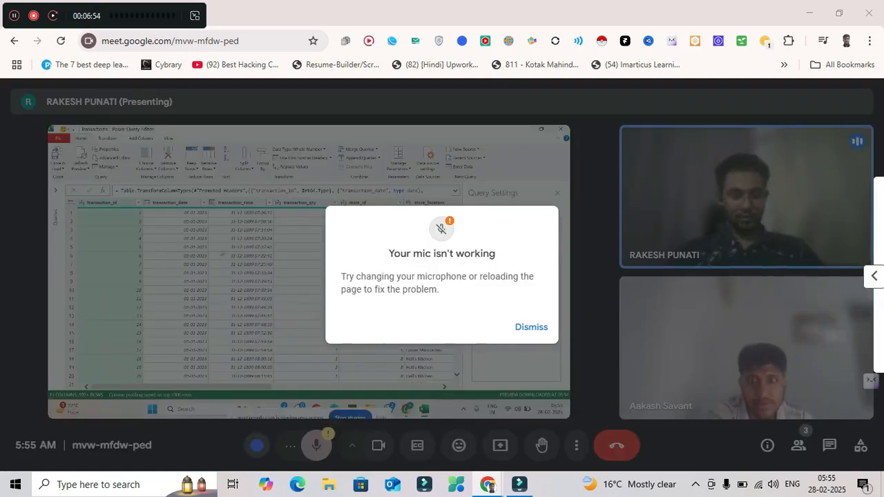
Check the meeting's microphone problem, dismissing its warnings, and turn off the camera.
{"action": "left_click", "coordinate": [531, 327]}
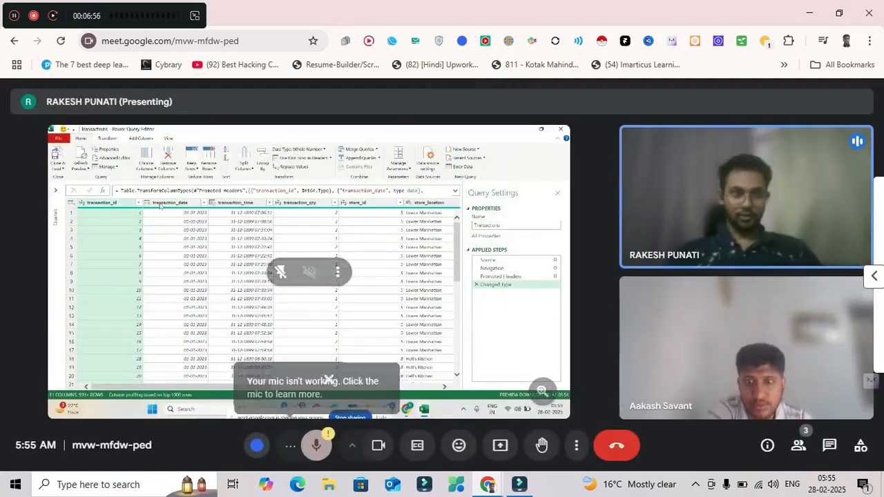
{"action": "left_click", "coordinate": [316, 446]}
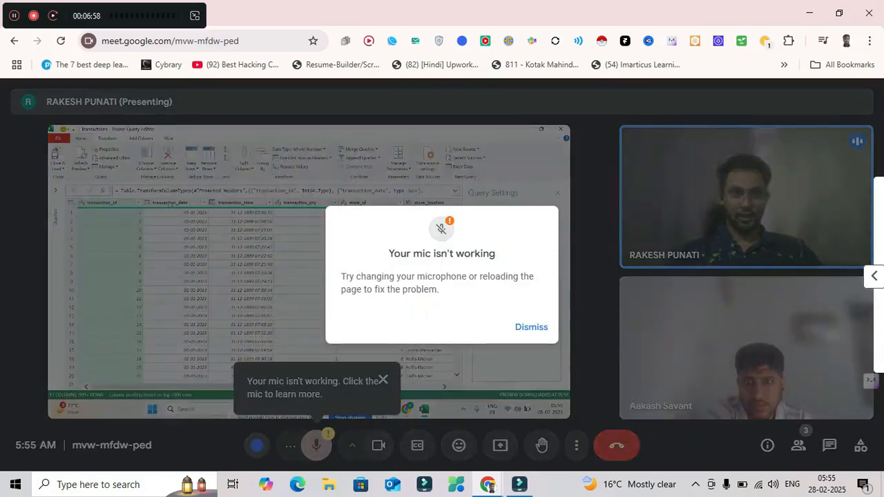
{"action": "left_click", "coordinate": [531, 328]}
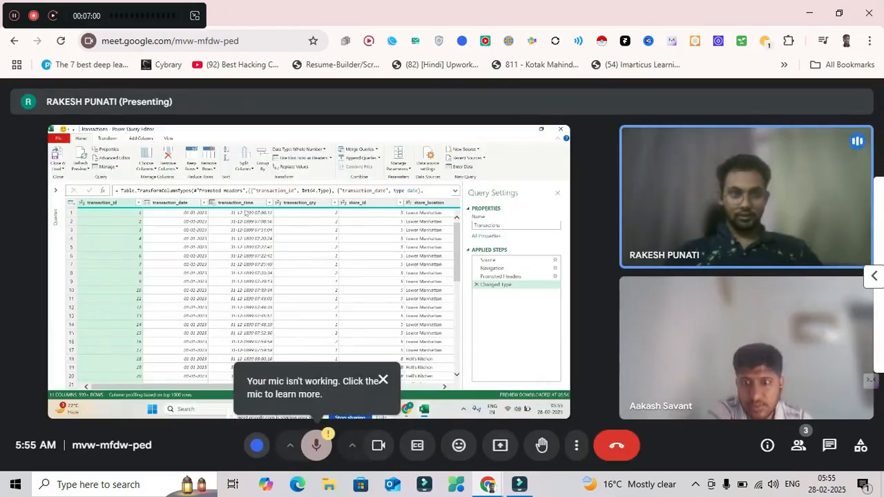
{"action": "left_click", "coordinate": [291, 446]}
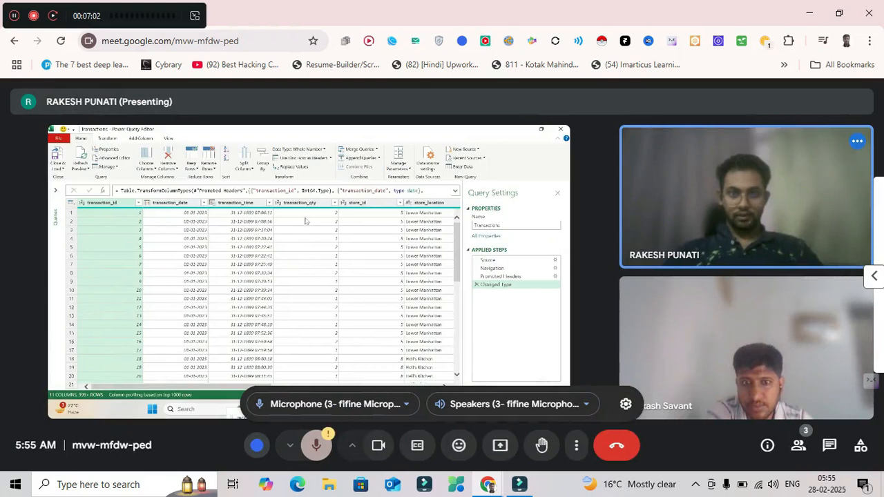
{"action": "left_click", "coordinate": [317, 446]}
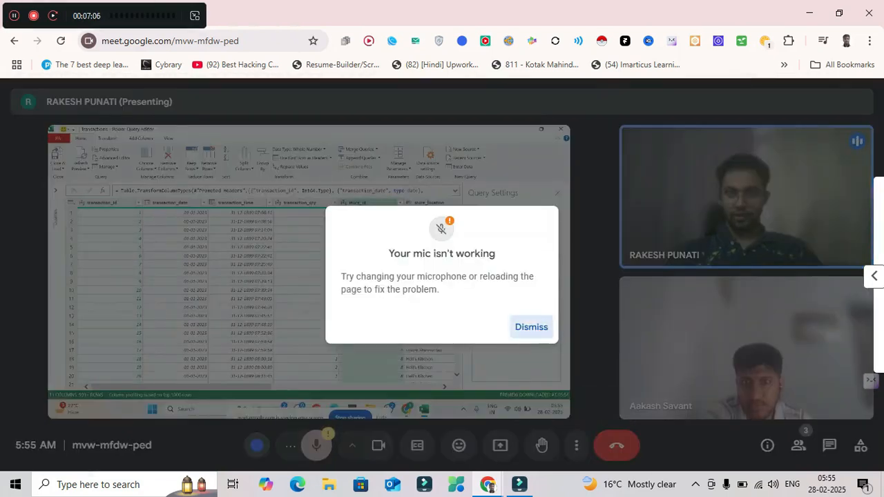
{"action": "left_click", "coordinate": [532, 327]}
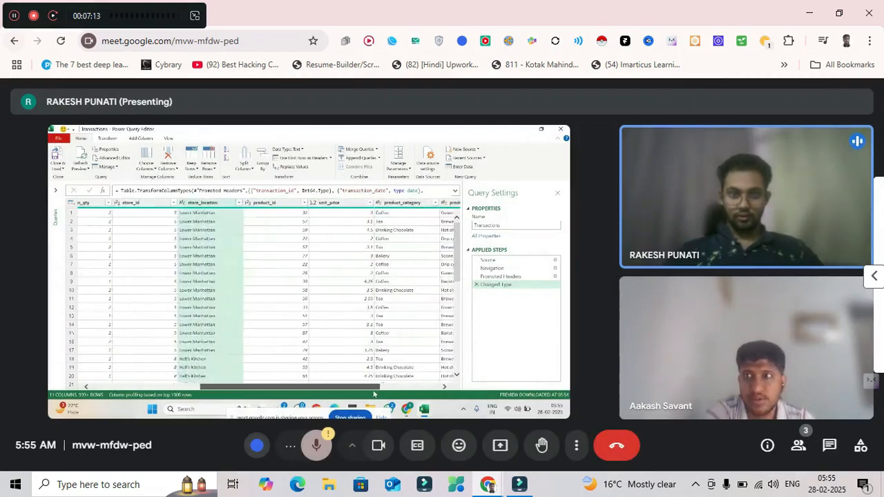
{"action": "left_click", "coordinate": [378, 445]}
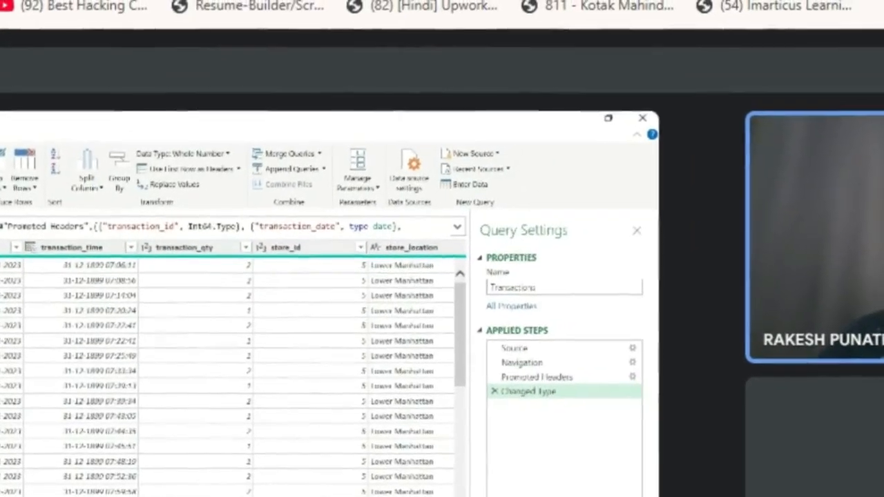
Review the transaction_date, transaction_time, transaction_qty, store_id and store_location columns of the Transactions query one after another.
{"action": "left_click", "coordinate": [2, 247]}
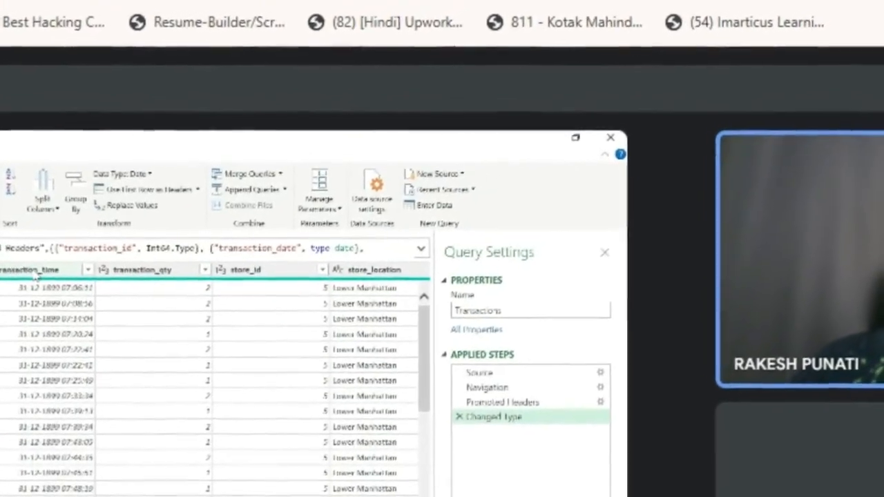
{"action": "left_click", "coordinate": [28, 275]}
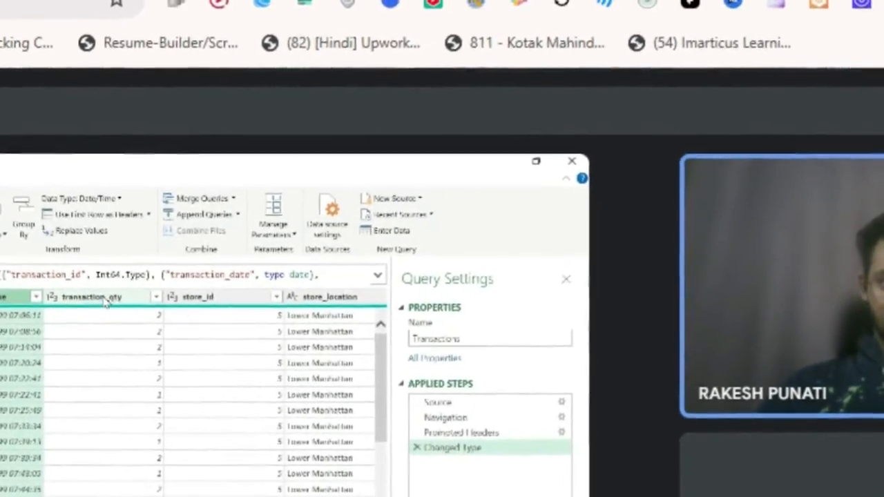
{"action": "left_click", "coordinate": [98, 303]}
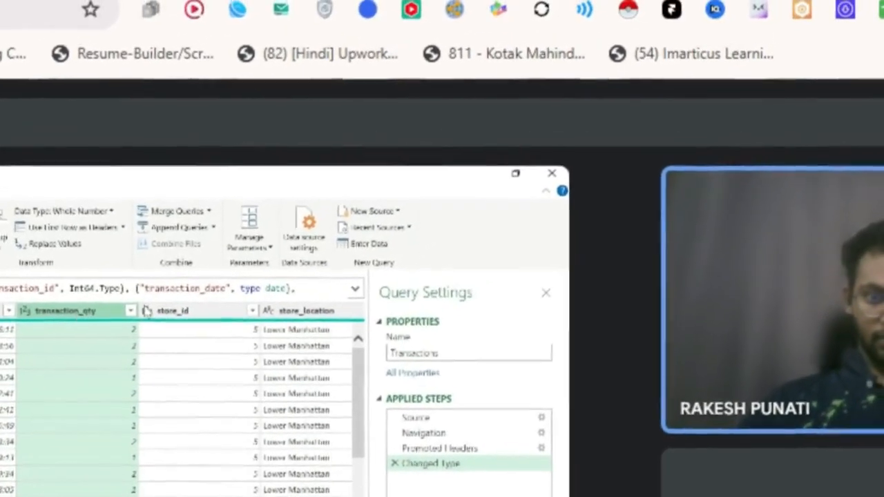
{"action": "left_click", "coordinate": [157, 315]}
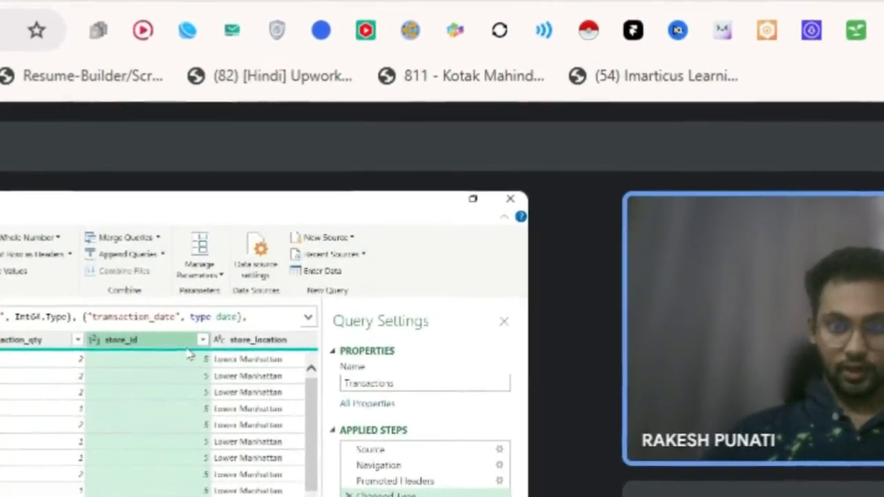
{"action": "left_click", "coordinate": [249, 346]}
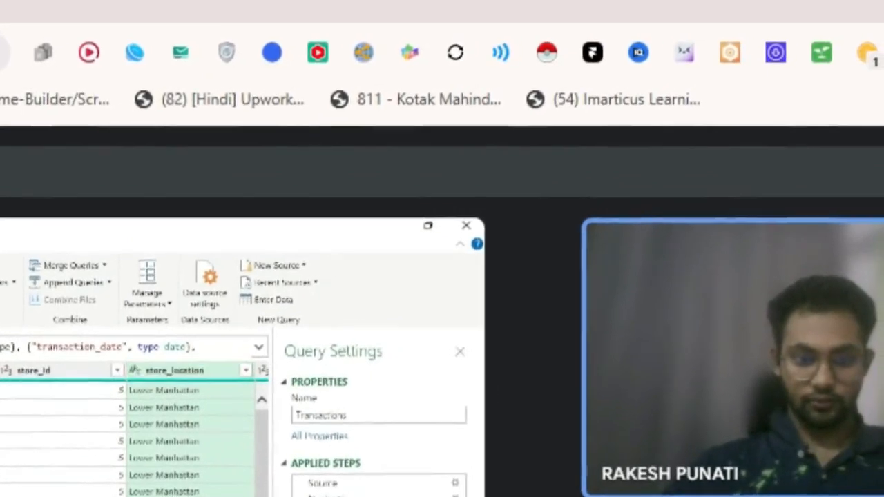
View the distinct store_location values in the column's filter and apply it with all values selected.
{"action": "scroll", "coordinate": [143, 421], "scroll_direction": "right", "scroll_amount": 3}
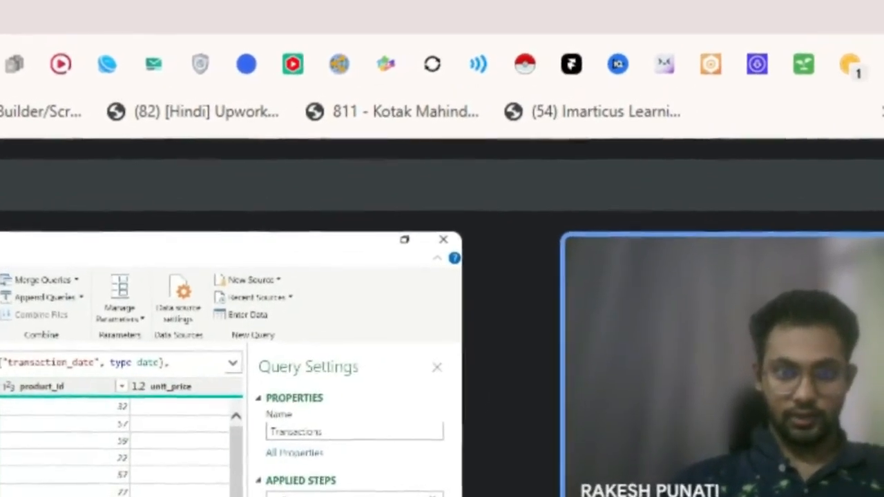
{"action": "left_click", "coordinate": [18, 375]}
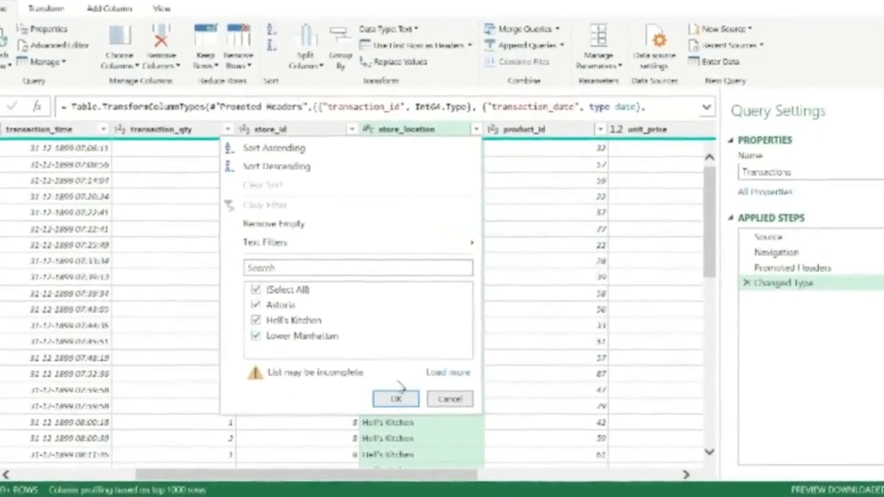
{"action": "left_click", "coordinate": [395, 399]}
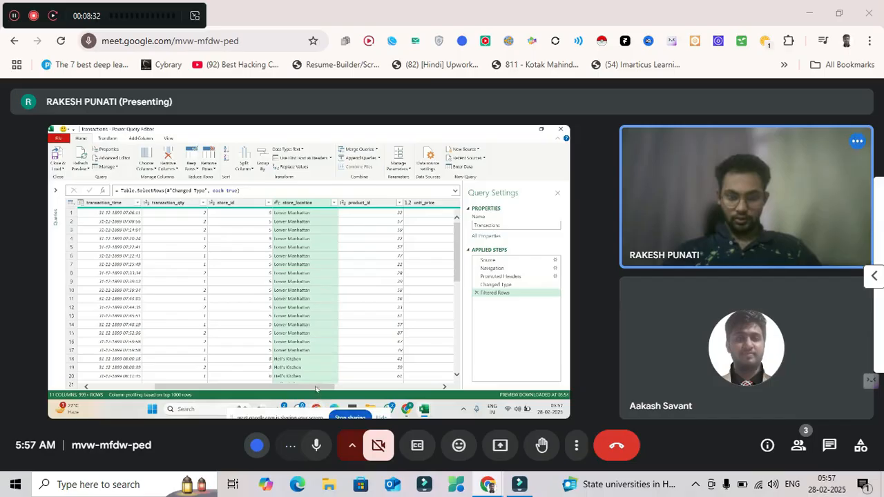
Look over the product columns of the Transactions query and collapse the expanded formula bar.
{"action": "left_click_drag", "start_coordinate": [316, 389], "coordinate": [381, 388]}
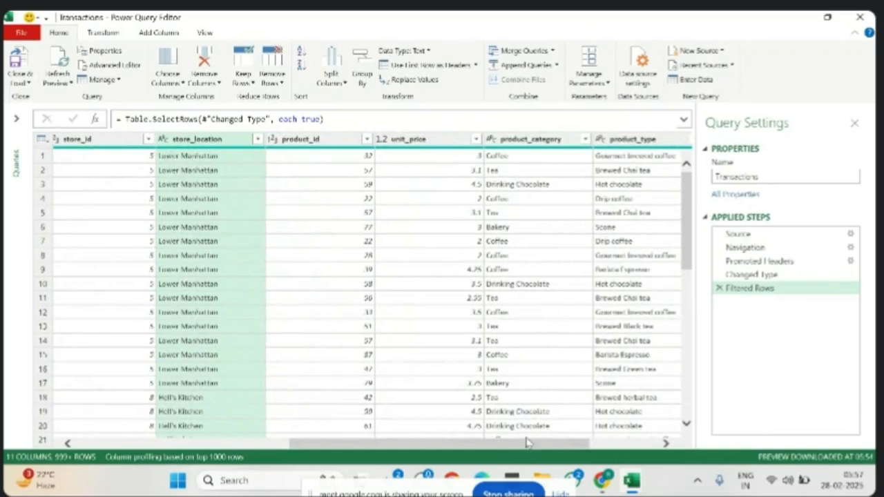
{"action": "left_click", "coordinate": [527, 440]}
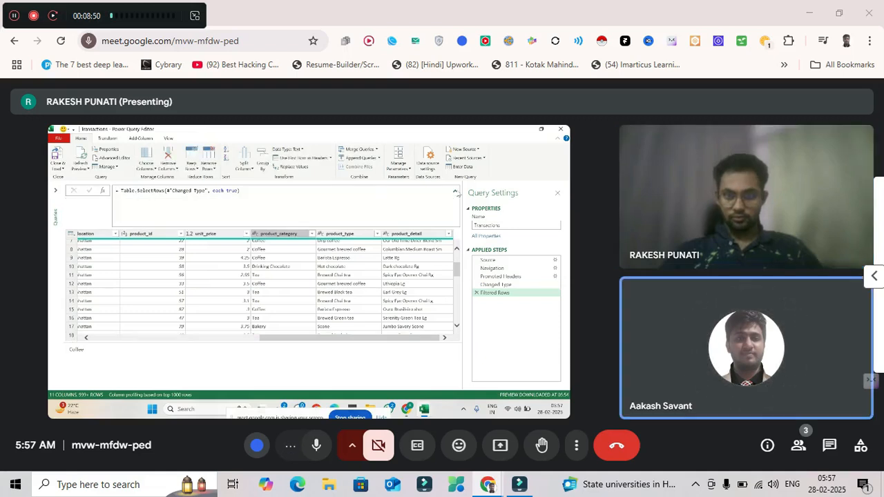
{"action": "left_click", "coordinate": [455, 192]}
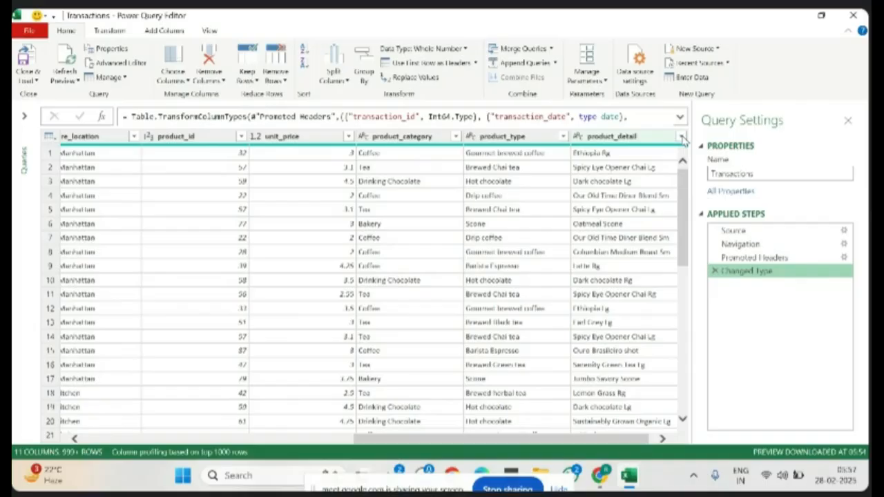
Examine the product names and their size suffixes in the product_detail column's filter list.
{"action": "left_click", "coordinate": [681, 138]}
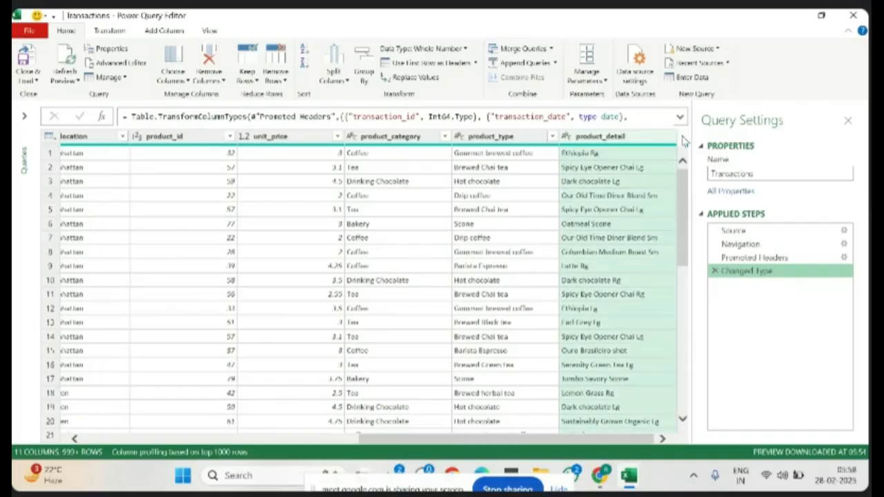
{"action": "left_click", "coordinate": [670, 137]}
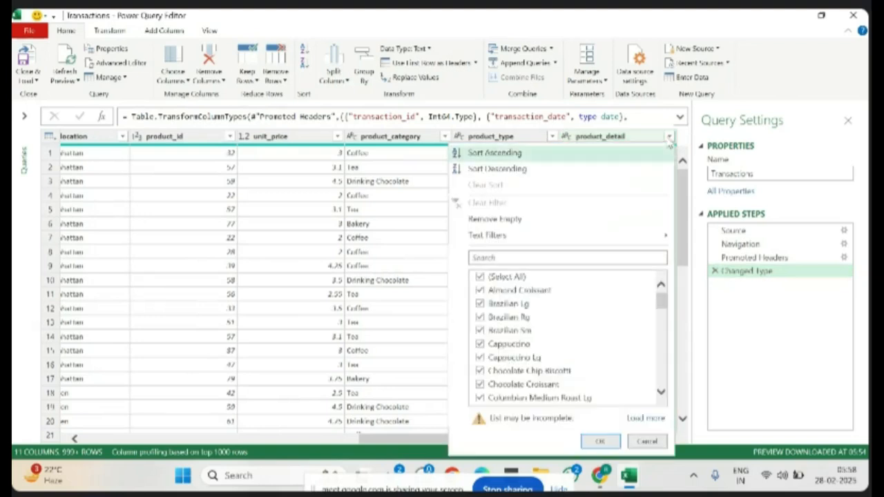
{"action": "scroll", "coordinate": [610, 319], "scroll_direction": "down", "scroll_amount": 1}
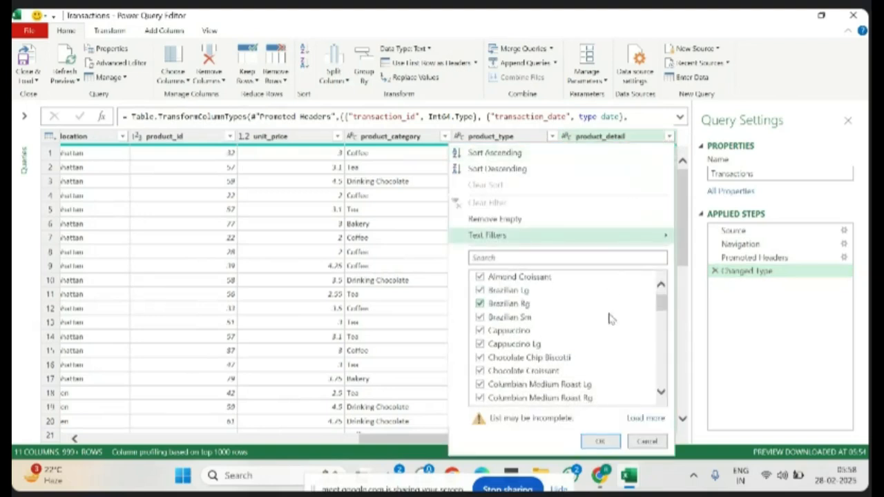
{"action": "scroll", "coordinate": [610, 319], "scroll_direction": "down", "scroll_amount": 2}
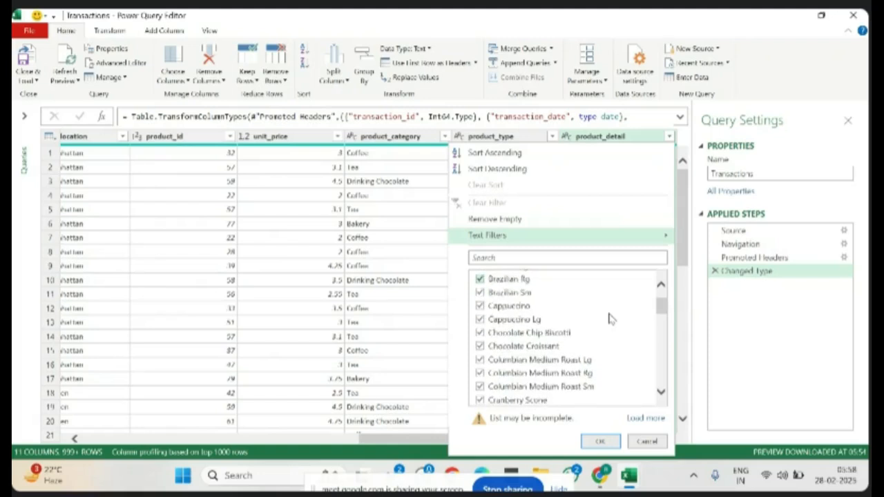
{"action": "scroll", "coordinate": [610, 318], "scroll_direction": "up", "scroll_amount": 1}
{"action": "scroll", "coordinate": [610, 319], "scroll_direction": "down", "scroll_amount": 1}
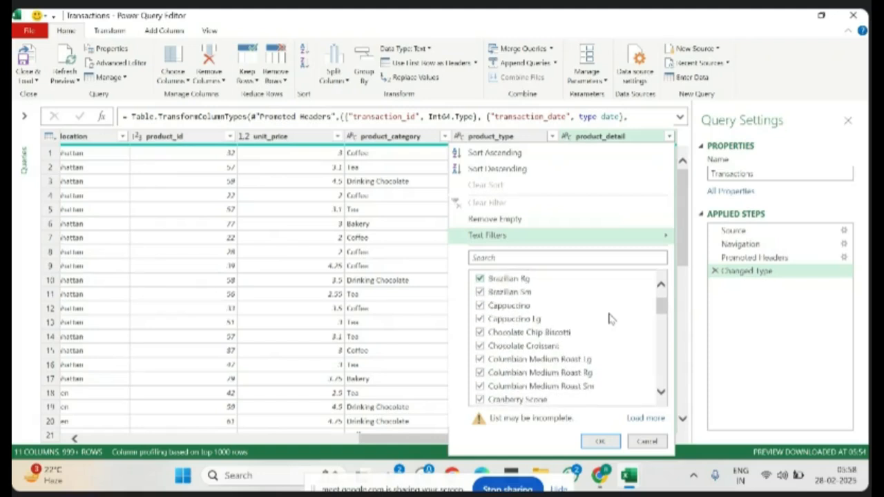
{"action": "scroll", "coordinate": [611, 318], "scroll_direction": "up", "scroll_amount": 1}
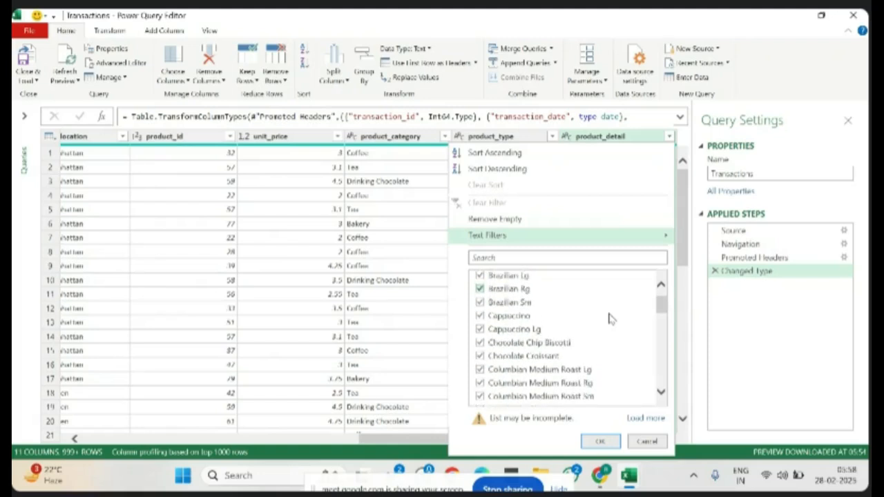
{"action": "scroll", "coordinate": [557, 304], "scroll_direction": "up", "scroll_amount": 1}
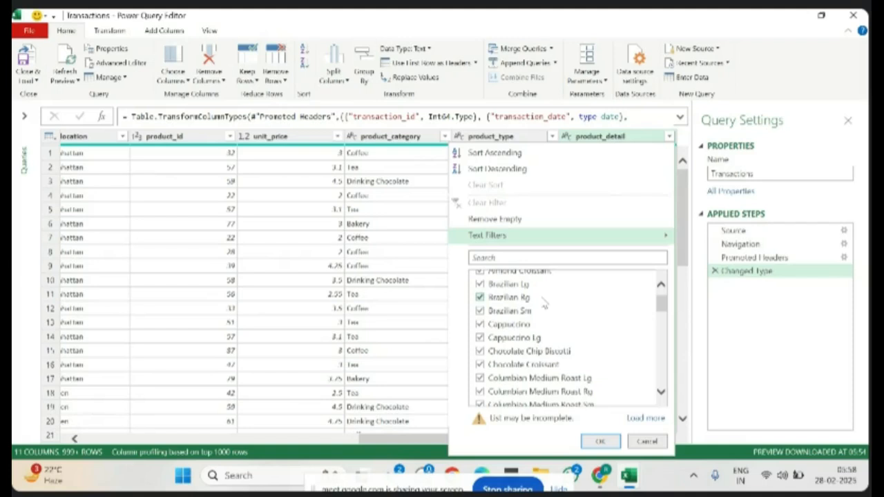
Apply the product_detail filter with all values selected and delete the resulting Filtered Rows step.
{"action": "left_click", "coordinate": [600, 442]}
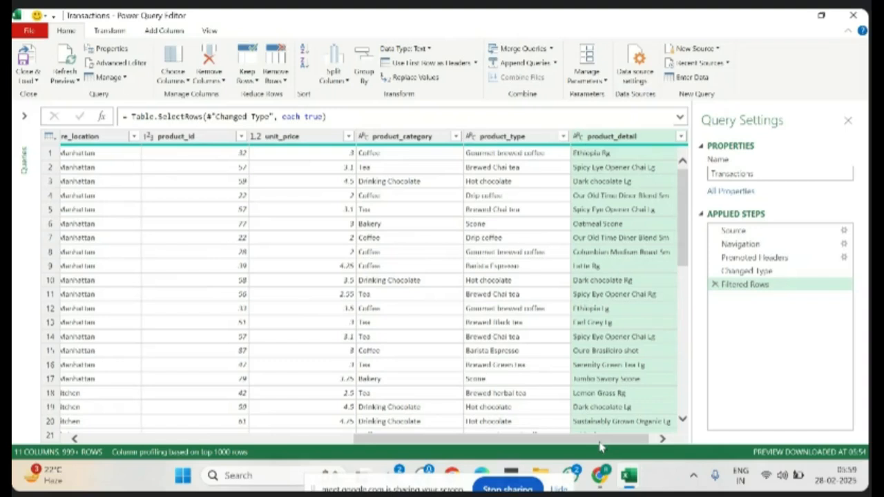
{"action": "left_click", "coordinate": [598, 155]}
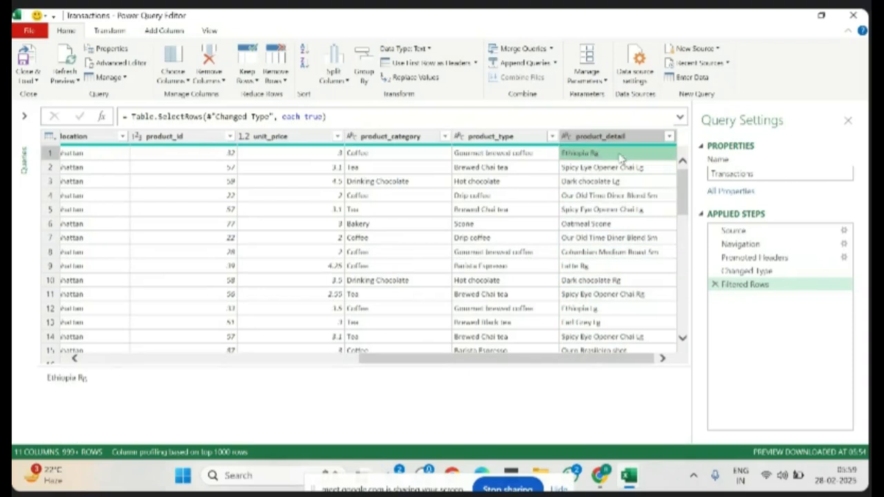
{"action": "left_click", "coordinate": [717, 286]}
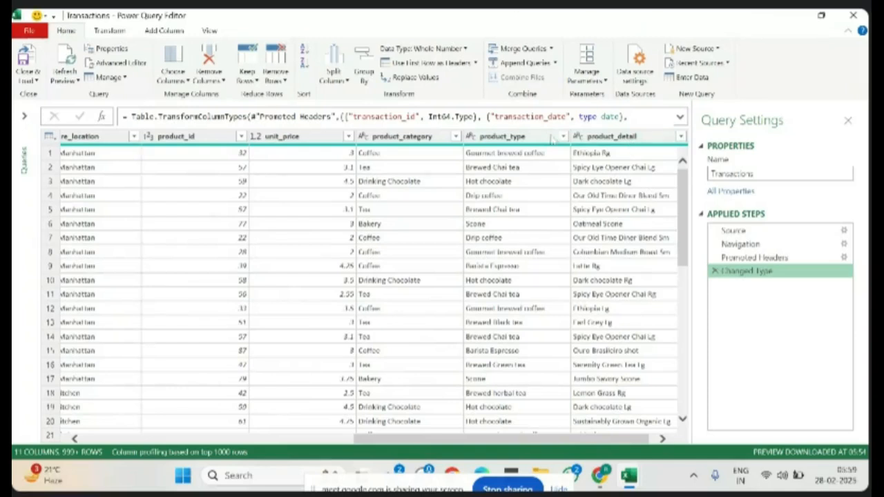
Start a new conditional column for the Transactions query and name it Size.
{"action": "left_click", "coordinate": [624, 137]}
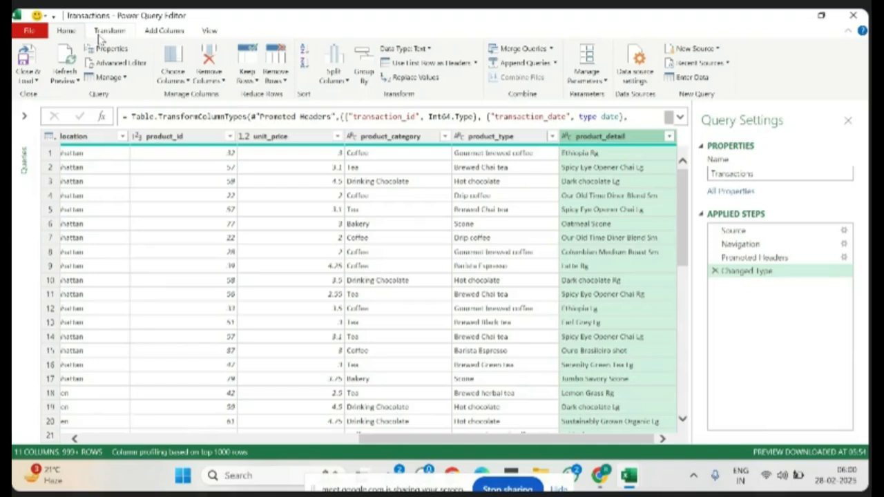
{"action": "left_click", "coordinate": [159, 31]}
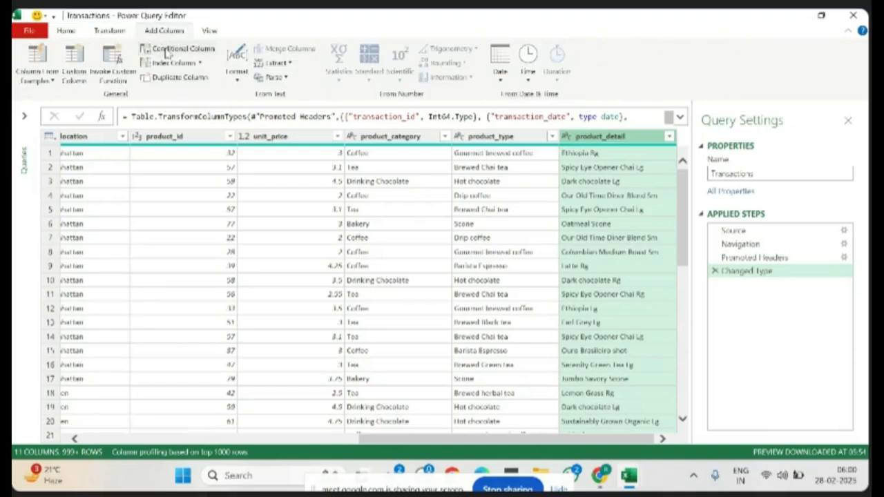
{"action": "left_click", "coordinate": [168, 52]}
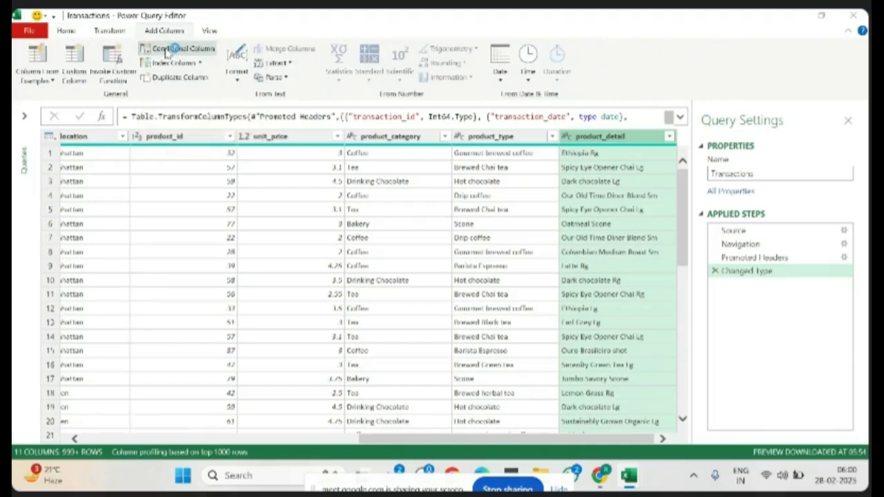
{"action": "left_click", "coordinate": [179, 184]}
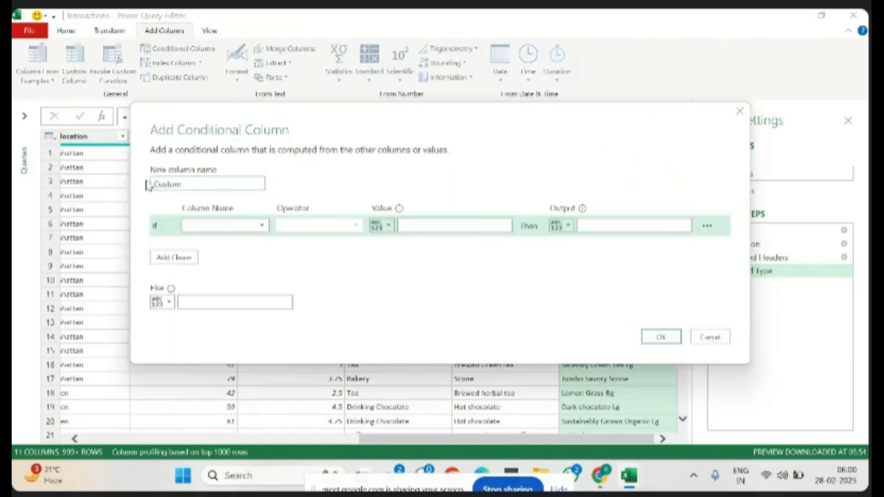
{"action": "double_click", "coordinate": [162, 182]}
{"action": "type", "text": "Size"}
Set the Size column's first condition so that product_detail values containing Lg return Large.
{"action": "left_click", "coordinate": [205, 228]}
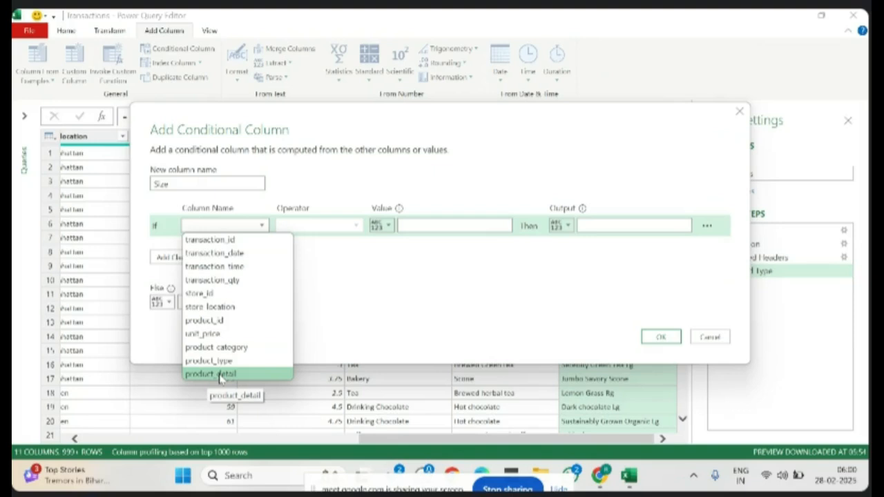
{"action": "left_click", "coordinate": [219, 374]}
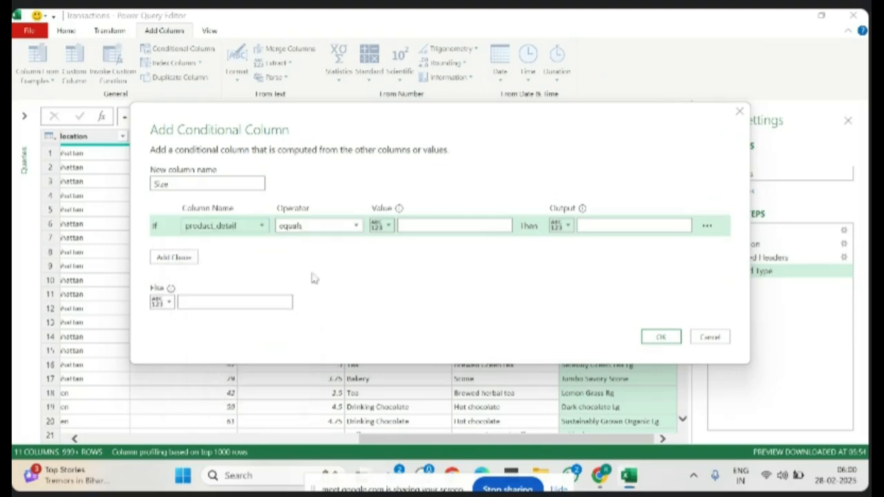
{"action": "left_click", "coordinate": [327, 232]}
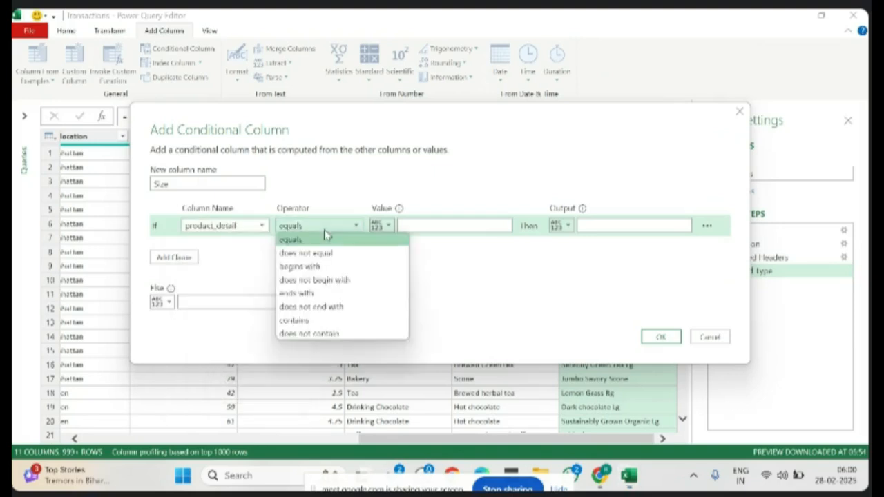
{"action": "left_click", "coordinate": [324, 321]}
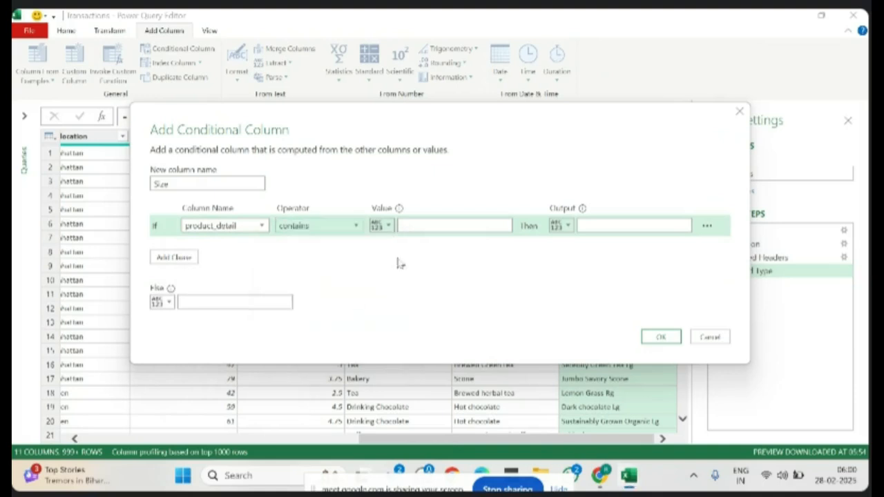
{"action": "left_click", "coordinate": [443, 224]}
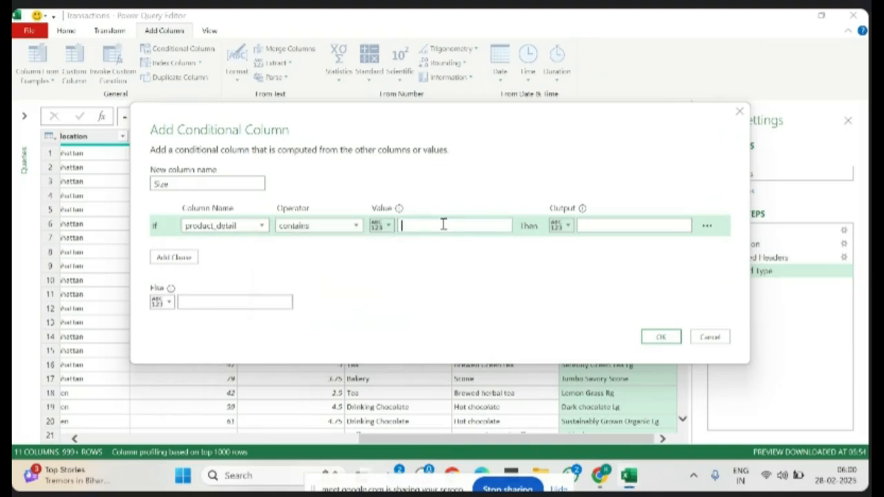
{"action": "type", "text": "Lg"}
{"action": "left_click", "coordinate": [602, 224]}
{"action": "type", "text": "Lg"}
{"action": "type", "text": "rge"}
Add a second clause to the Size column that returns Regular when product_detail contains Rg.
{"action": "left_click", "coordinate": [175, 257]}
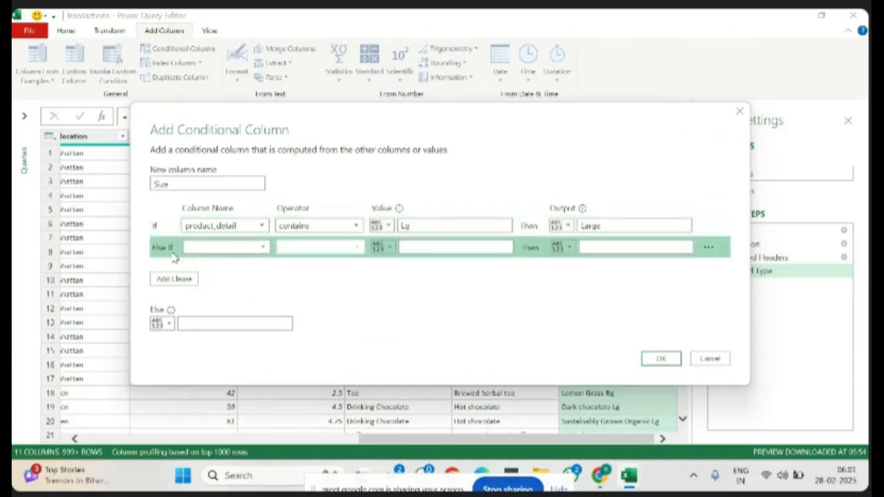
{"action": "left_click", "coordinate": [218, 247]}
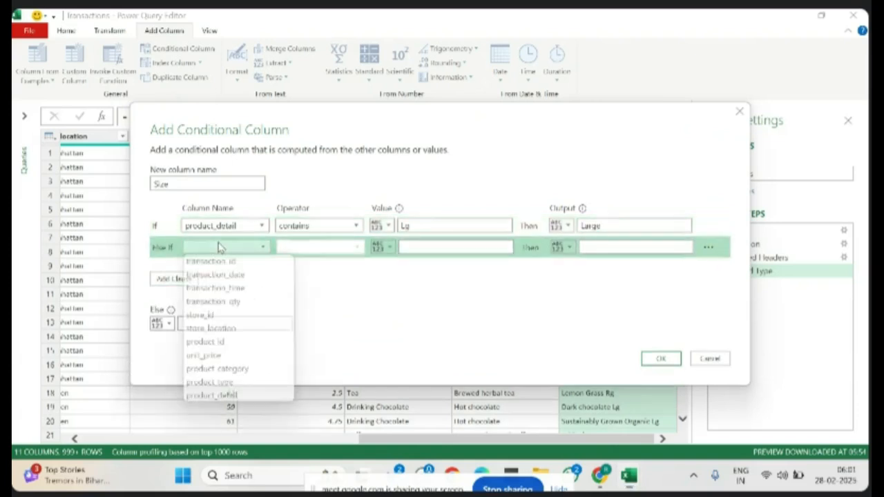
{"action": "left_click", "coordinate": [252, 396]}
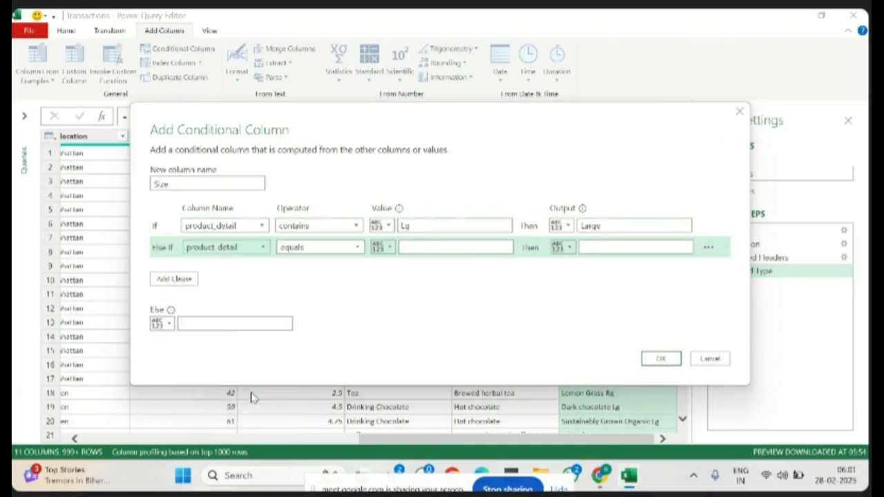
{"action": "left_click", "coordinate": [329, 250]}
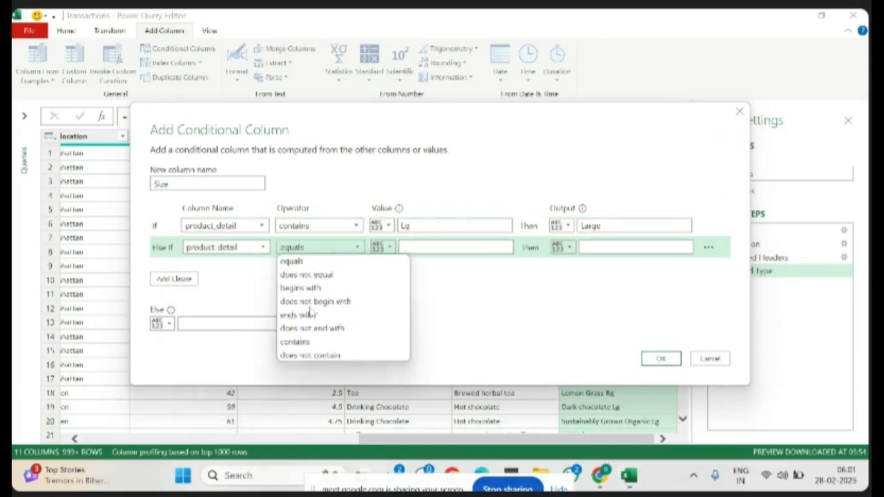
{"action": "left_click", "coordinate": [313, 341]}
{"action": "left_click", "coordinate": [408, 248]}
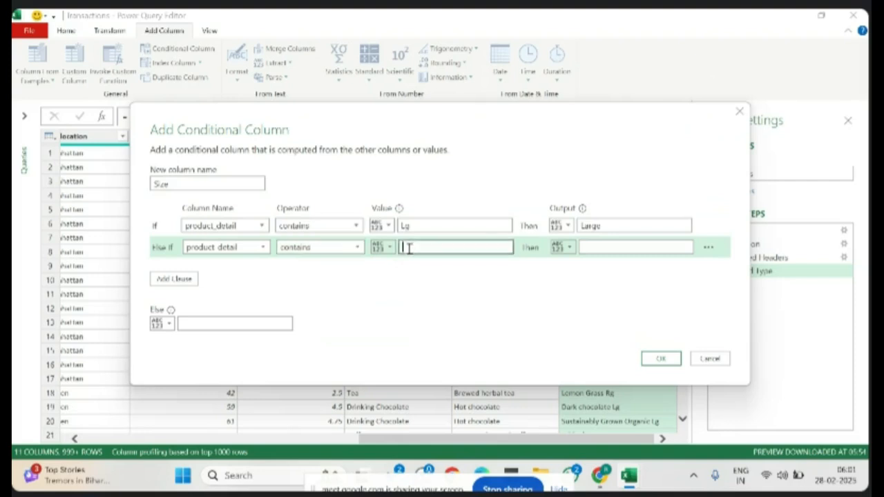
{"action": "type", "text": "Rg"}
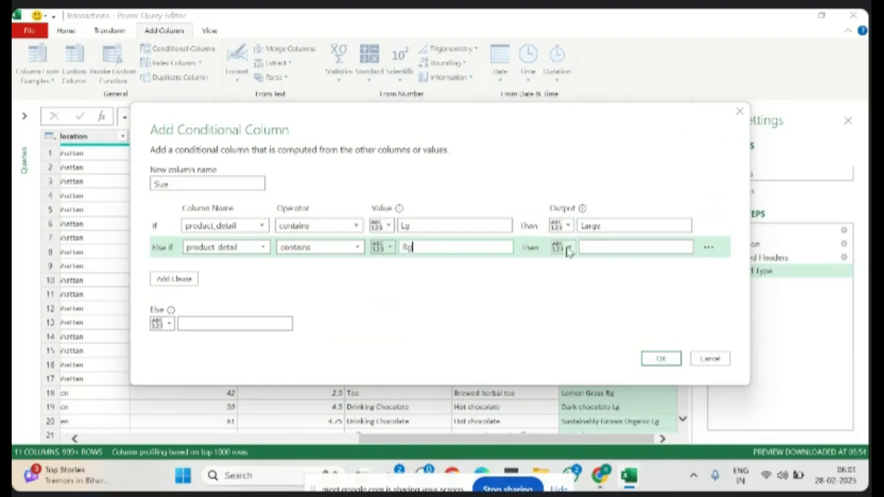
{"action": "left_click", "coordinate": [610, 248]}
{"action": "type", "text": "Re"}
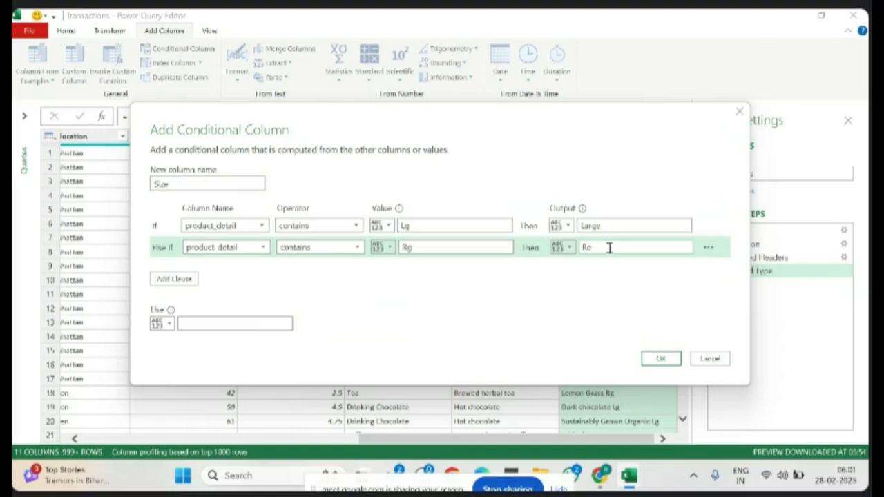
{"action": "type", "text": "gular"}
Add a third clause to the Size column that returns Small when product_detail contains Sm.
{"action": "left_click", "coordinate": [175, 278]}
{"action": "left_click", "coordinate": [199, 271]}
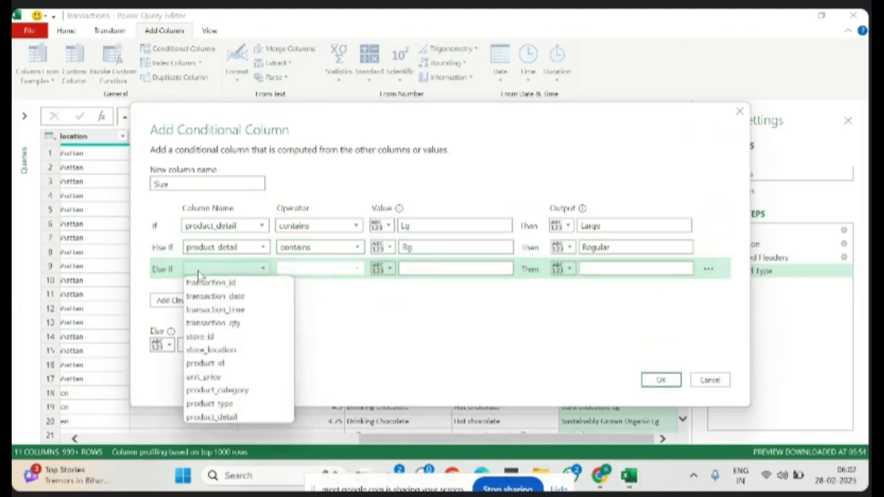
{"action": "left_click", "coordinate": [207, 418]}
{"action": "left_click", "coordinate": [339, 269]}
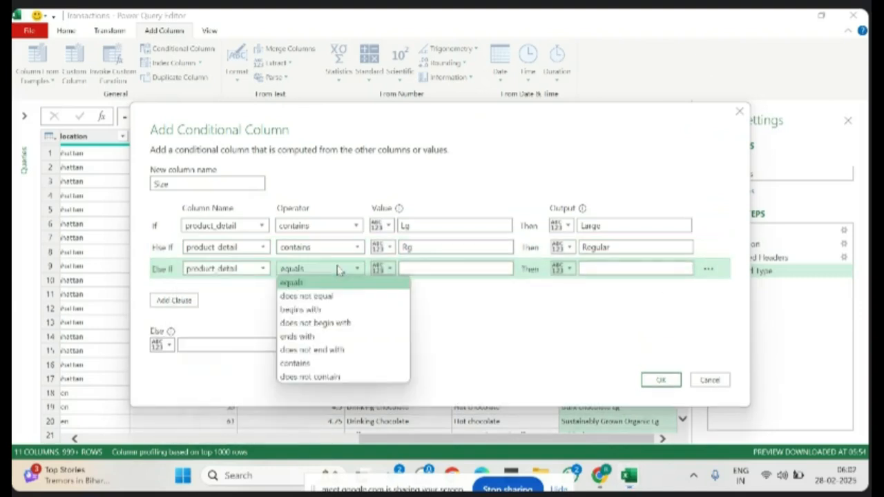
{"action": "left_click", "coordinate": [335, 364]}
{"action": "left_click", "coordinate": [445, 266]}
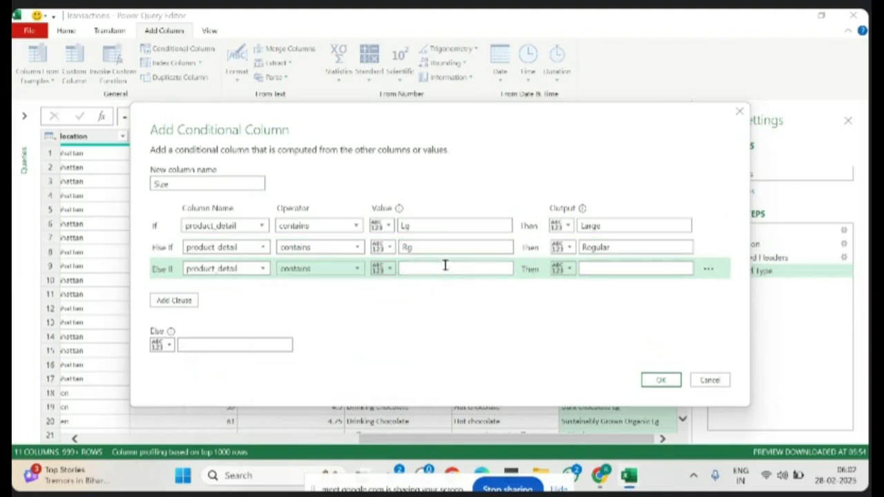
{"action": "type", "text": "Sm"}
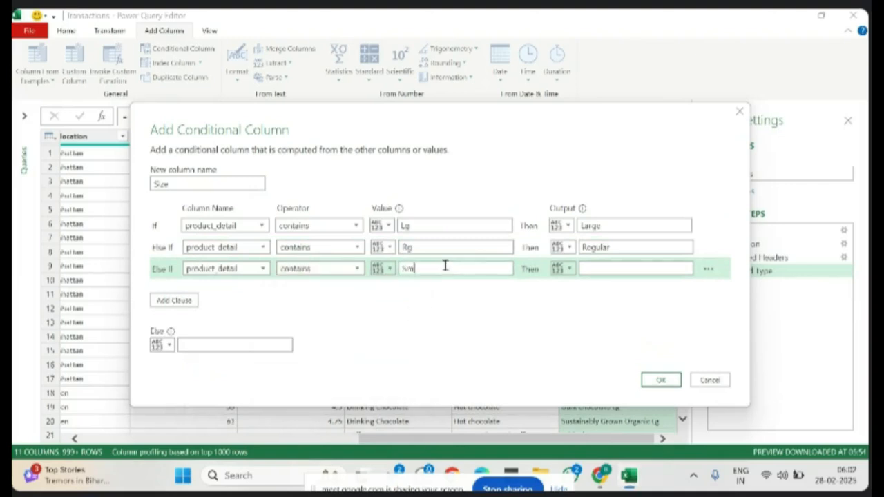
{"action": "left_click", "coordinate": [600, 268]}
{"action": "type", "text": "Small"}
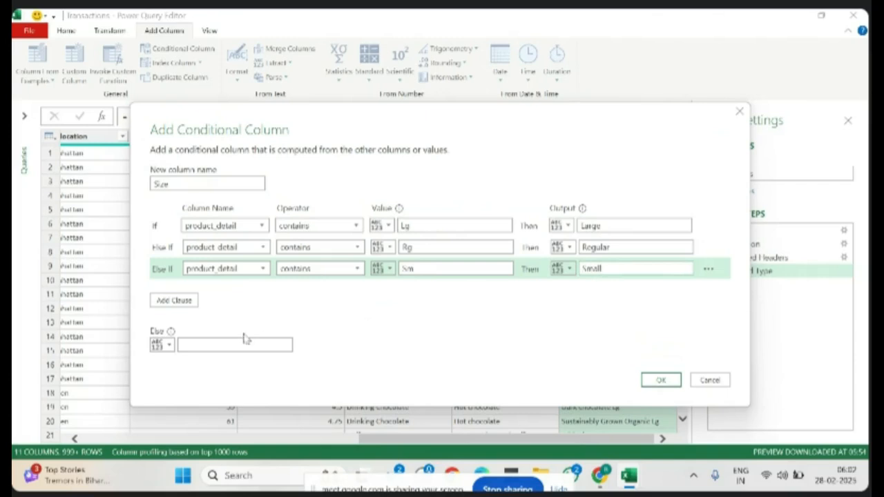
Set the Size column's fallback output to Not defined and create the conditional column.
{"action": "left_click", "coordinate": [214, 347]}
{"action": "type", "text": "Not define"}
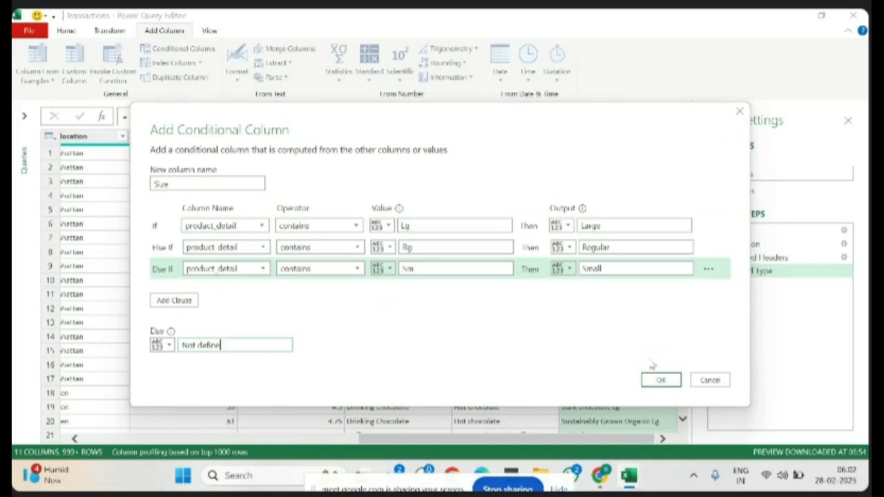
{"action": "type", "text": "d"}
{"action": "key", "text": "BackSpace"}
{"action": "type", "text": "d"}
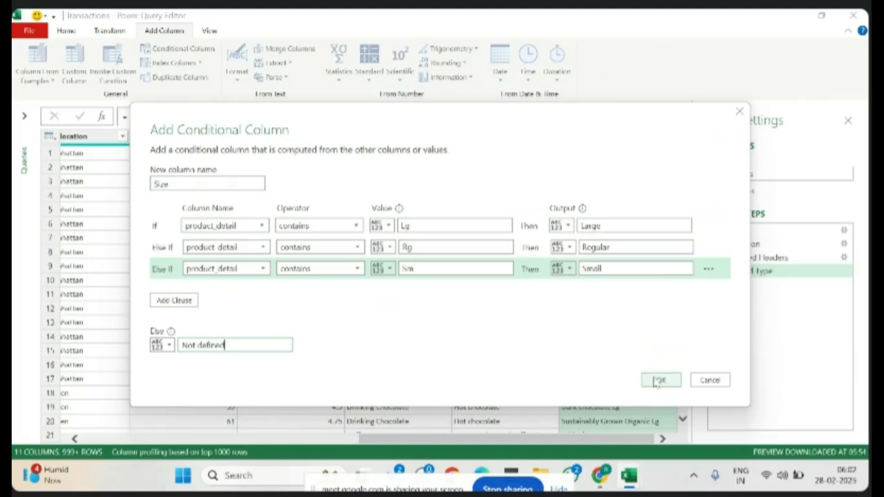
{"action": "left_click", "coordinate": [658, 380]}
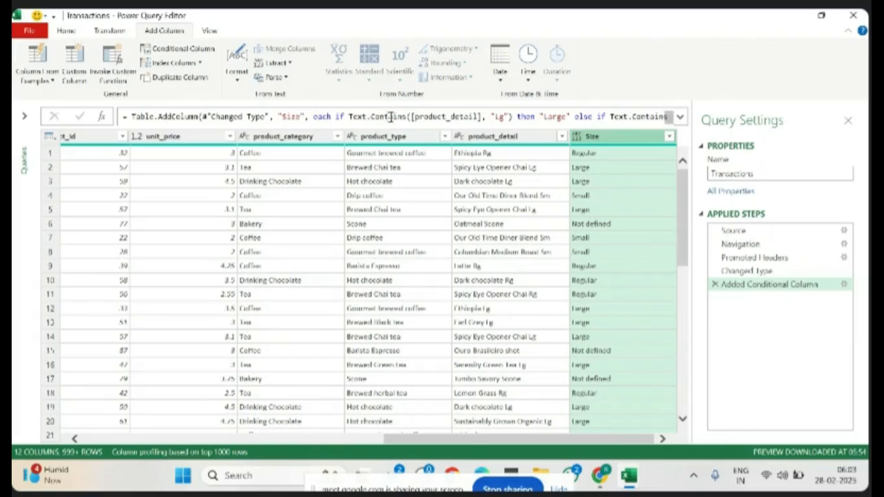
Add a new column that extracts the text length of the product_detail values.
{"action": "left_click", "coordinate": [475, 138]}
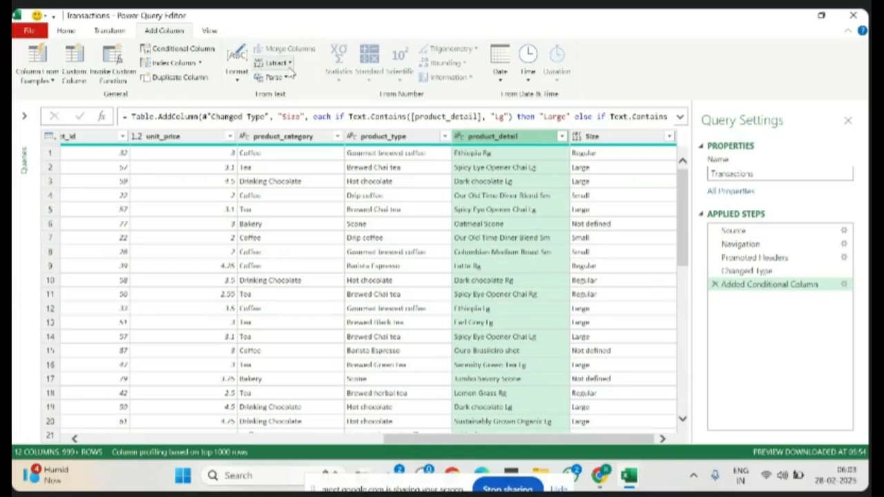
{"action": "left_click", "coordinate": [284, 63]}
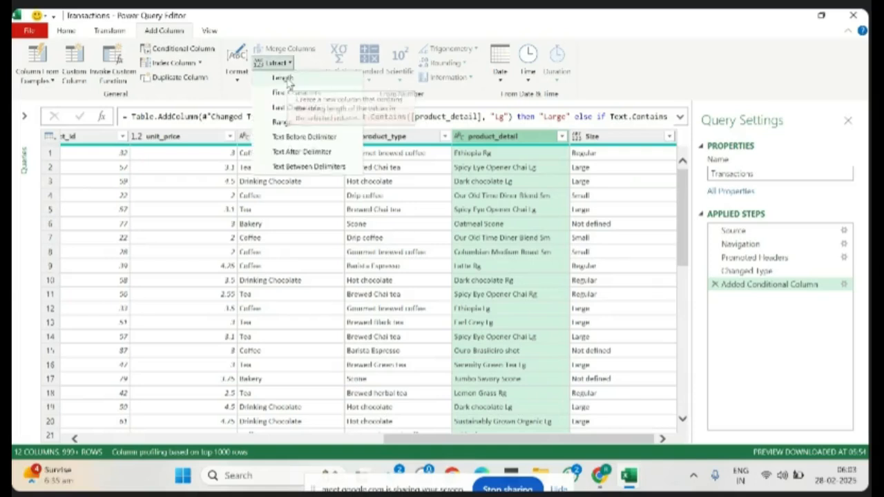
{"action": "left_click", "coordinate": [289, 80]}
Move the Length column in front of Size and delete the resulting Reordered Columns step.
{"action": "left_click_drag", "start_coordinate": [613, 141], "coordinate": [442, 138]}
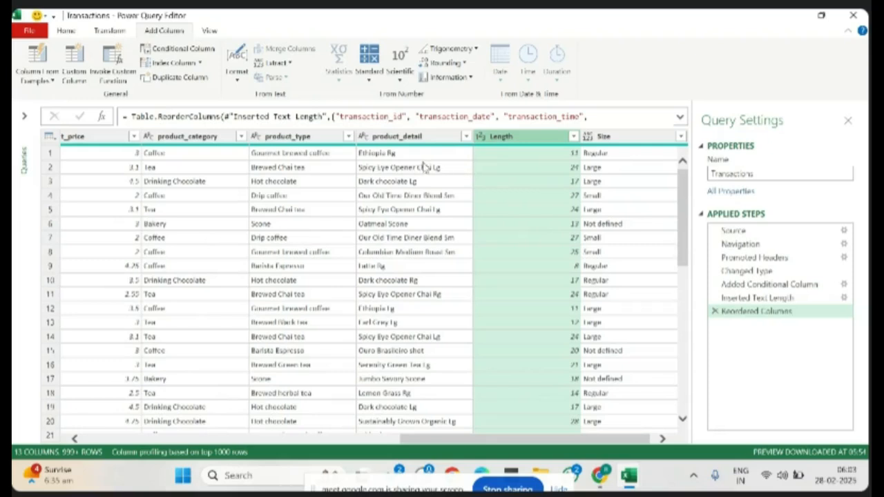
{"action": "left_click", "coordinate": [715, 311]}
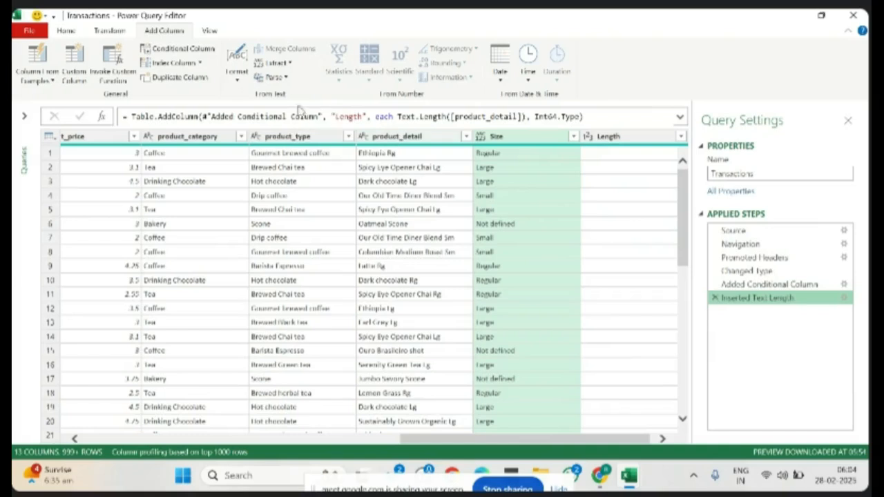
Replace Lg with an empty value in the Size column using Replace Values.
{"action": "left_click", "coordinate": [111, 31]}
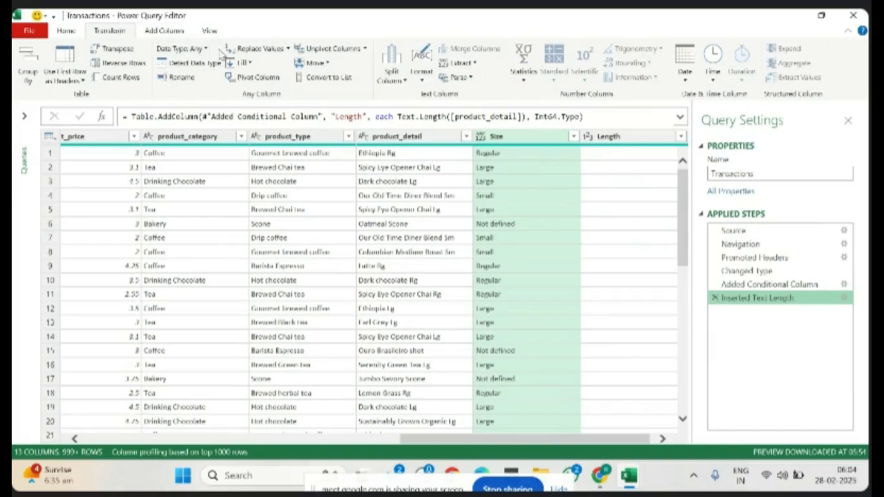
{"action": "left_click", "coordinate": [255, 50]}
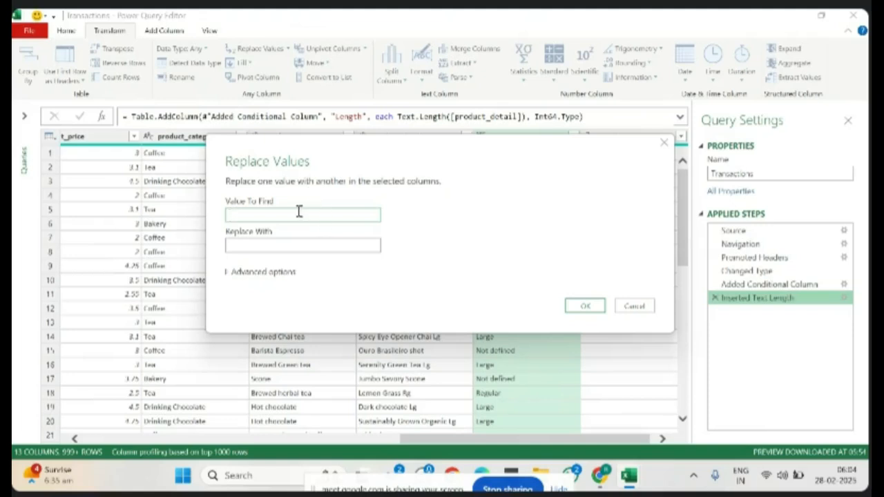
{"action": "type", "text": "Lg"}
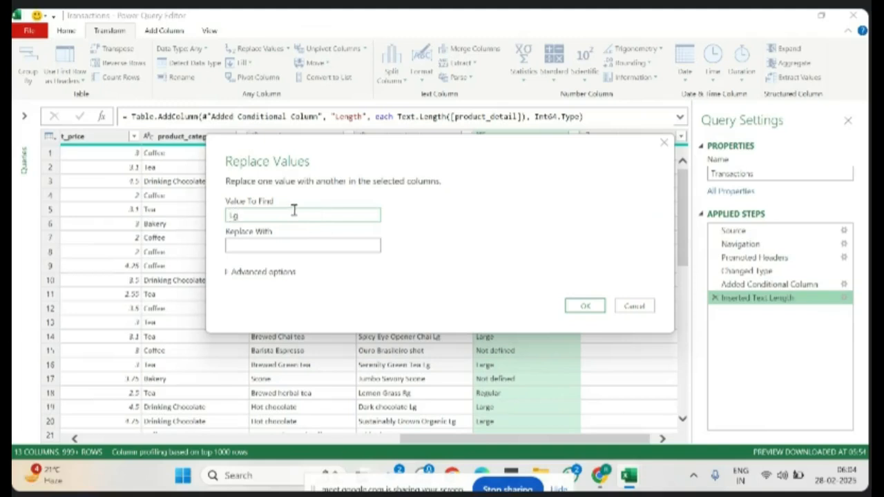
{"action": "key", "text": "Return"}
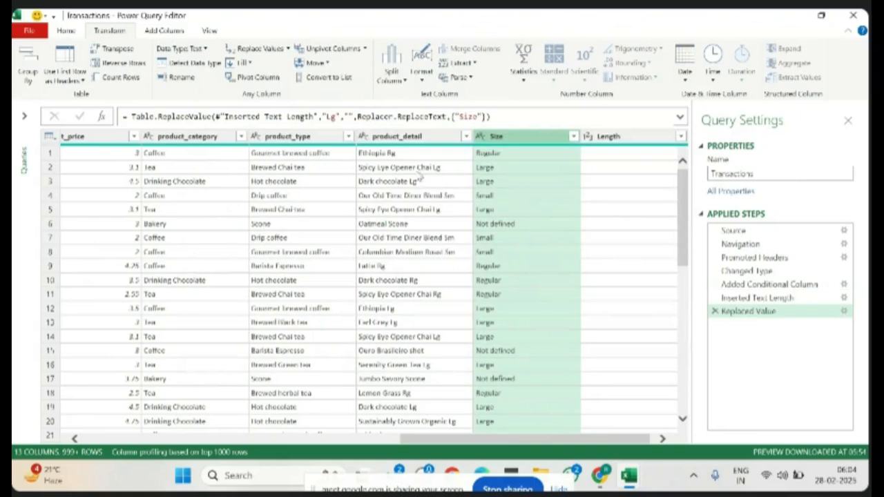
{"action": "left_click", "coordinate": [266, 49]}
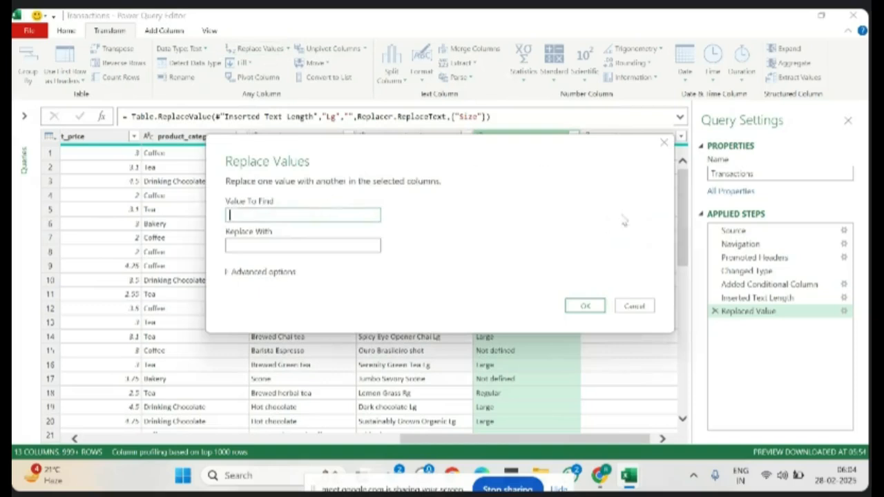
{"action": "left_click", "coordinate": [664, 142]}
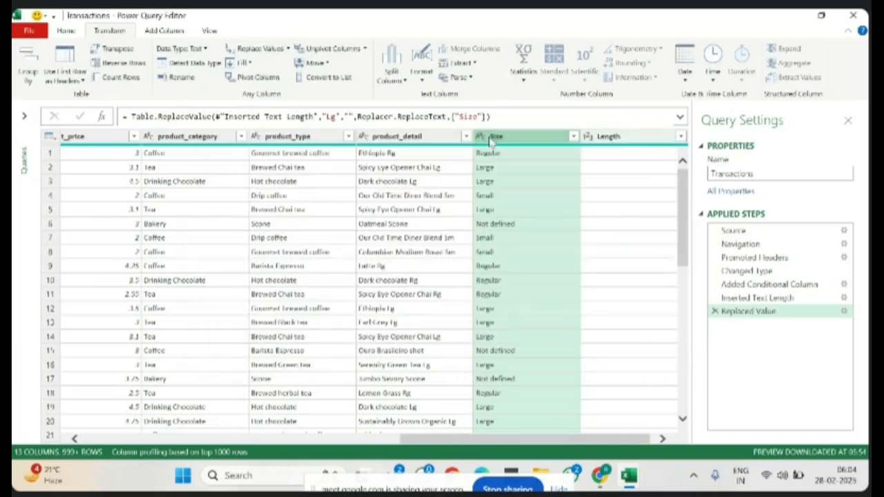
Replace Lg with an empty value in the product_detail column.
{"action": "left_click", "coordinate": [413, 136]}
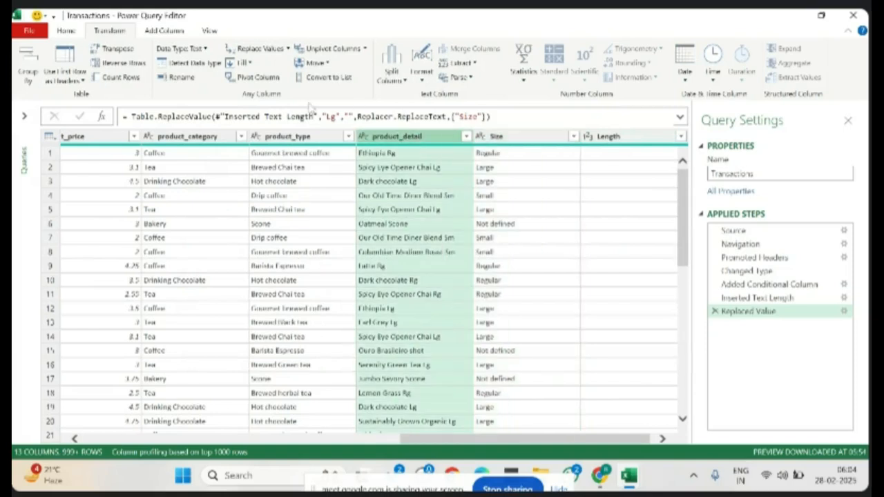
{"action": "left_click", "coordinate": [249, 49]}
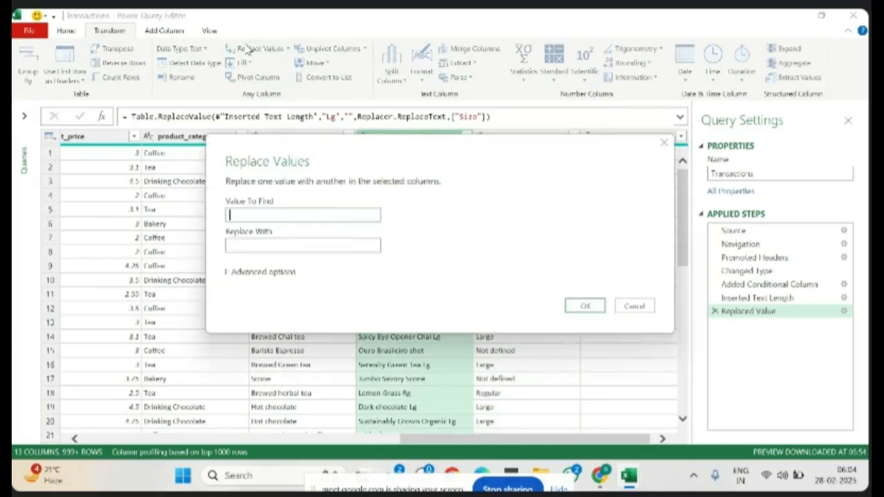
{"action": "type", "text": "Lg"}
{"action": "key", "text": "Return"}
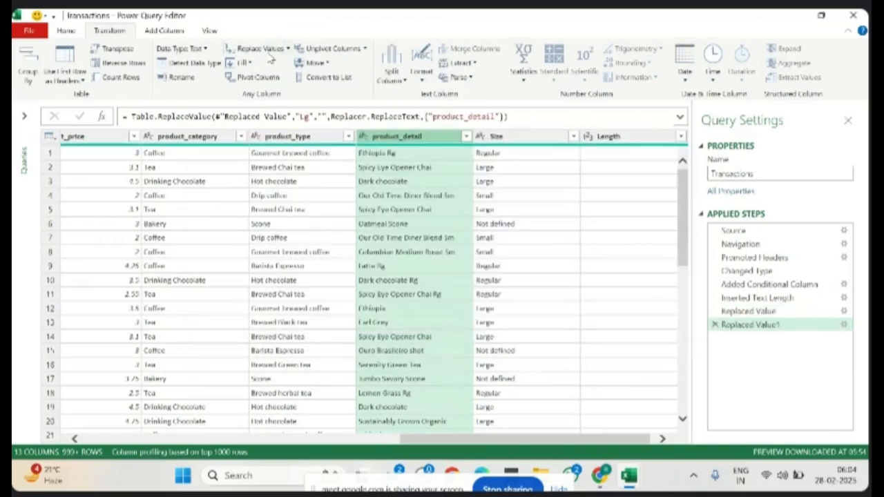
Replace Rg with an empty value in the product_detail column.
{"action": "left_click", "coordinate": [268, 50]}
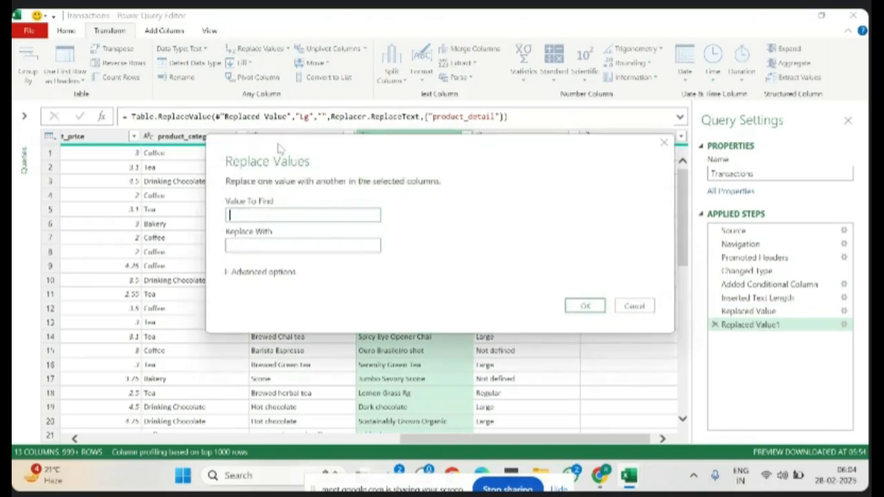
{"action": "type", "text": "Rg"}
{"action": "key", "text": "Return"}
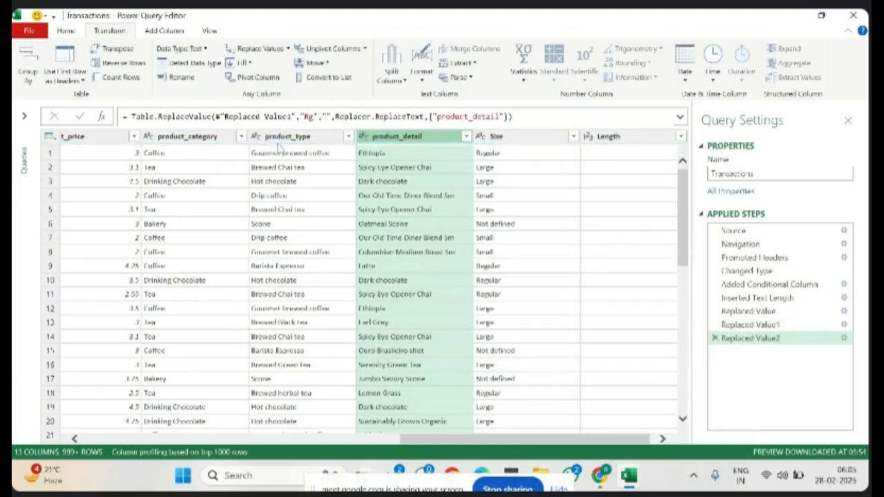
Replace Sm with an empty value in the product_detail column.
{"action": "left_click", "coordinate": [257, 50]}
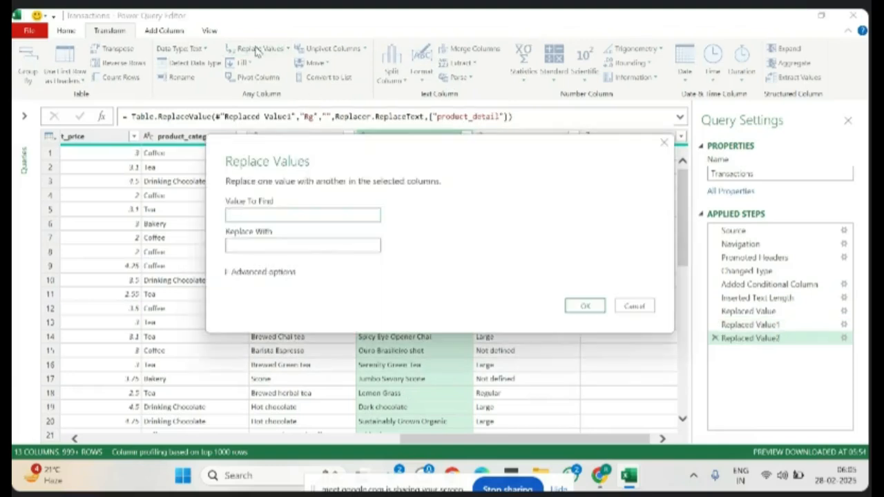
{"action": "type", "text": "Sm"}
{"action": "key", "text": "Return"}
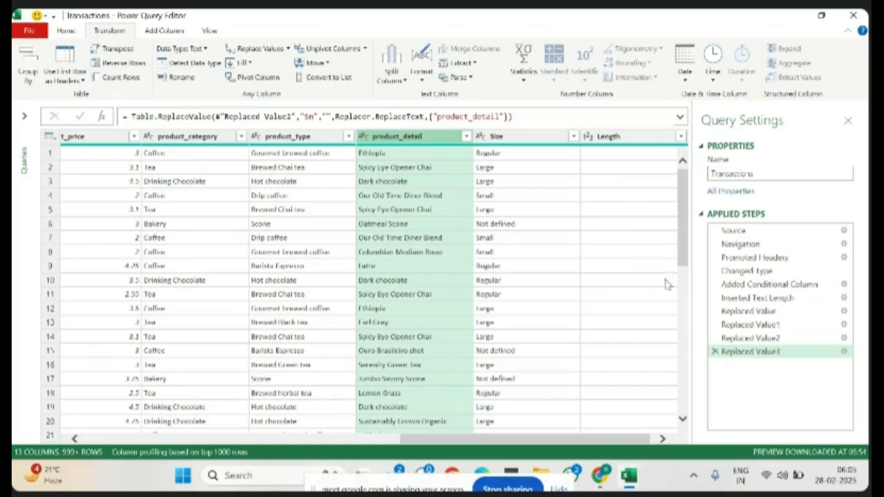
Remove the Length column from the Transactions query.
{"action": "left_click", "coordinate": [630, 141]}
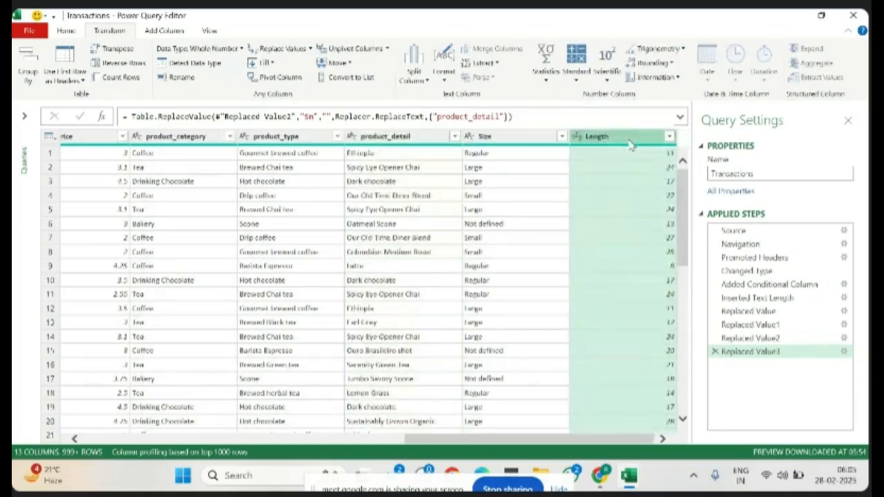
{"action": "right_click", "coordinate": [631, 144]}
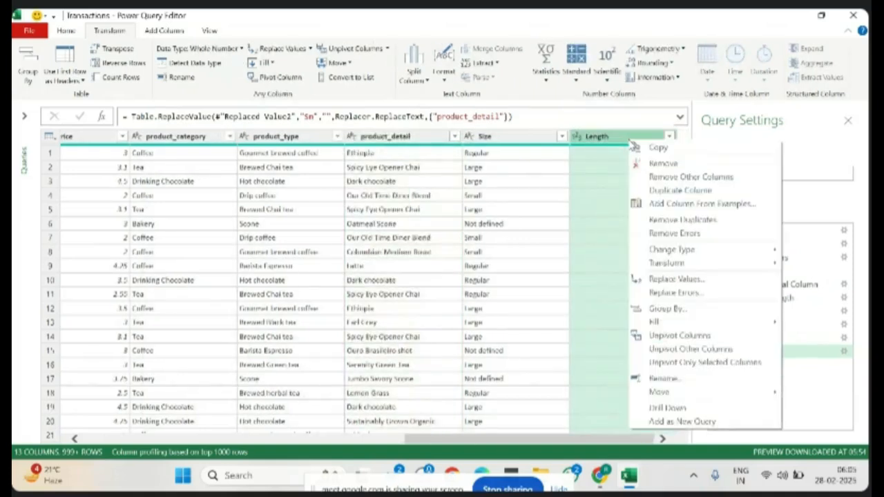
{"action": "left_click", "coordinate": [662, 164]}
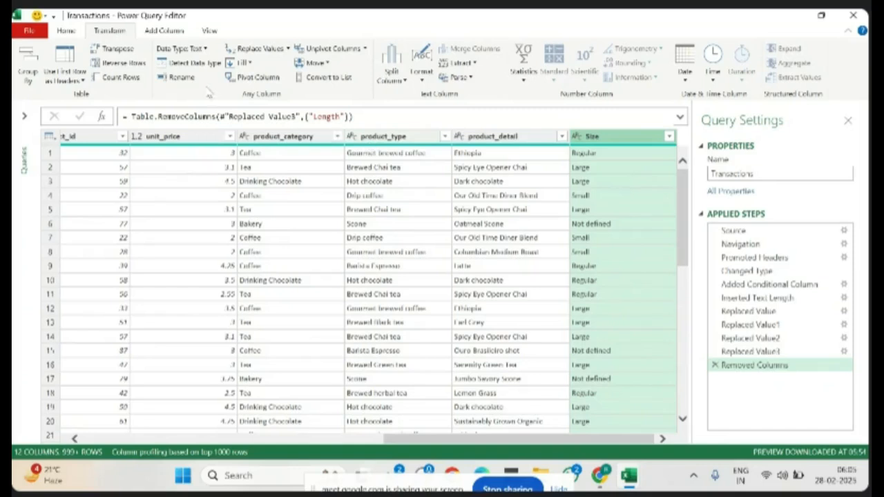
Add a new column that extracts the text length of the Size column.
{"action": "left_click", "coordinate": [152, 35]}
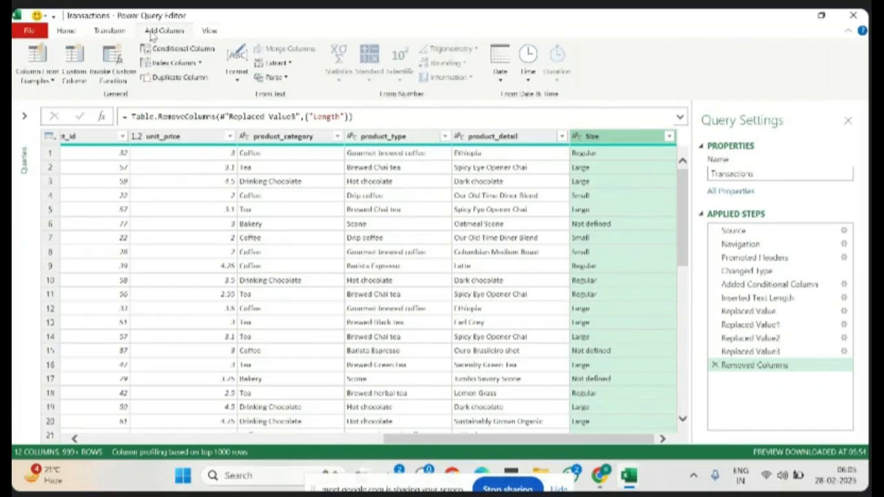
{"action": "left_click", "coordinate": [276, 62]}
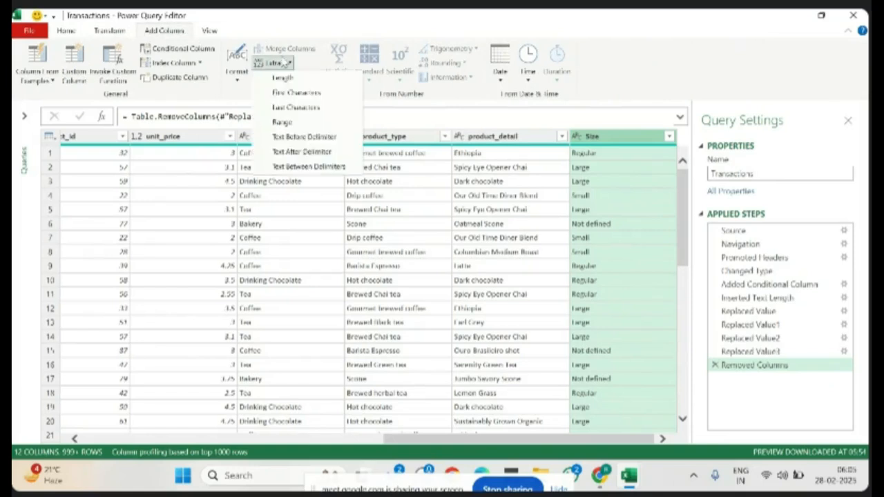
{"action": "left_click", "coordinate": [288, 78]}
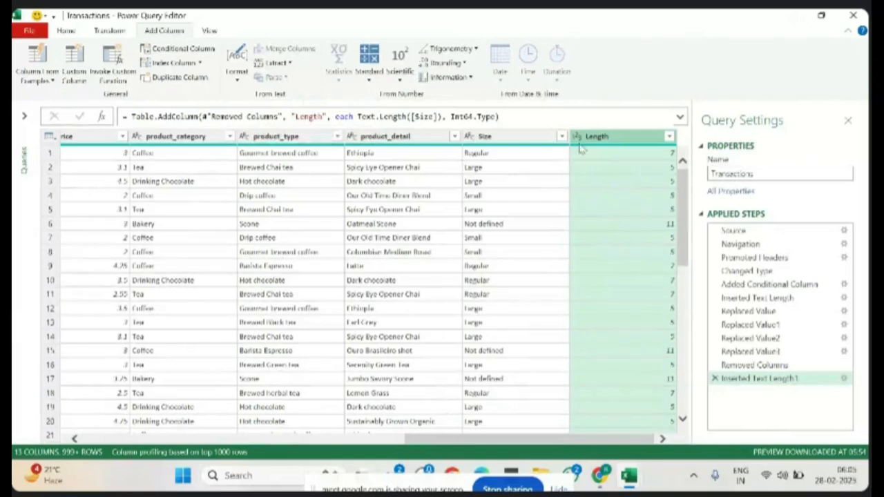
Move the Length column in front of Size to check its distinct values, and delete the resulting Reordered Columns step.
{"action": "left_click_drag", "start_coordinate": [604, 138], "coordinate": [493, 143]}
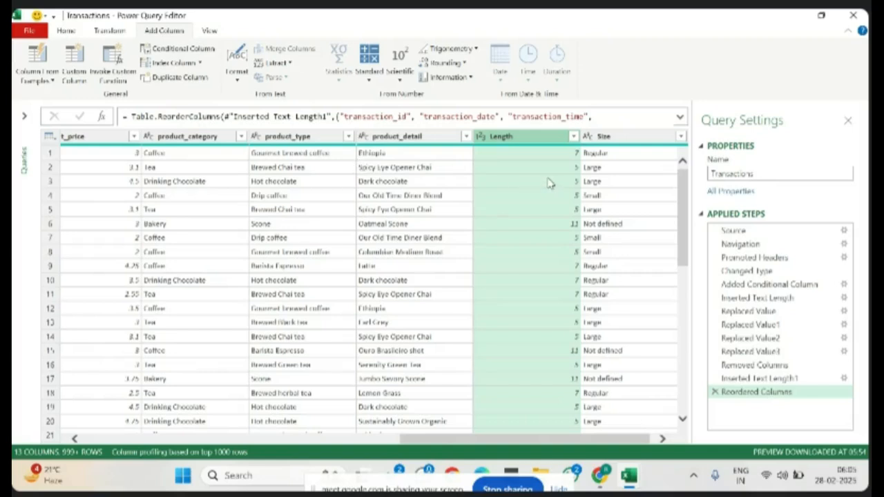
{"action": "left_click", "coordinate": [573, 137]}
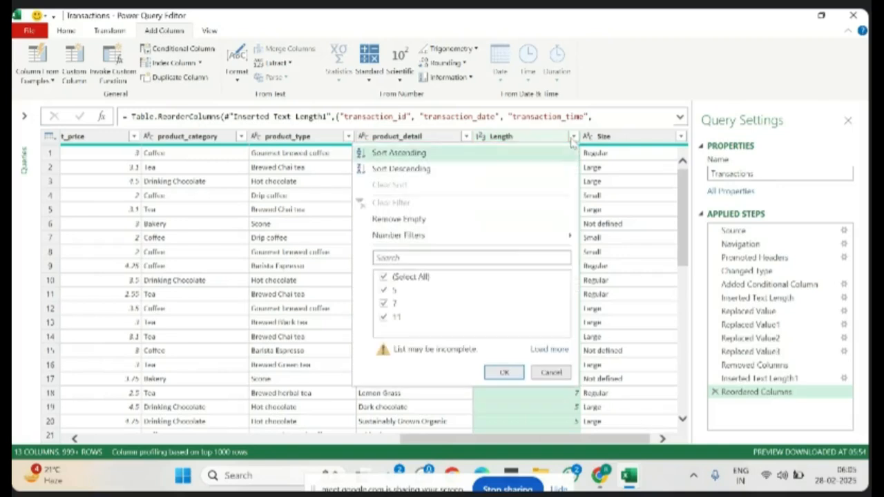
{"action": "left_click", "coordinate": [572, 137]}
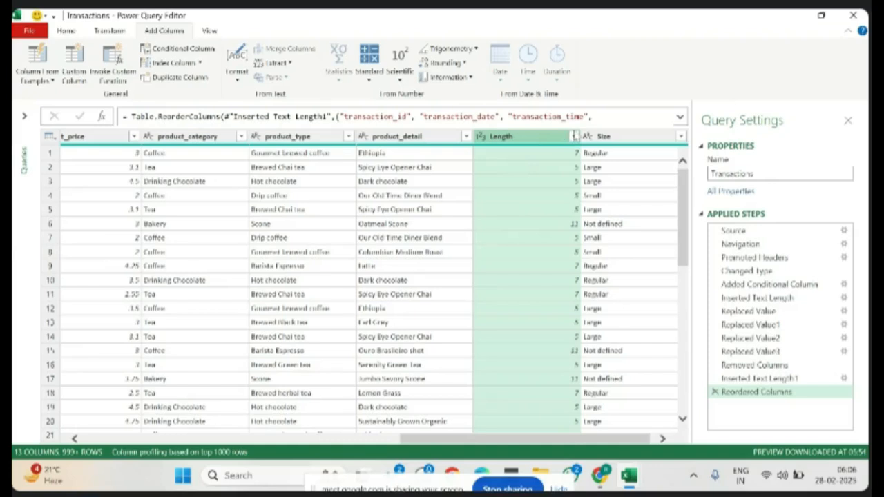
{"action": "left_click", "coordinate": [716, 392]}
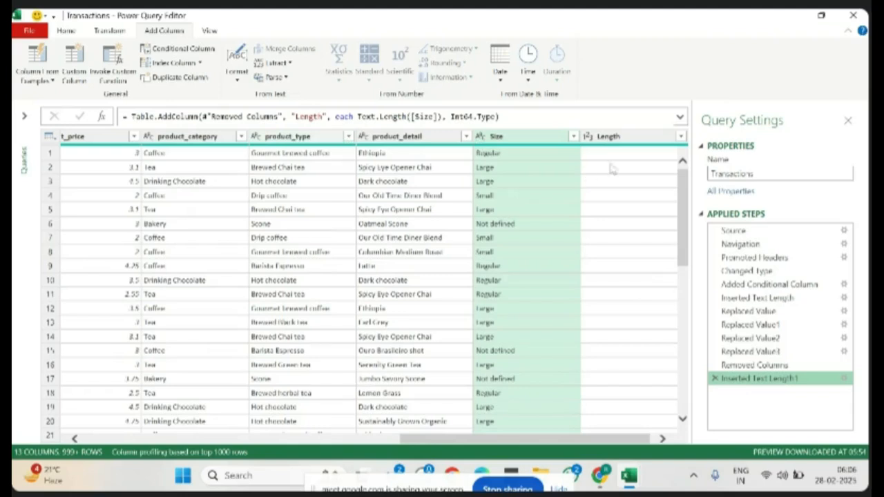
Remove the Length column computed from Size.
{"action": "left_click", "coordinate": [646, 138]}
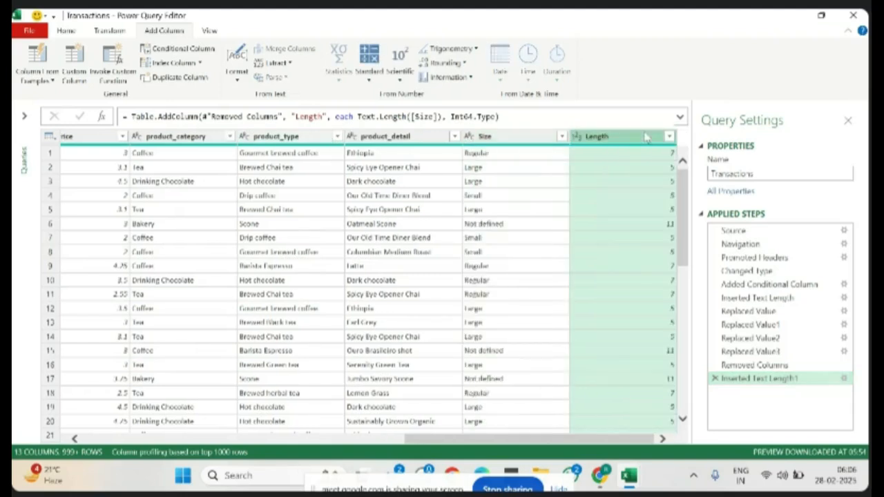
{"action": "right_click", "coordinate": [646, 137]}
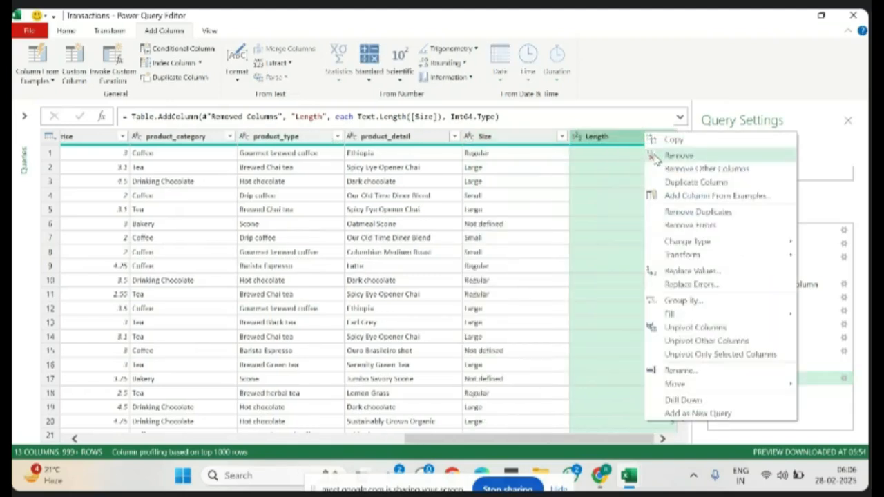
{"action": "left_click", "coordinate": [678, 156]}
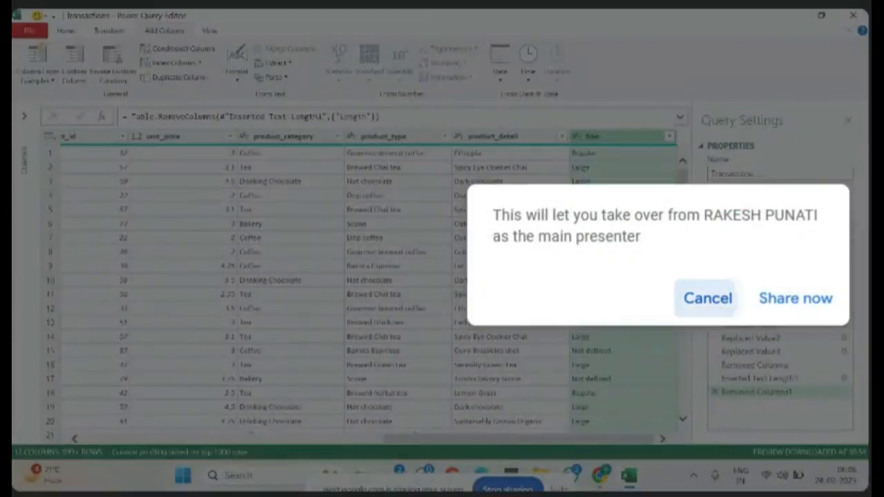
Take over as main presenter in the Google Meet call and share the entire Screen 1.
{"action": "left_click", "coordinate": [708, 298]}
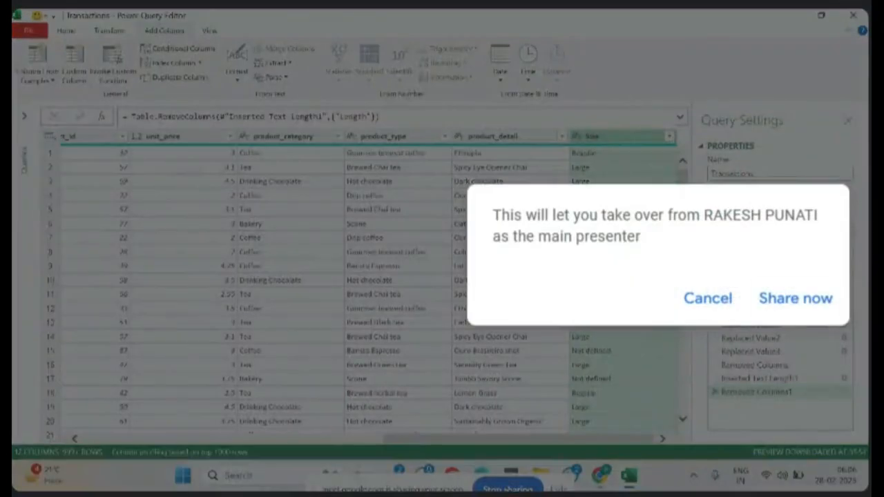
{"action": "left_click", "coordinate": [796, 298]}
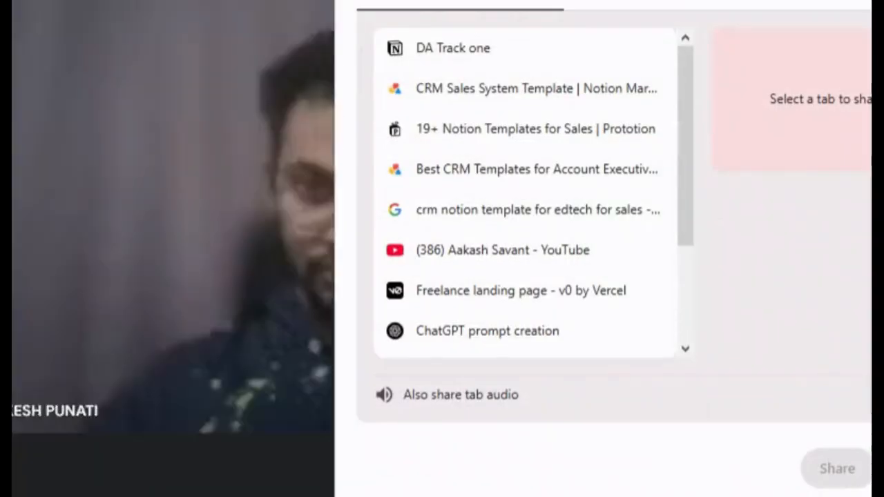
{"action": "left_click", "coordinate": [845, 2]}
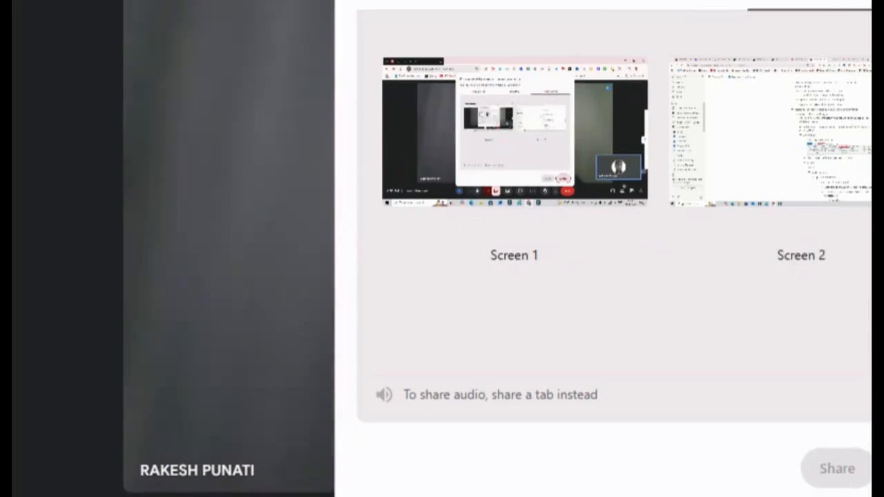
{"action": "left_click", "coordinate": [515, 146]}
{"action": "left_click", "coordinate": [838, 468]}
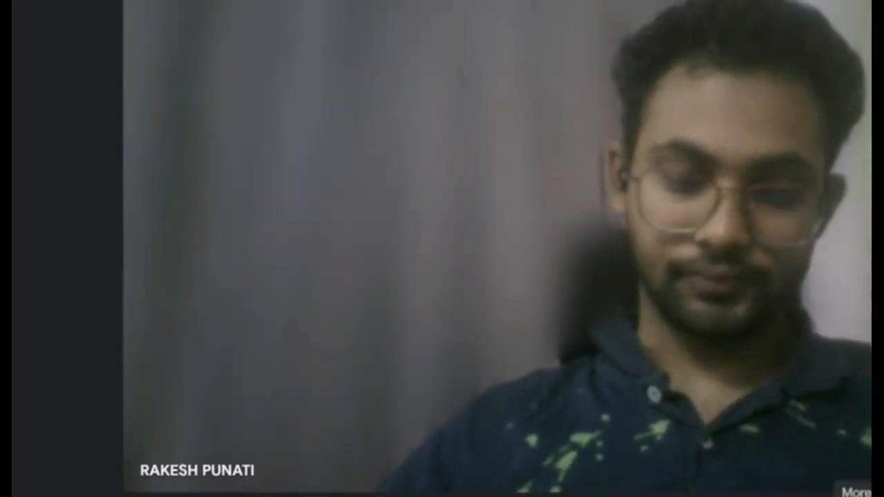
Switch to Excel by searching for it on the computer and create a blank workbook.
{"action": "key", "text": "alt+Tab"}
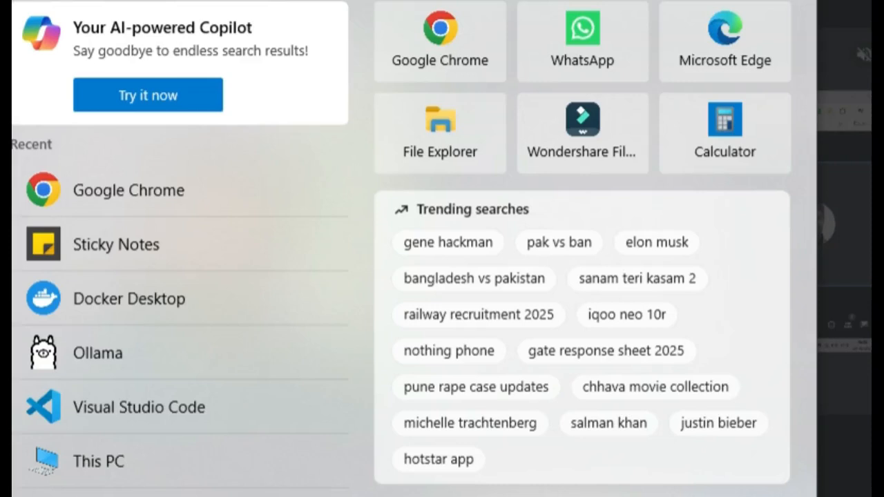
{"action": "type", "text": "Exc"}
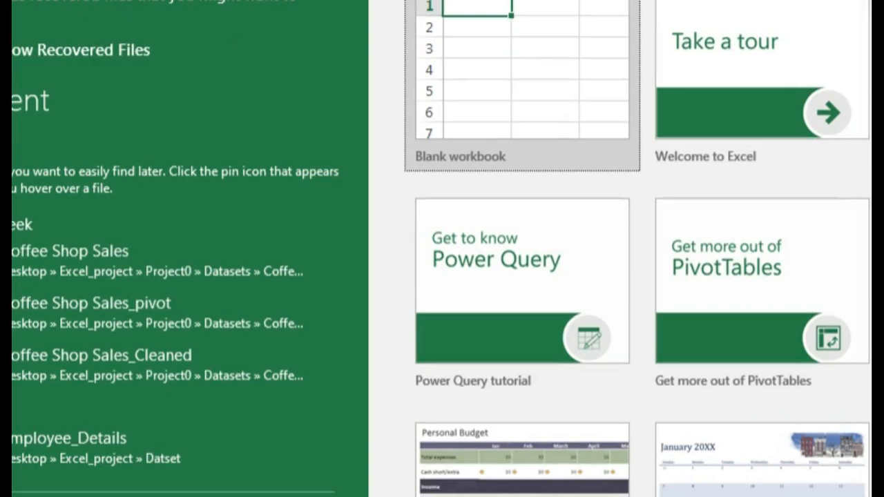
{"action": "key", "text": "Return"}
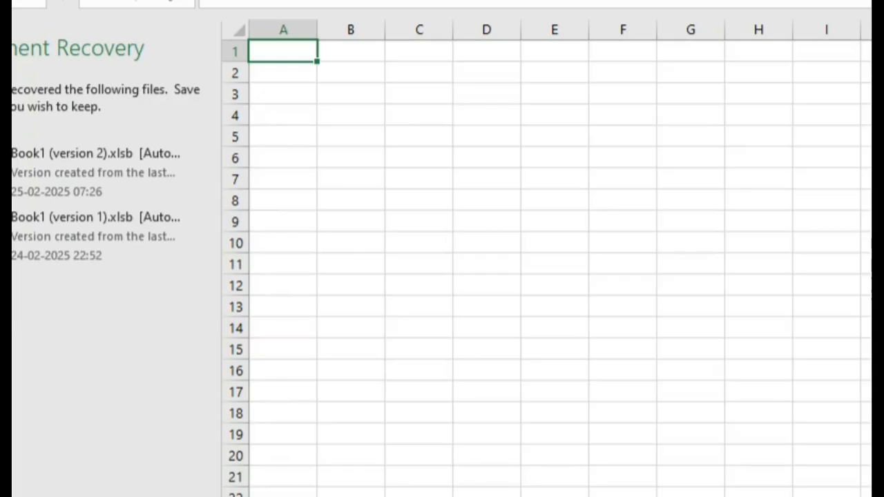
Close Document Recovery, choosing to keep the unopened recovered files for the next Excel start.
{"action": "key", "text": "alt+F4"}
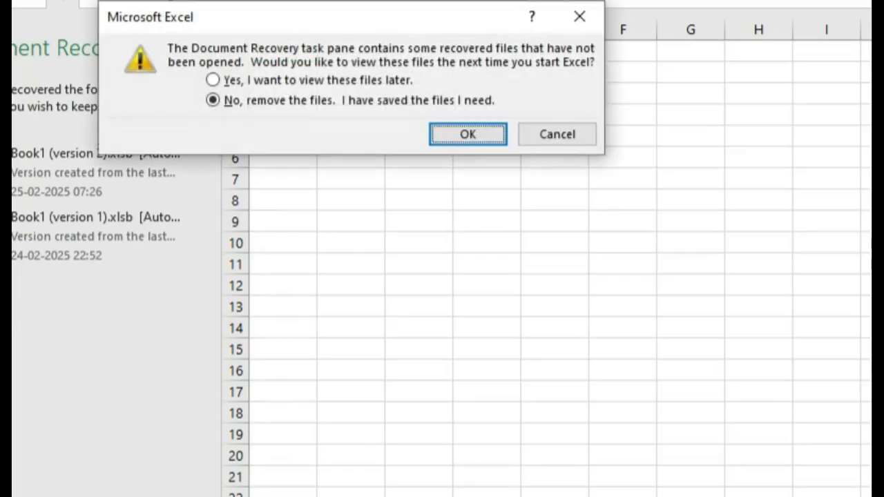
{"action": "left_click", "coordinate": [213, 80]}
{"action": "left_click", "coordinate": [468, 134]}
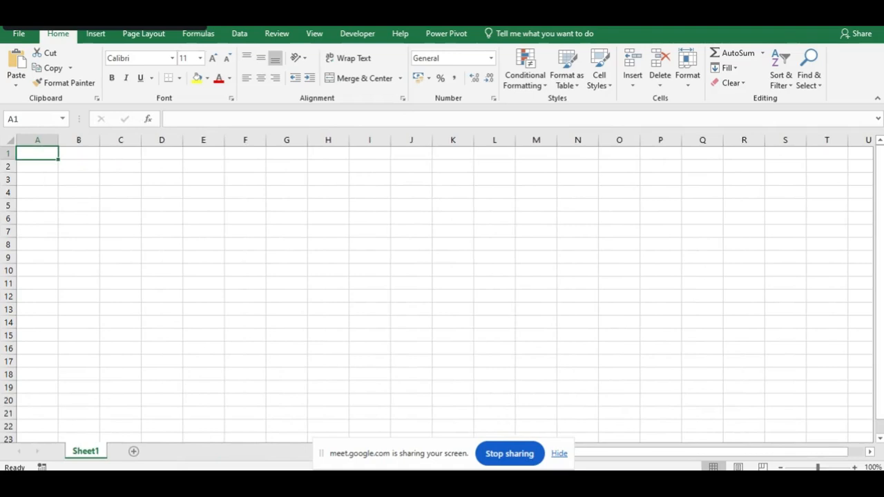
Start importing data from an Excel workbook file into the blank workbook.
{"action": "left_click_drag", "start_coordinate": [134, 27], "coordinate": [853, 60]}
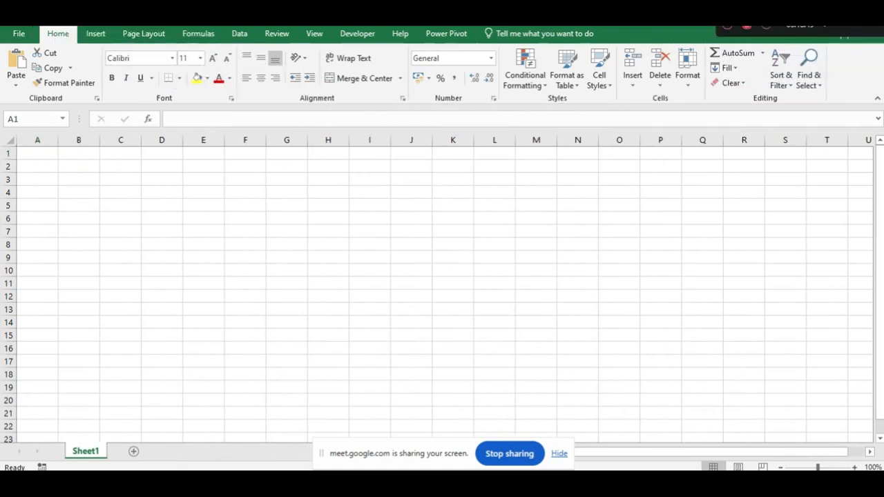
{"action": "left_click", "coordinate": [239, 33]}
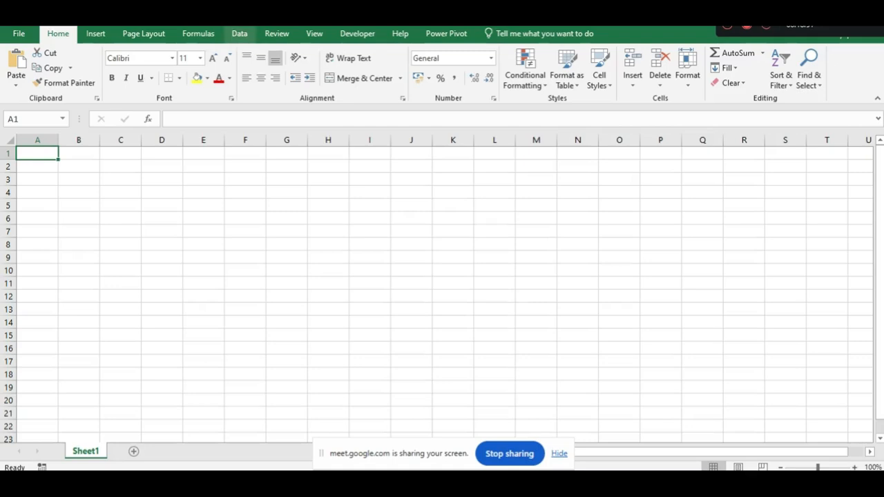
{"action": "left_click", "coordinate": [239, 34]}
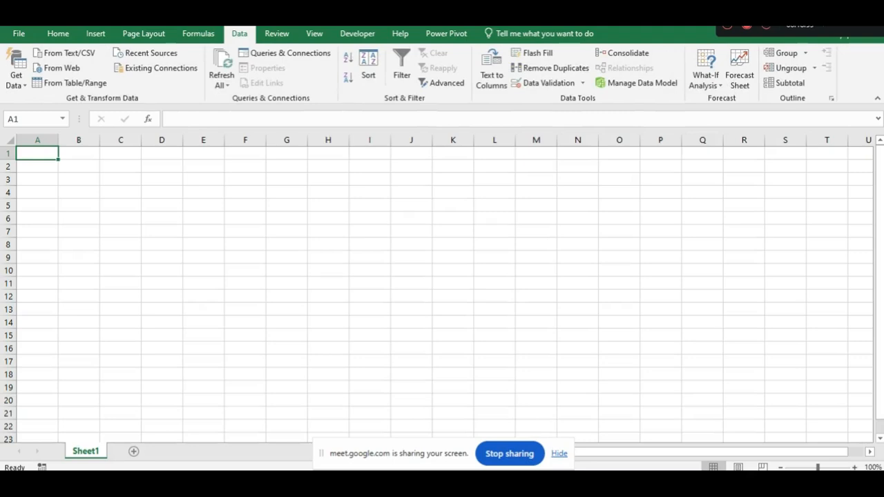
{"action": "left_click", "coordinate": [15, 70]}
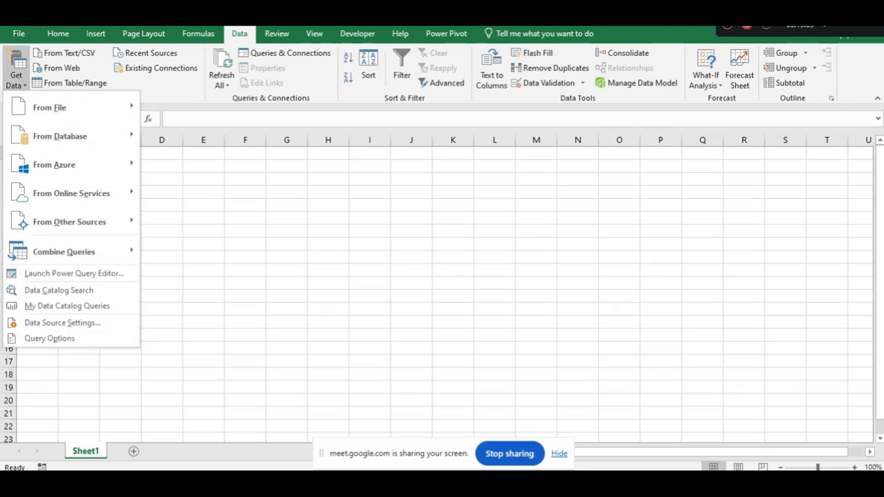
{"action": "mouse_move", "coordinate": [69, 107]}
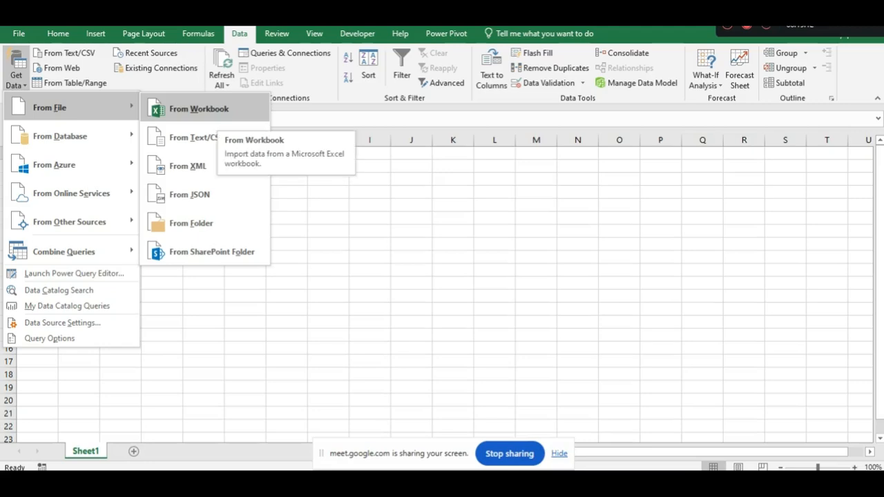
{"action": "left_click", "coordinate": [216, 110]}
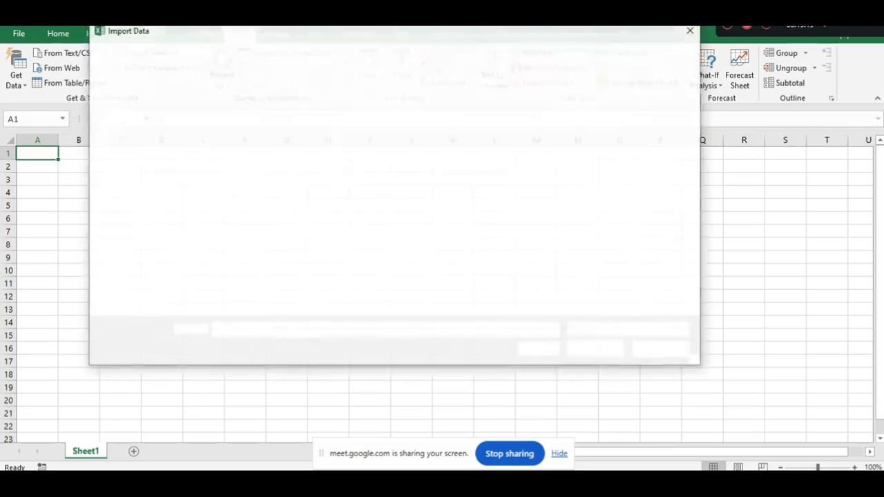
{"action": "left_click_drag", "start_coordinate": [184, 192], "coordinate": [185, 173]}
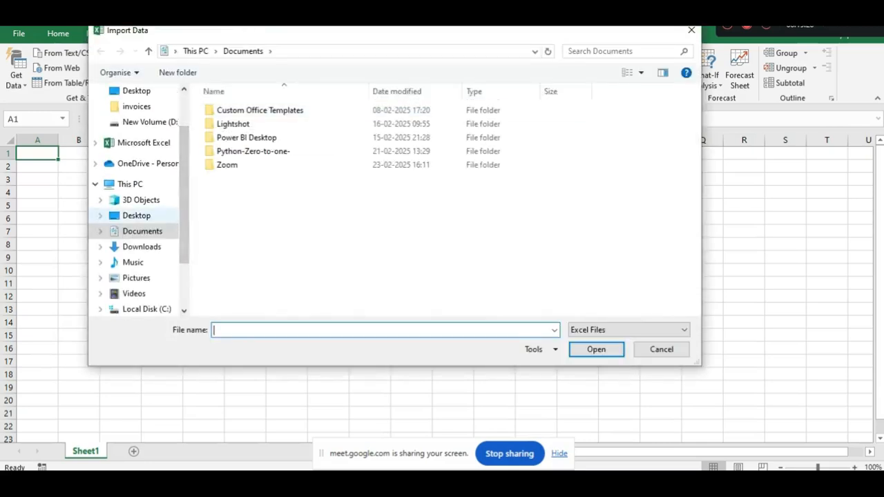
Open the Coffee Shop Sales workbook for import from Desktop > Excel_project > Project0 > Datasets > Coffee+Shop+Sales.
{"action": "left_click", "coordinate": [137, 215]}
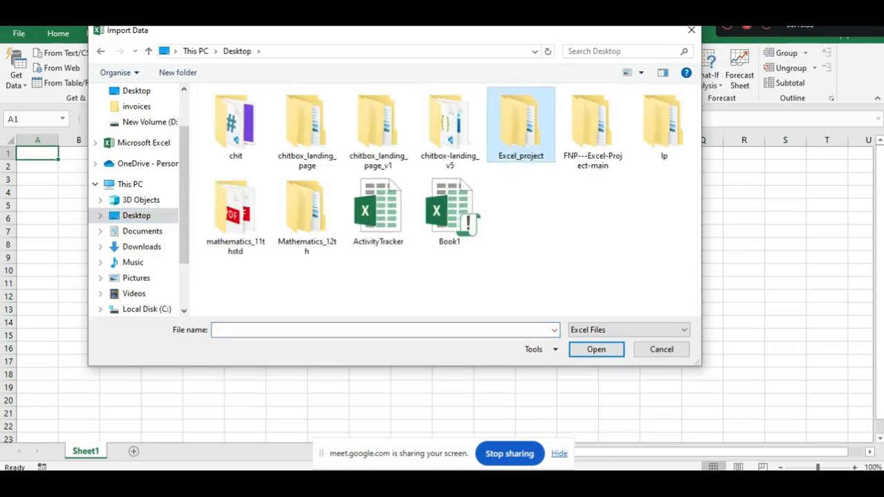
{"action": "double_click", "coordinate": [520, 126]}
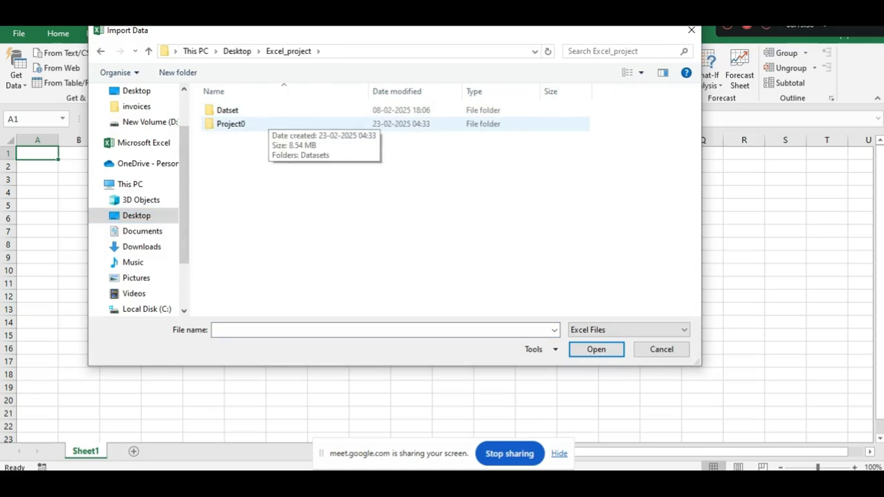
{"action": "double_click", "coordinate": [263, 124]}
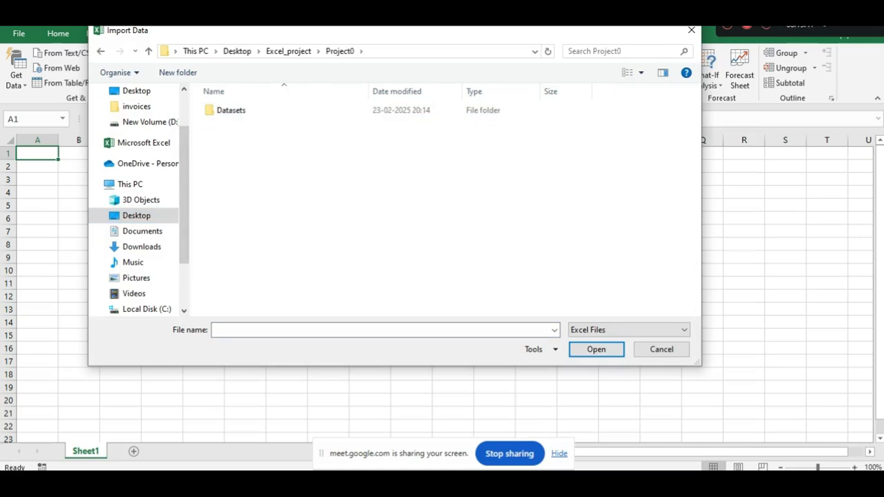
{"action": "double_click", "coordinate": [242, 111]}
{"action": "double_click", "coordinate": [250, 110]}
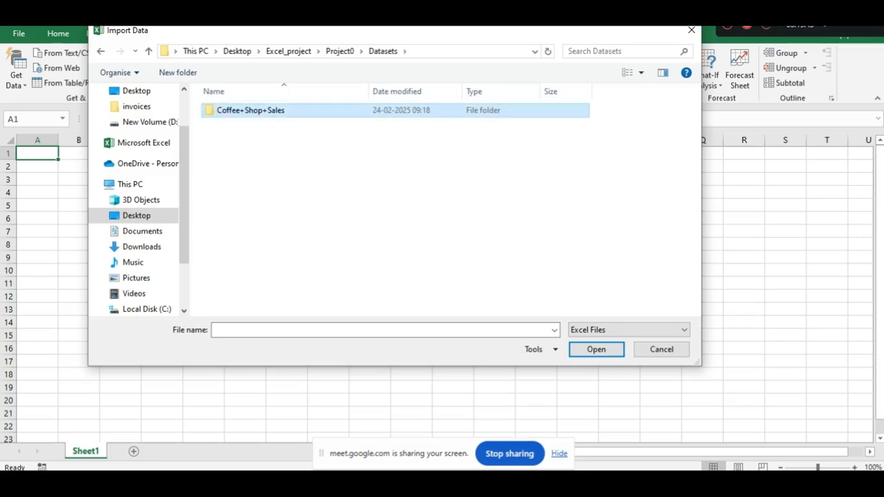
{"action": "left_click", "coordinate": [247, 124]}
{"action": "double_click", "coordinate": [247, 125]}
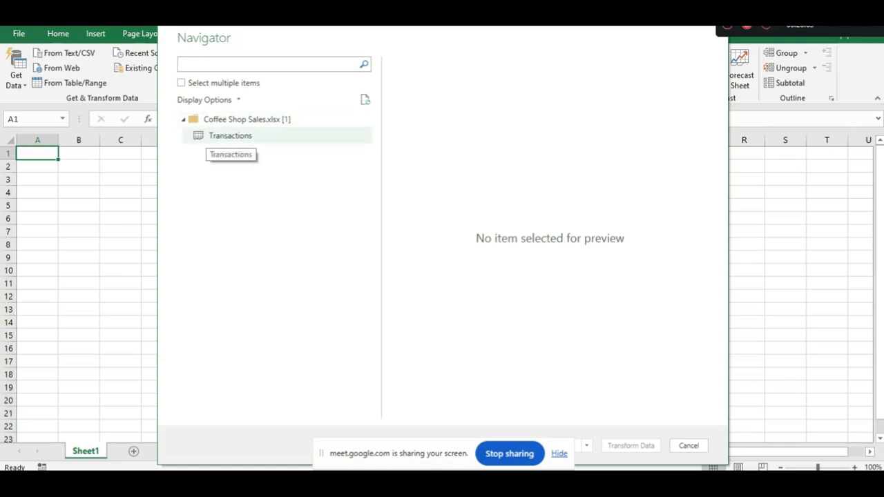
Load the Transactions sheet for transformation in a maximized Power Query Editor and move the screen-sharing bar off the data rows.
{"action": "left_click", "coordinate": [230, 137]}
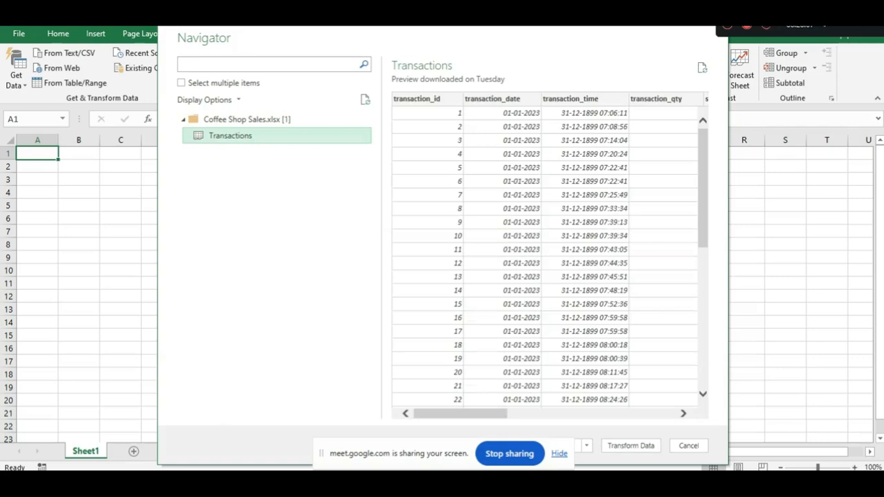
{"action": "mouse_move", "coordinate": [460, 414]}
{"action": "left_mouse_down"}
{"action": "mouse_move", "coordinate": [629, 414]}
{"action": "mouse_move", "coordinate": [460, 413]}
{"action": "left_mouse_up"}
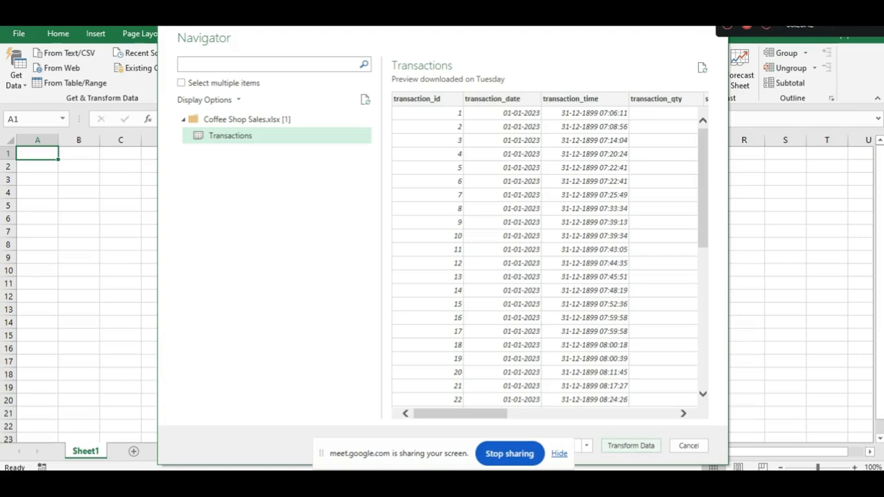
{"action": "left_click", "coordinate": [630, 446]}
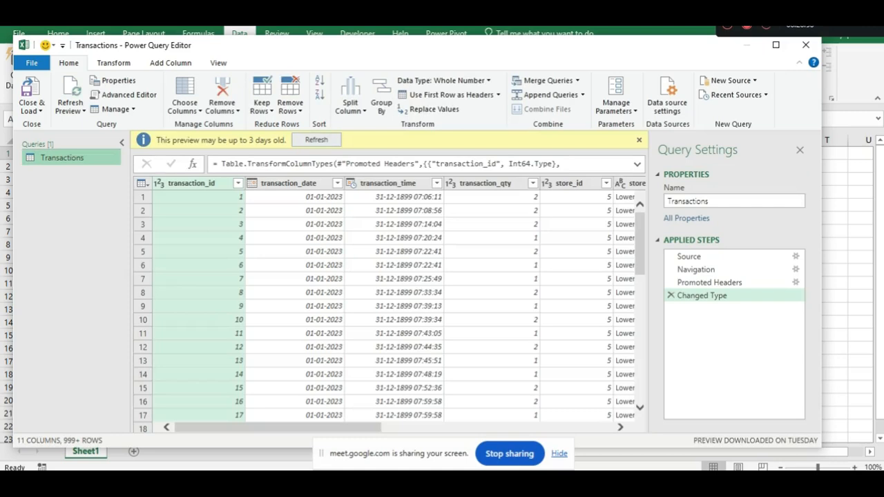
{"action": "left_click", "coordinate": [775, 44]}
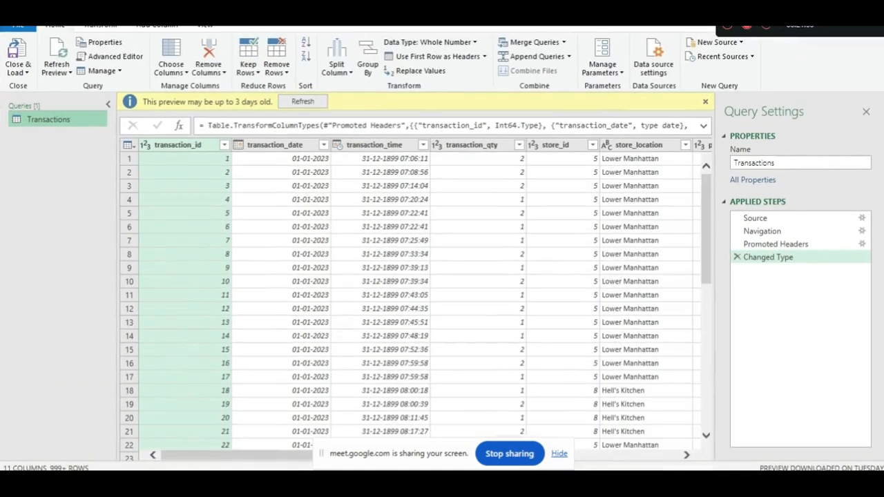
{"action": "left_click_drag", "start_coordinate": [321, 454], "coordinate": [225, 40]}
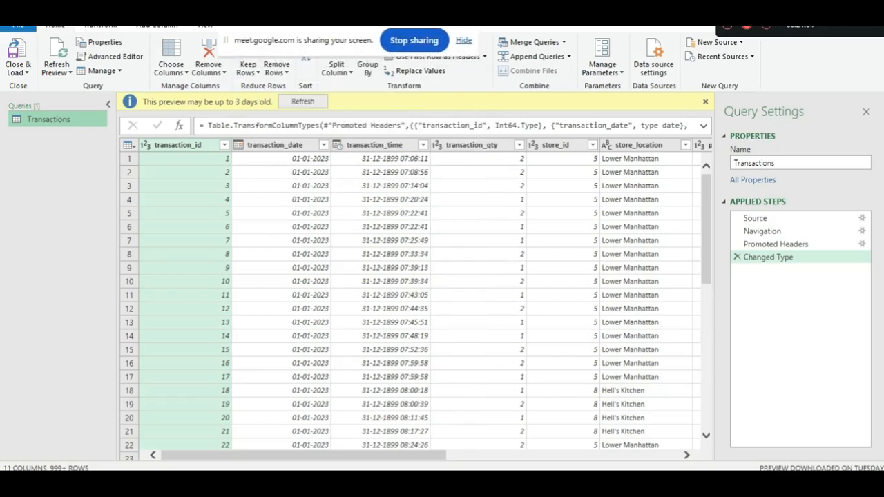
Examine the Transactions columns from transaction_id through product_detail, dismissing the notice about the old preview.
{"action": "scroll", "coordinate": [415, 297], "scroll_direction": "right", "scroll_amount": 5}
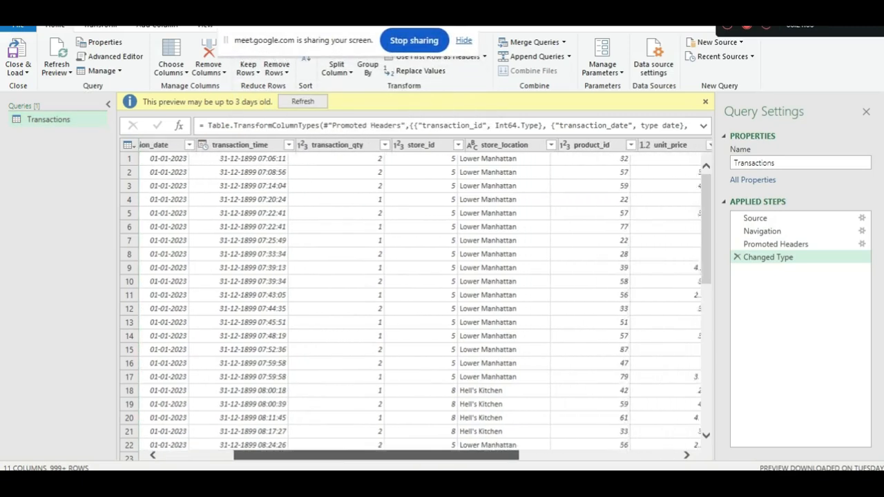
{"action": "scroll", "coordinate": [414, 297], "scroll_direction": "right", "scroll_amount": 3}
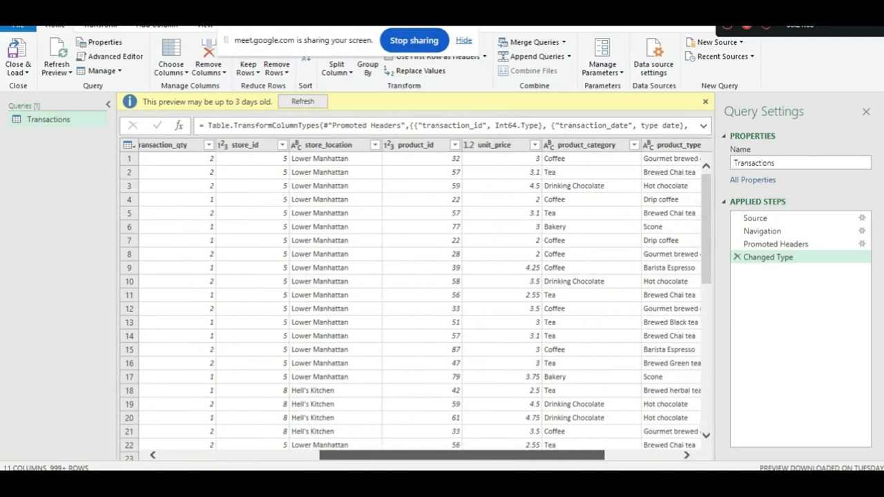
{"action": "scroll", "coordinate": [414, 297], "scroll_direction": "right", "scroll_amount": 2}
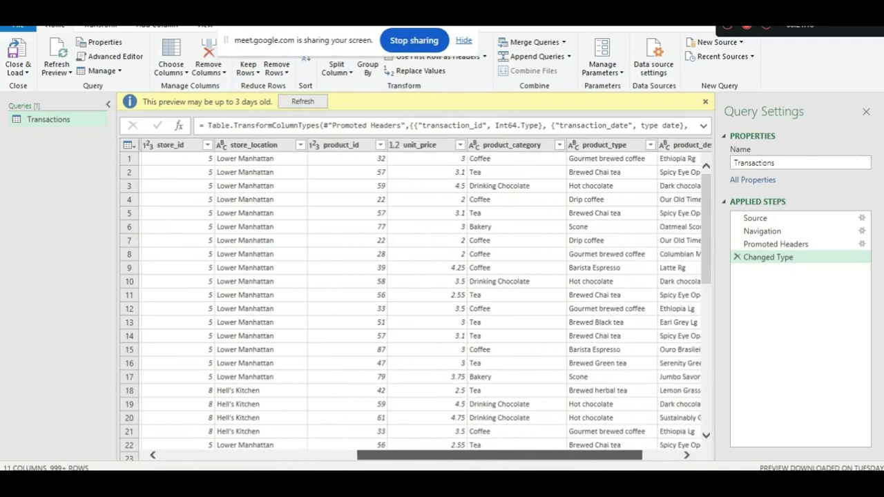
{"action": "scroll", "coordinate": [415, 297], "scroll_direction": "right", "scroll_amount": 3}
{"action": "scroll", "coordinate": [414, 297], "scroll_direction": "right", "scroll_amount": 1}
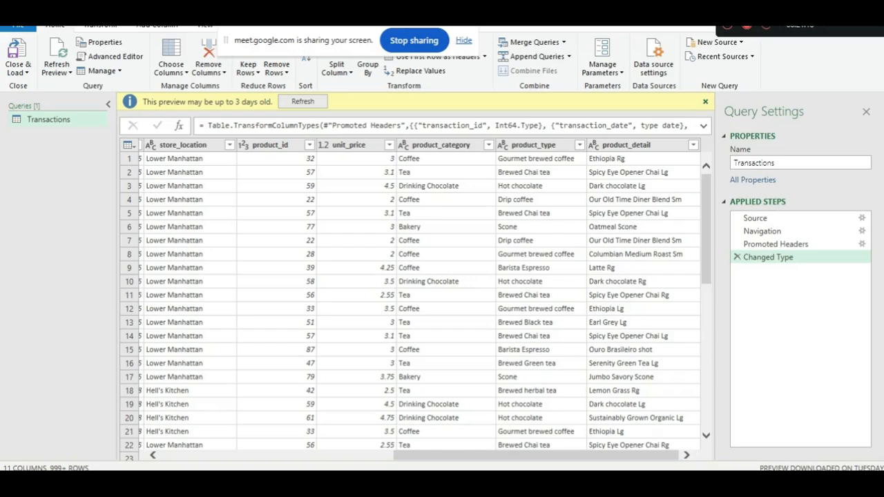
{"action": "left_click", "coordinate": [706, 102]}
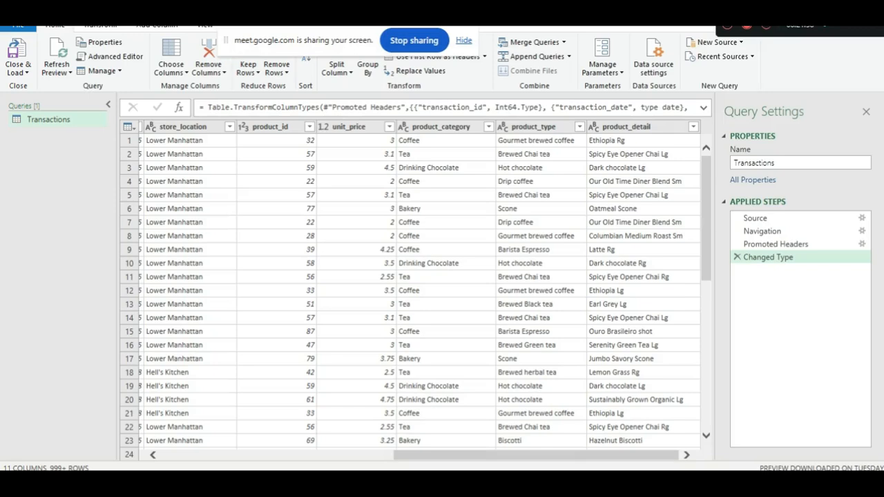
{"action": "left_click_drag", "start_coordinate": [536, 455], "coordinate": [303, 455]}
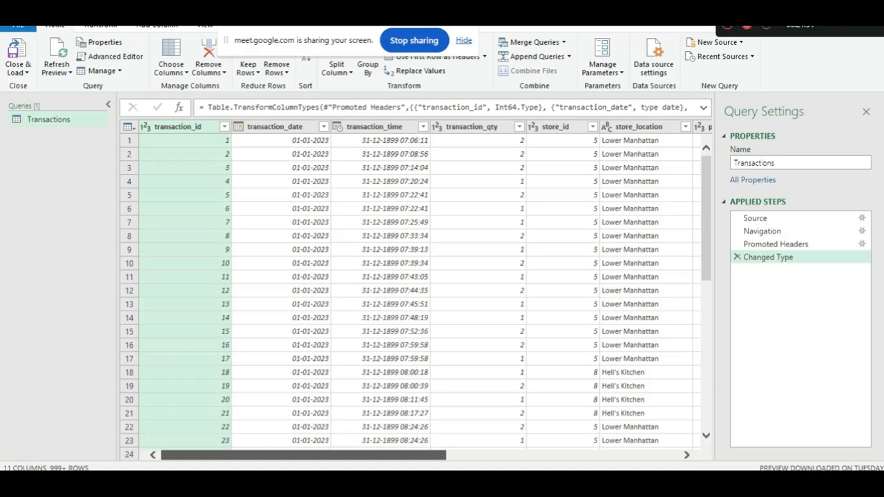
{"action": "scroll", "coordinate": [414, 290], "scroll_direction": "right", "scroll_amount": 2}
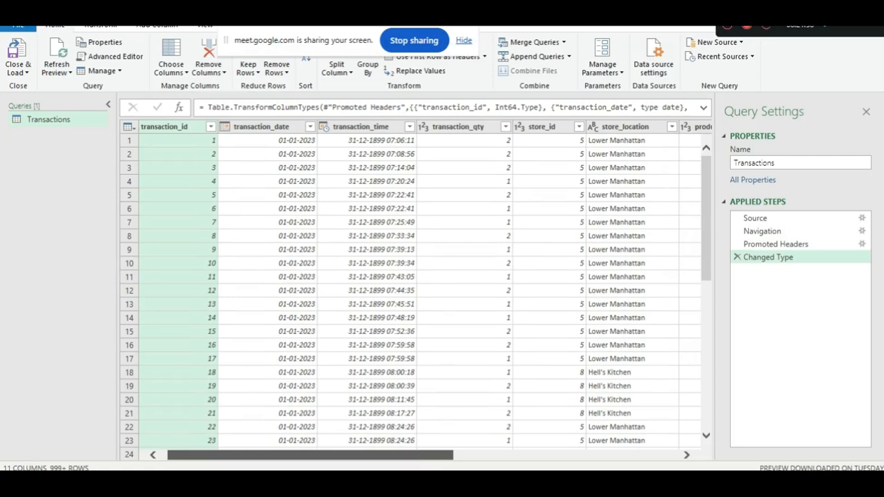
{"action": "scroll", "coordinate": [414, 290], "scroll_direction": "left", "scroll_amount": 1}
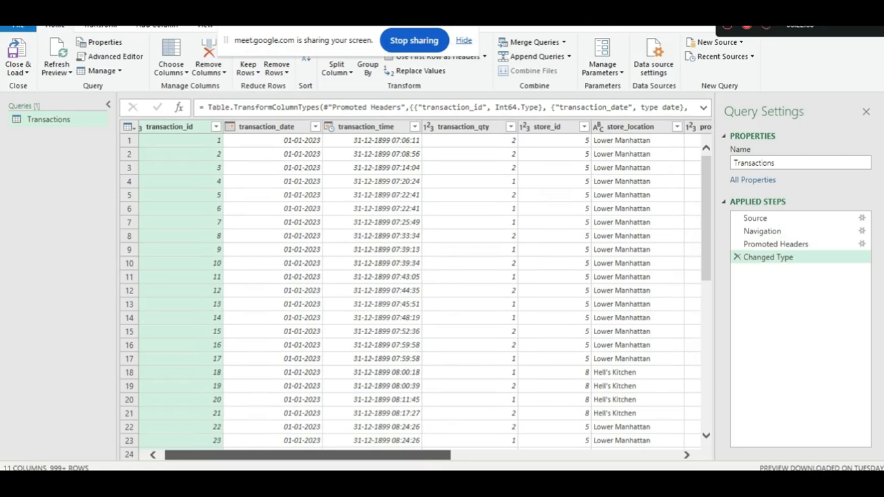
{"action": "scroll", "coordinate": [414, 290], "scroll_direction": "left", "scroll_amount": 1}
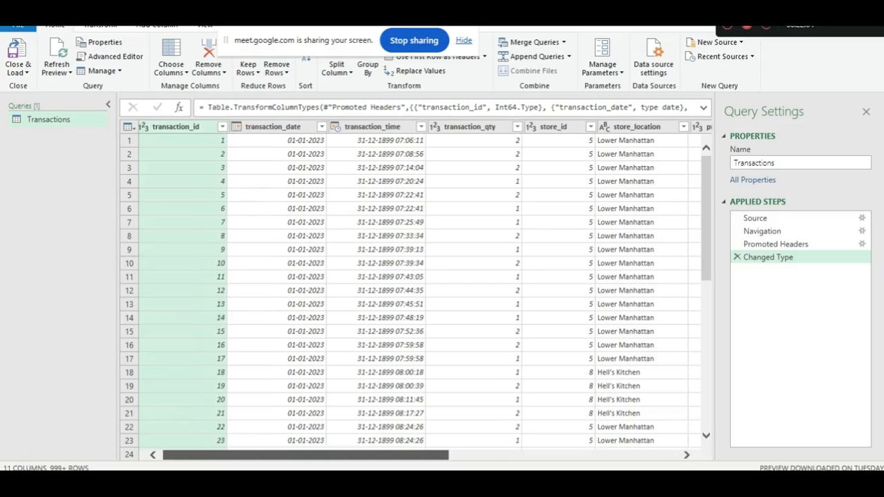
{"action": "scroll", "coordinate": [414, 290], "scroll_direction": "left", "scroll_amount": 1}
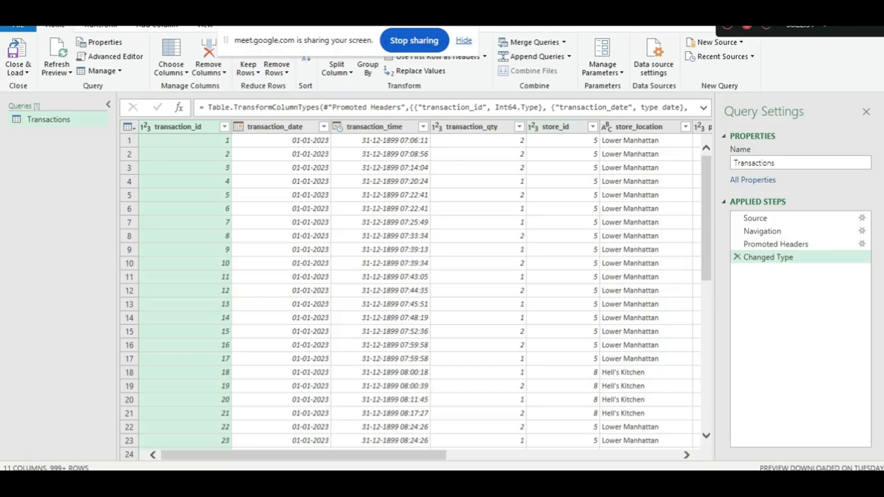
{"action": "left_click_drag", "start_coordinate": [304, 455], "coordinate": [537, 455]}
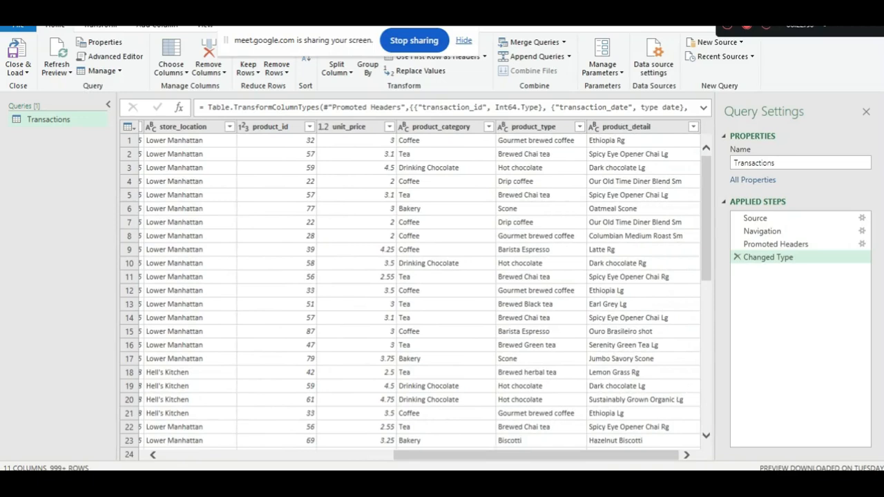
Start a conditional column named Size with product_detail selected, moving the screen-sharing bar clear of the commands.
{"action": "left_click", "coordinate": [626, 127]}
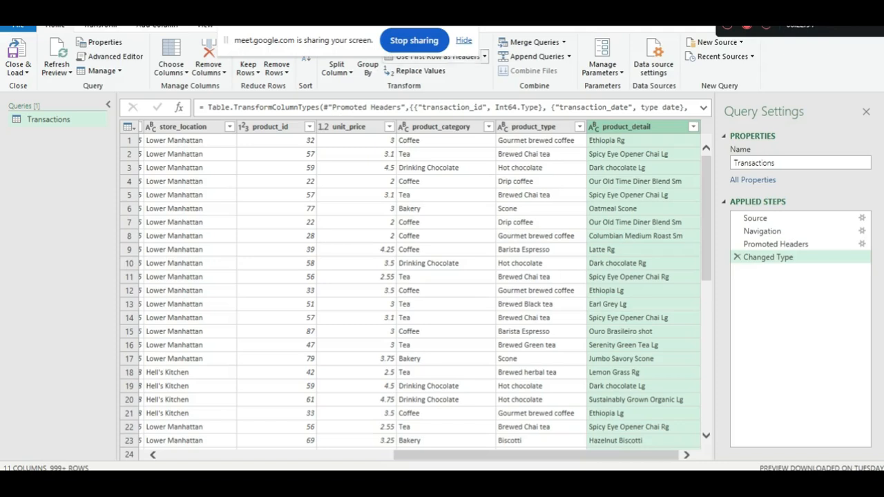
{"action": "left_click_drag", "start_coordinate": [296, 39], "coordinate": [146, 470]}
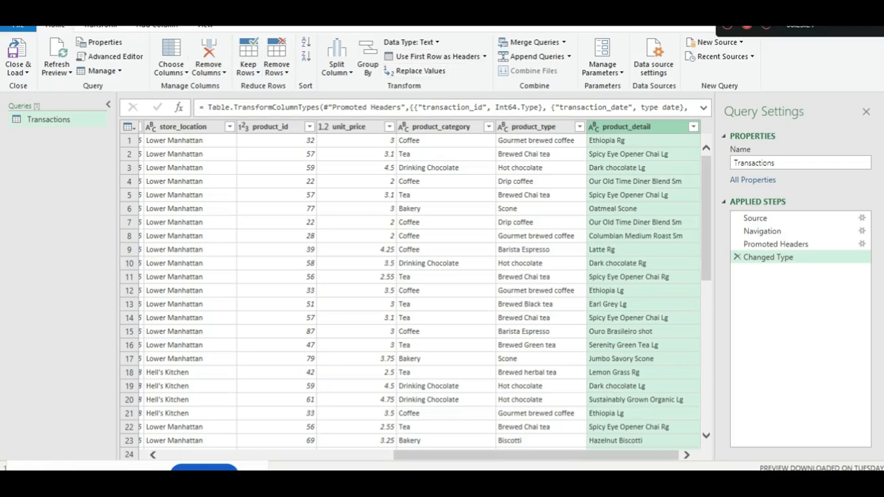
{"action": "left_click", "coordinate": [157, 26]}
{"action": "left_click", "coordinate": [176, 42]}
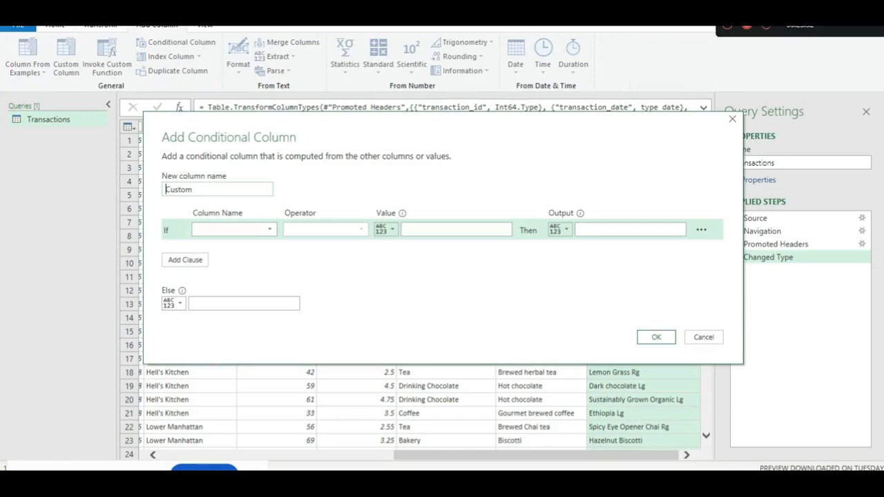
{"action": "double_click", "coordinate": [179, 189]}
{"action": "type", "text": "Size"}
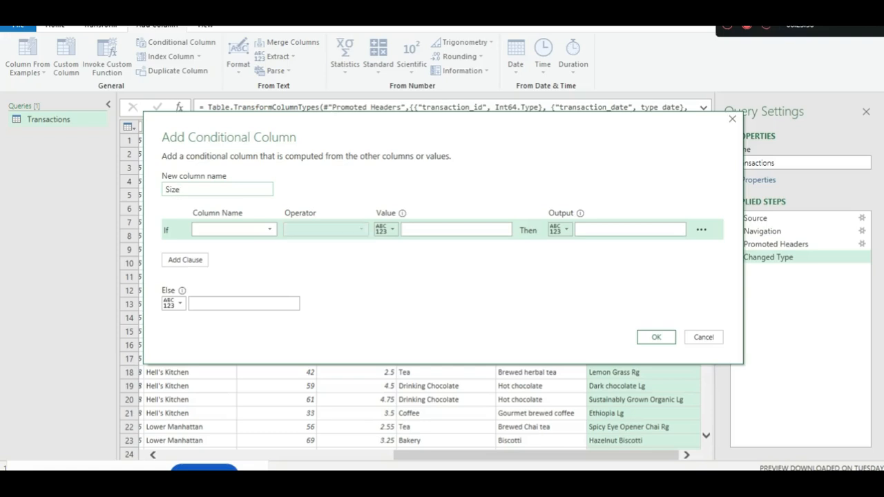
Define the first Size condition so that product_detail containing "Lg" outputs "Large".
{"action": "left_click", "coordinate": [235, 230]}
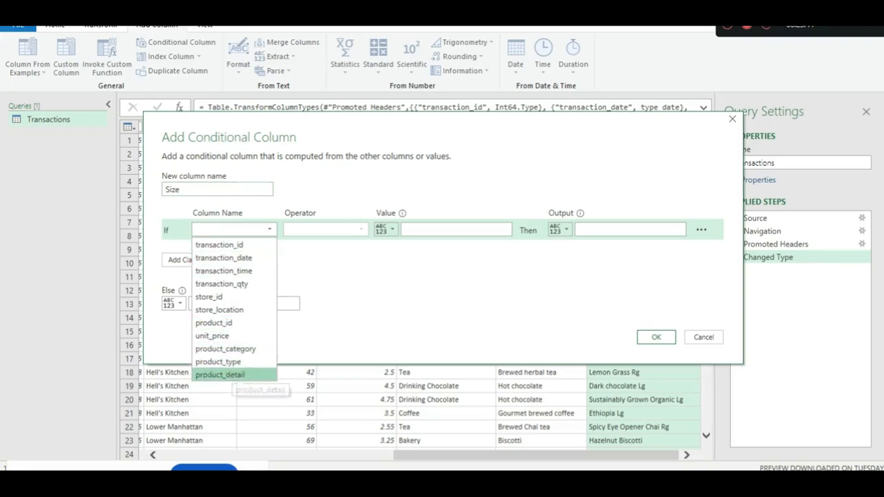
{"action": "left_click", "coordinate": [220, 374]}
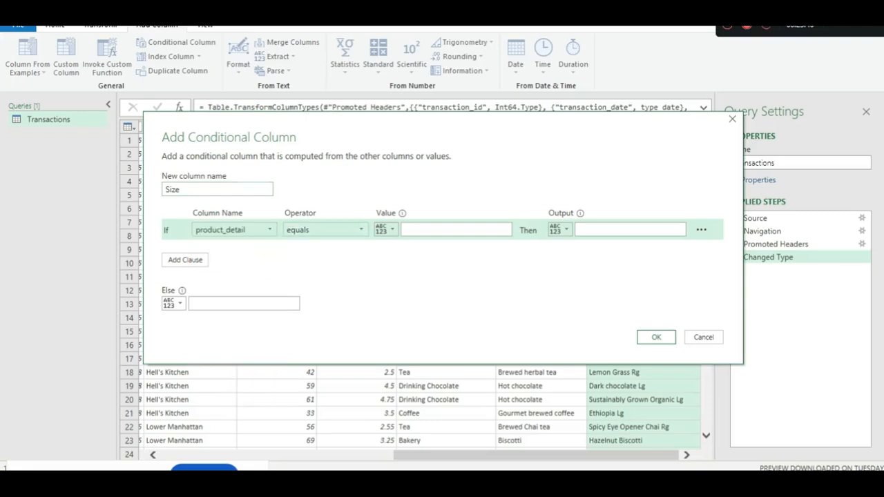
{"action": "left_click", "coordinate": [325, 229]}
{"action": "left_click", "coordinate": [343, 323]}
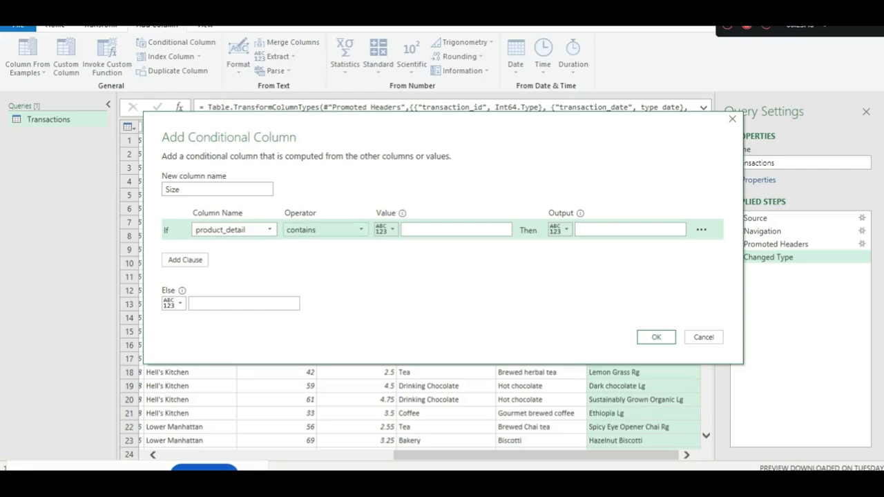
{"action": "left_click", "coordinate": [456, 229]}
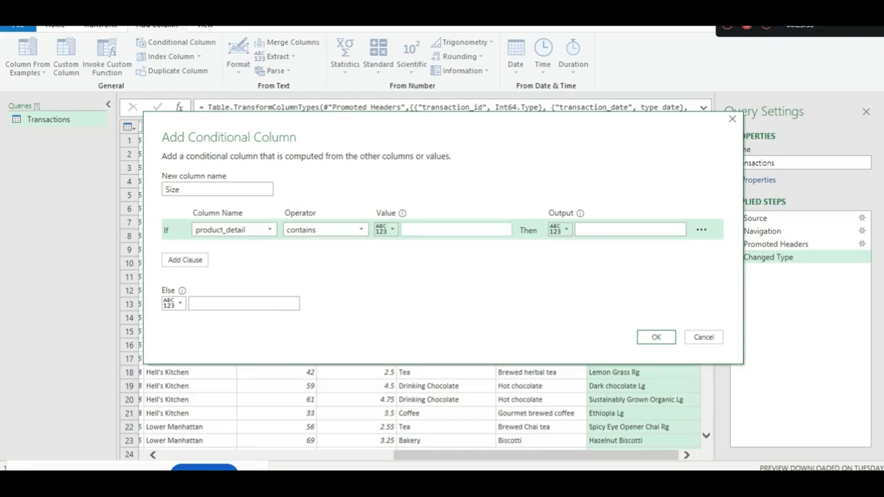
{"action": "type", "text": "Lg"}
{"action": "left_click", "coordinate": [630, 229]}
{"action": "type", "text": "Large"}
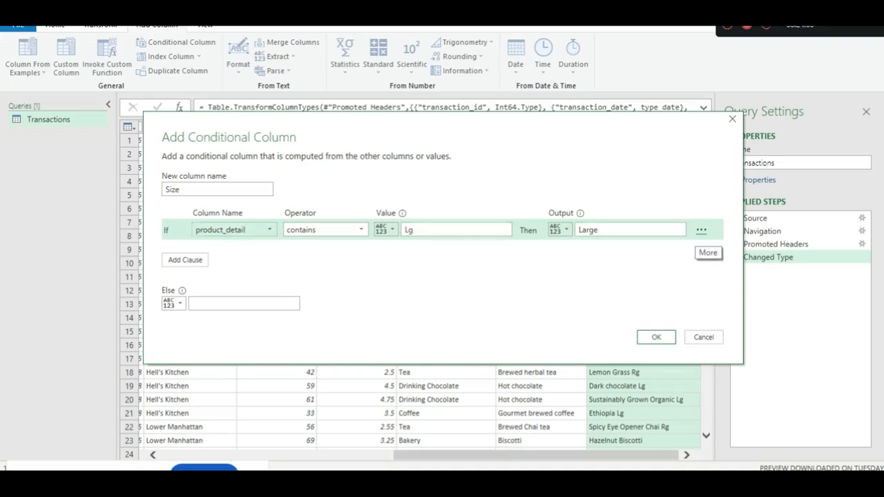
Add two else-if clauses to the Size column, both based on product_detail.
{"action": "left_click", "coordinate": [185, 259]}
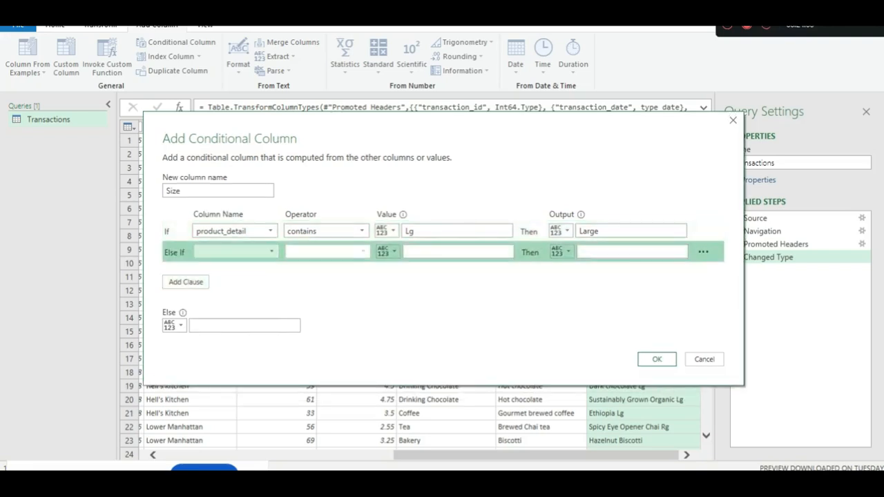
{"action": "left_click", "coordinate": [235, 252]}
{"action": "left_click", "coordinate": [223, 396]}
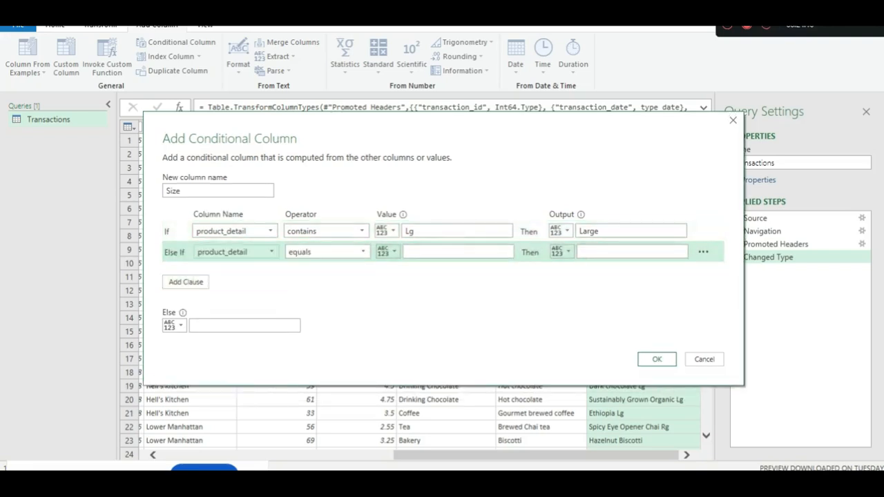
{"action": "left_click", "coordinate": [185, 282]}
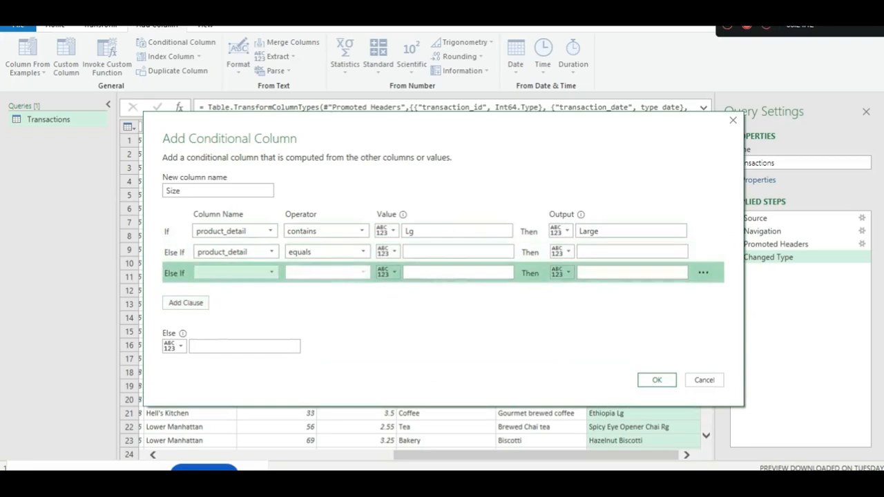
{"action": "left_click", "coordinate": [235, 273]}
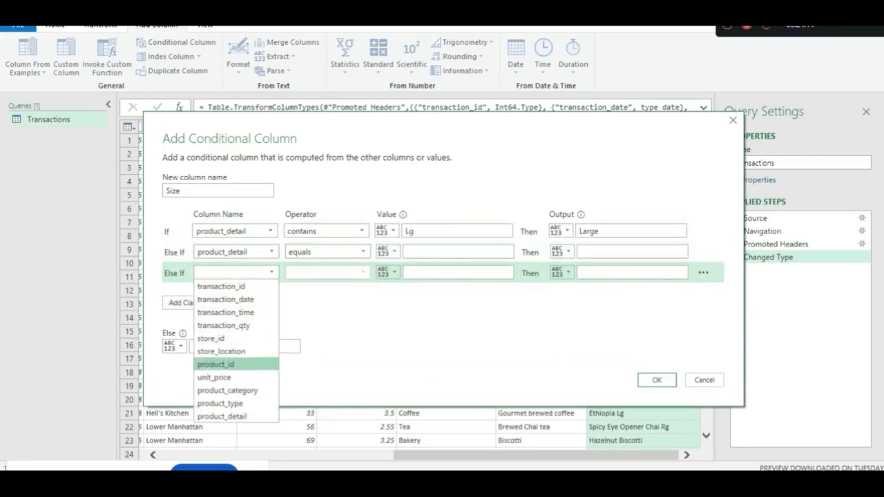
{"action": "left_click", "coordinate": [223, 416]}
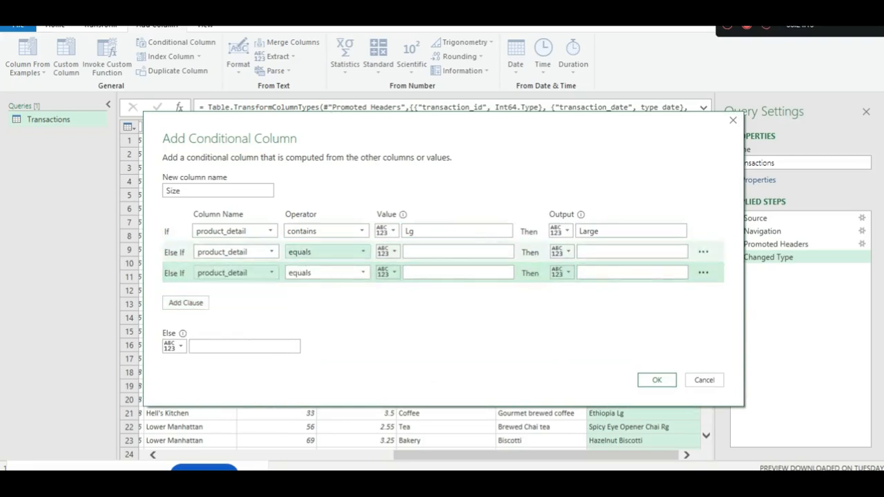
Set the two else-if conditions to product_detail contains "Rg" and product_detail contains "Sm".
{"action": "left_click", "coordinate": [326, 252]}
{"action": "left_click", "coordinate": [304, 343]}
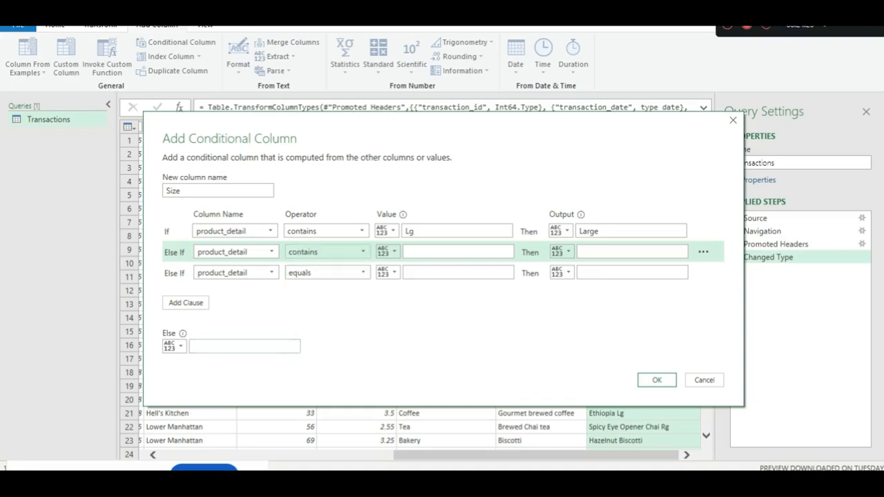
{"action": "left_click", "coordinate": [326, 273]}
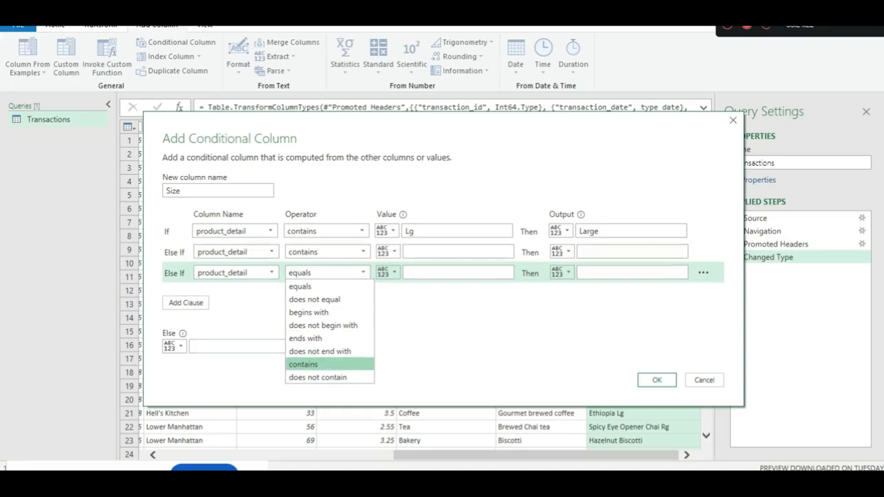
{"action": "left_click", "coordinate": [304, 364]}
{"action": "left_click", "coordinate": [458, 252]}
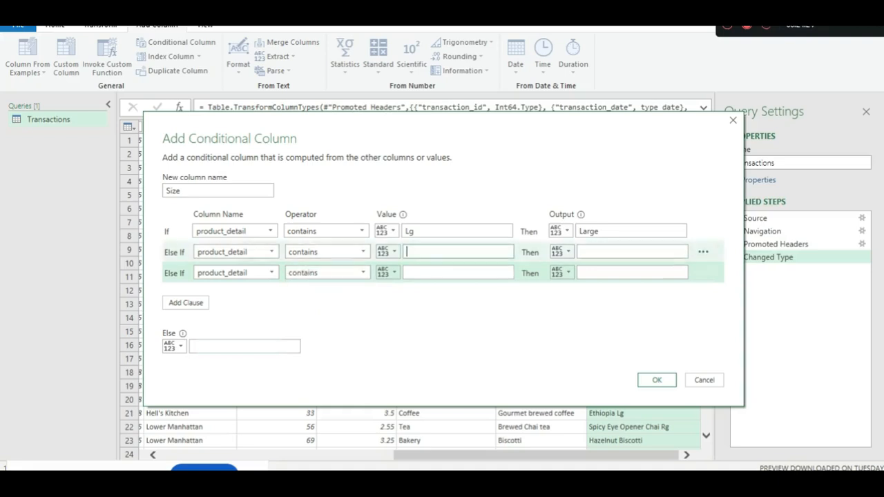
{"action": "type", "text": "Rg"}
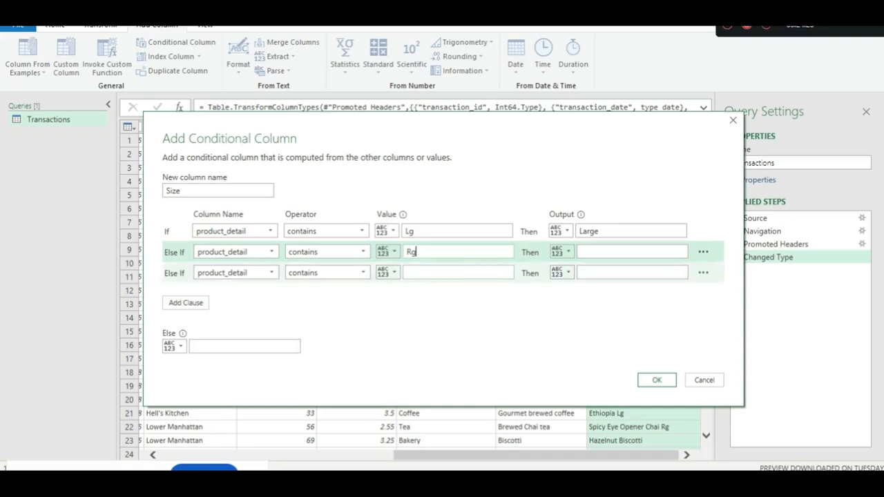
{"action": "left_click", "coordinate": [458, 273]}
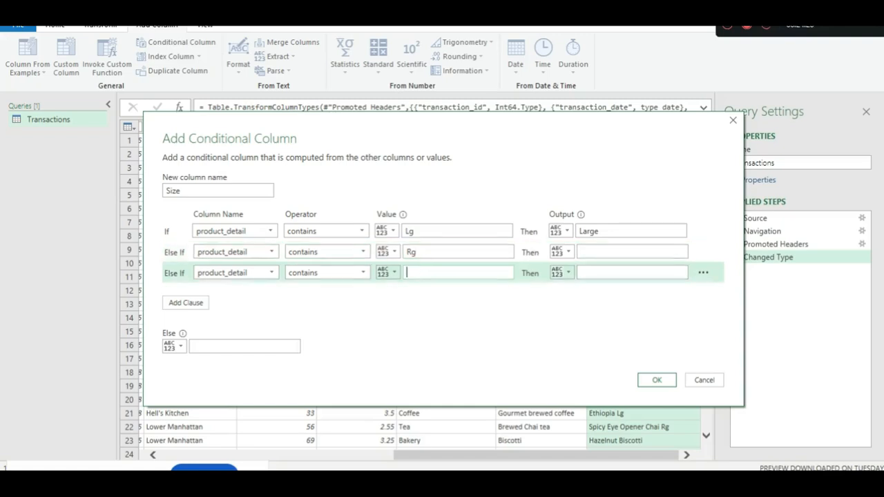
{"action": "type", "text": "SM"}
{"action": "key", "text": "BackSpace"}
{"action": "type", "text": "m"}
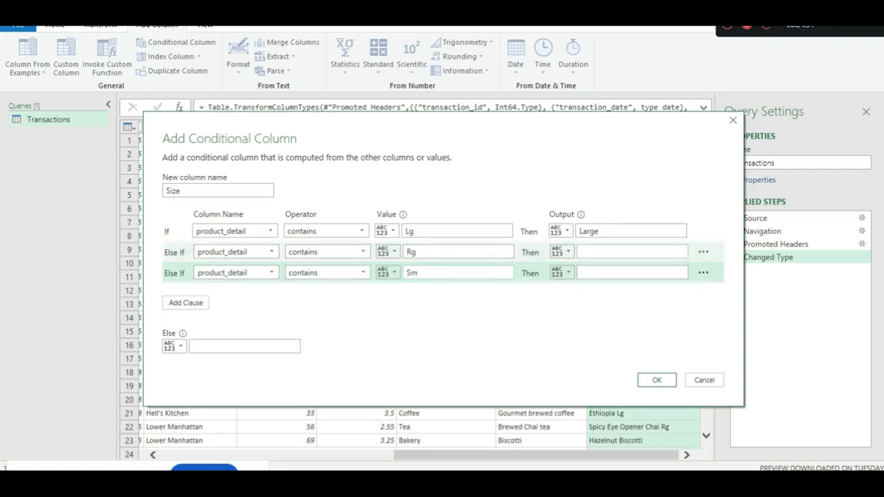
Set the outputs of the "Rg" and "Sm" conditions to "Regular" and "Small".
{"action": "left_click", "coordinate": [631, 253]}
{"action": "type", "text": "R"}
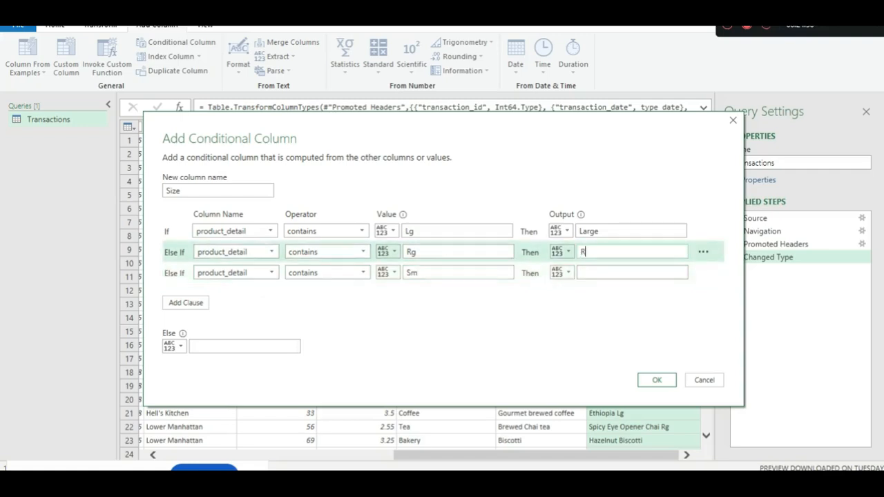
{"action": "type", "text": "egular"}
{"action": "left_click", "coordinate": [626, 273]}
{"action": "type", "text": "Small"}
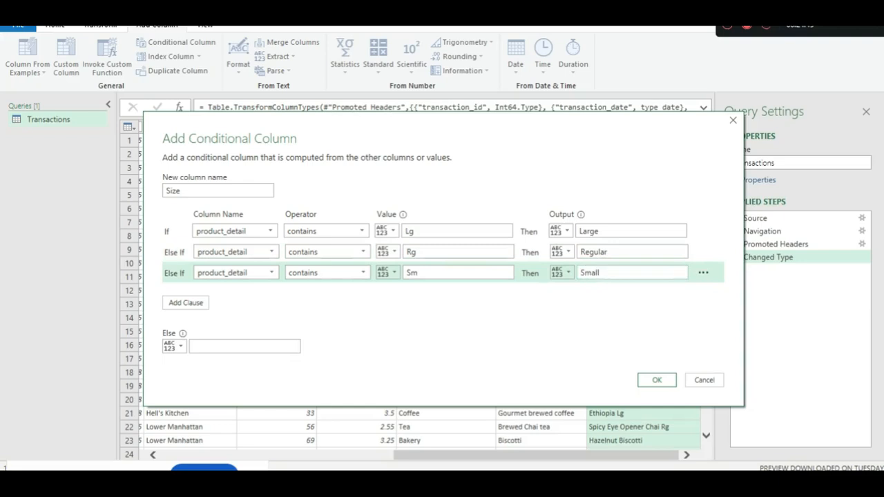
Set the else output to "Not Defined" and create the conditional Size column.
{"action": "left_click", "coordinate": [245, 346]}
{"action": "type", "text": "Not D"}
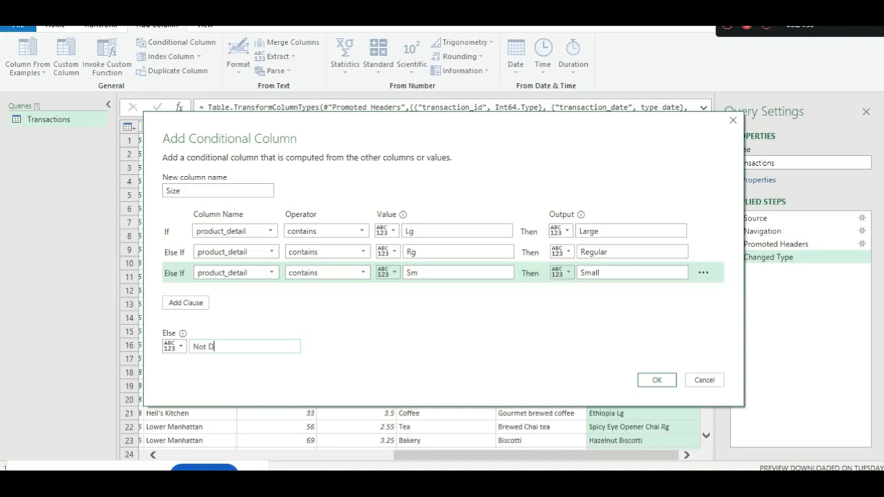
{"action": "type", "text": "efined"}
{"action": "left_click", "coordinate": [657, 380]}
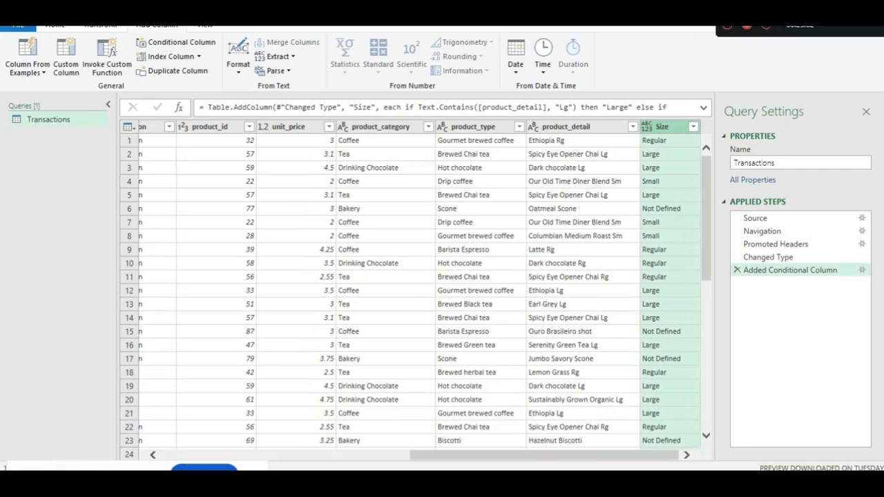
Examine the Table.AddColumn formula behind the Size column without changing it.
{"action": "mouse_move", "coordinate": [552, 455]}
{"action": "left_mouse_down"}
{"action": "mouse_move", "coordinate": [517, 455]}
{"action": "mouse_move", "coordinate": [553, 455]}
{"action": "left_mouse_up"}
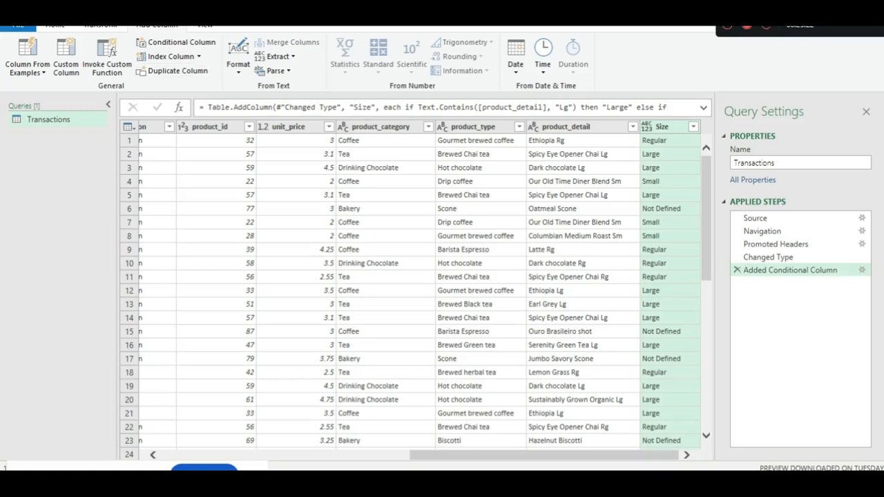
{"action": "left_click_drag", "start_coordinate": [207, 107], "coordinate": [337, 107]}
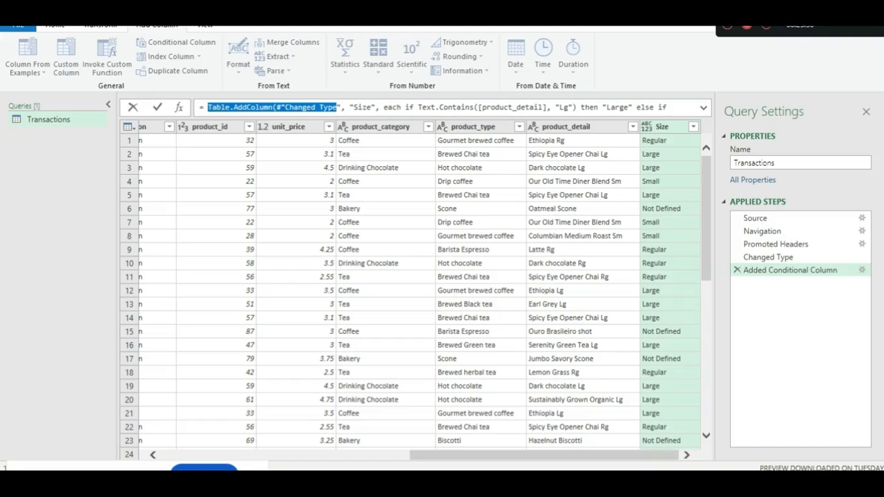
{"action": "left_click", "coordinate": [338, 108]}
{"action": "key", "text": "Escape"}
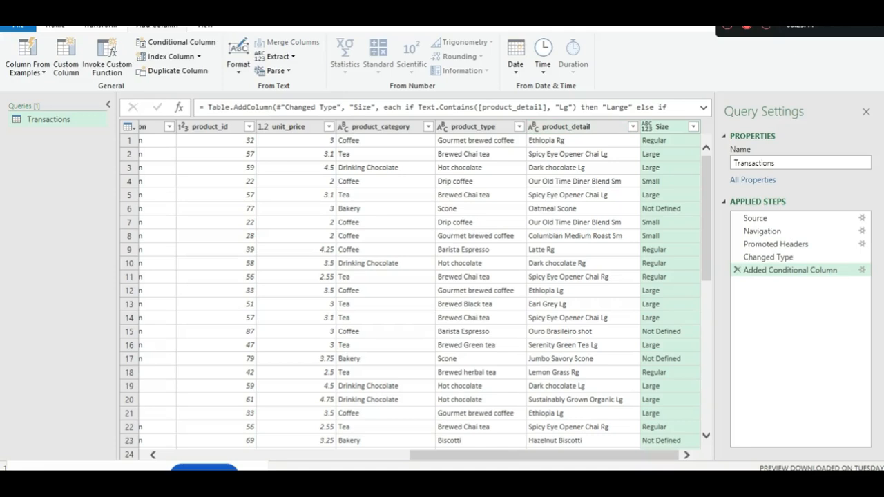
Replace "Rg" with an empty value throughout the product_detail column.
{"action": "left_click", "coordinate": [567, 127]}
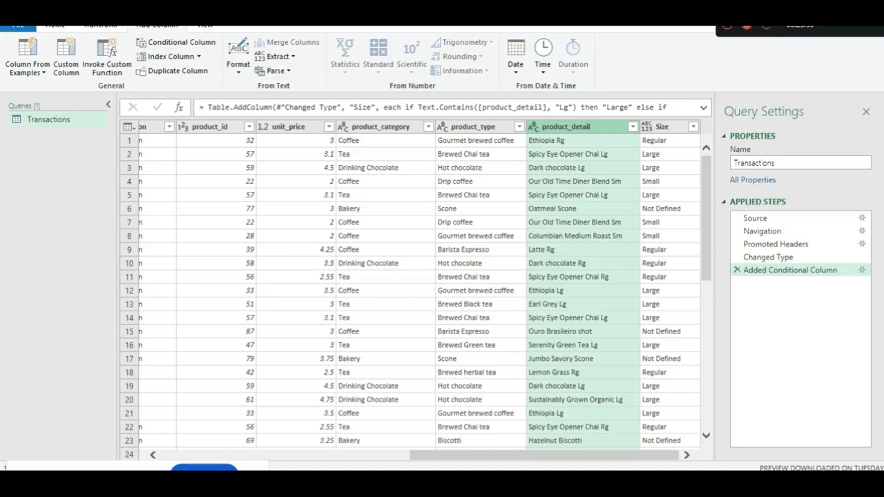
{"action": "left_click", "coordinate": [101, 27]}
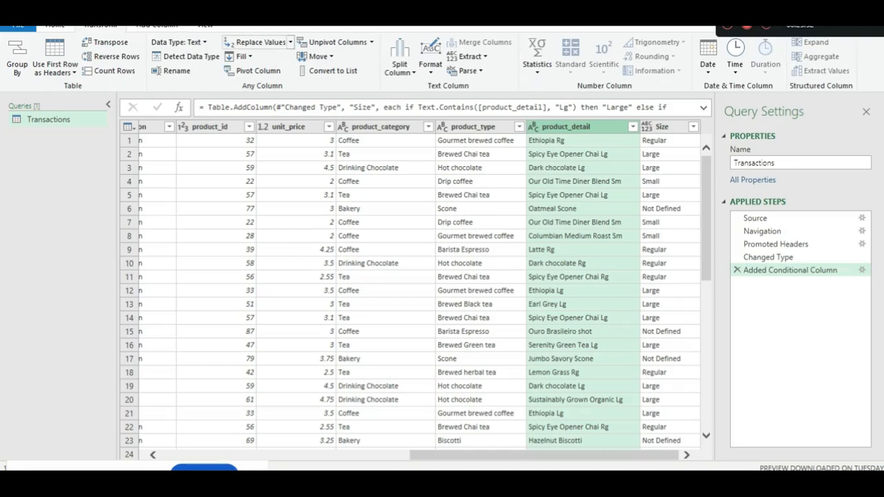
{"action": "left_click", "coordinate": [256, 42]}
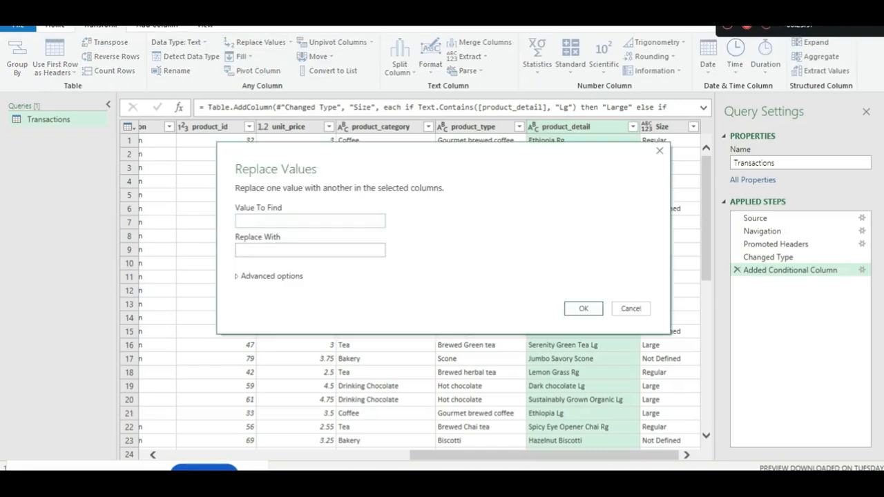
{"action": "type", "text": "Rg"}
{"action": "key", "text": "Return"}
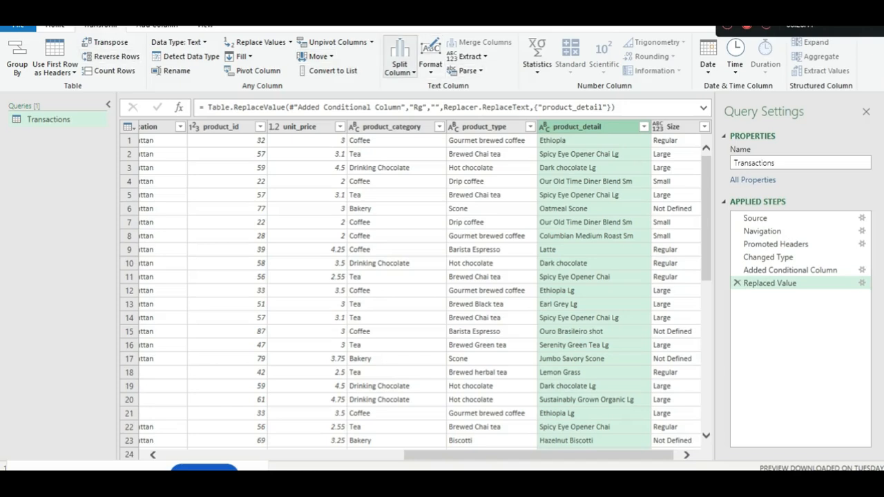
Replace "Lg" and then "Sm" with empty values in the product_detail column, as two separate replacements.
{"action": "left_click", "coordinate": [254, 42]}
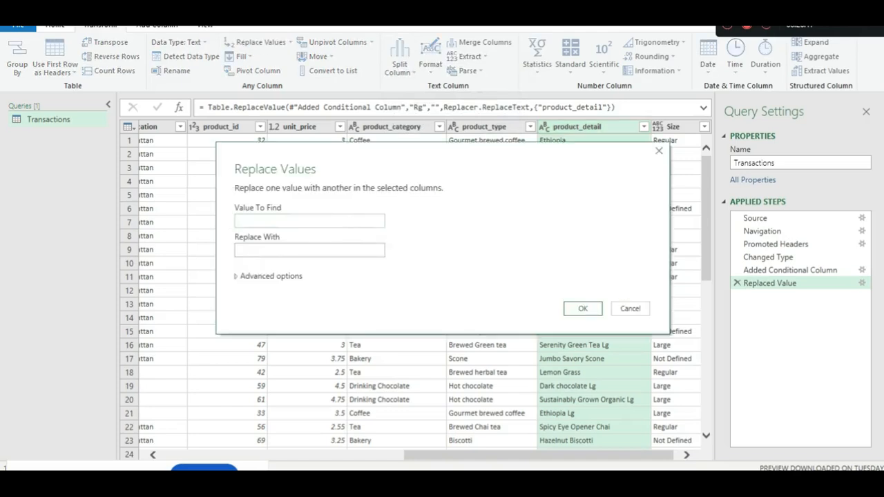
{"action": "type", "text": "Lg"}
{"action": "key", "text": "Return"}
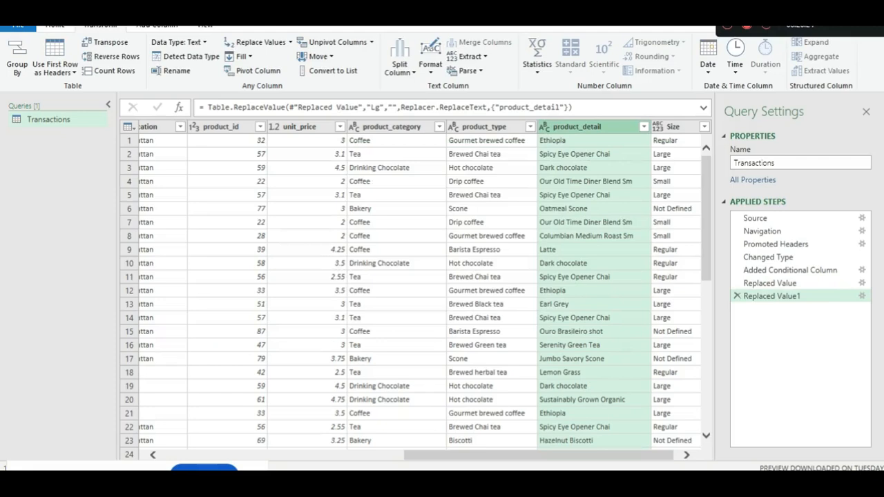
{"action": "left_click", "coordinate": [260, 42]}
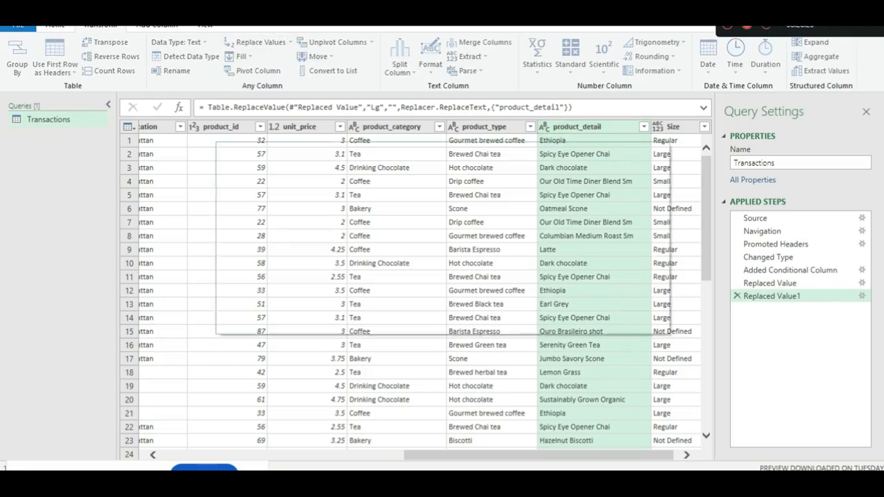
{"action": "type", "text": "Sm"}
{"action": "key", "text": "Return"}
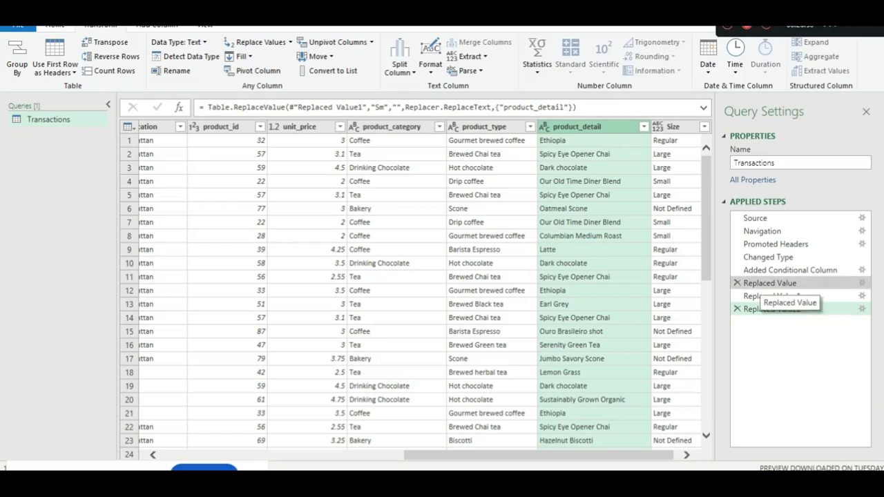
Review the three replacement steps and rename the one for "Sm" as "Replaced Sm with Blank values".
{"action": "left_click", "coordinate": [767, 284]}
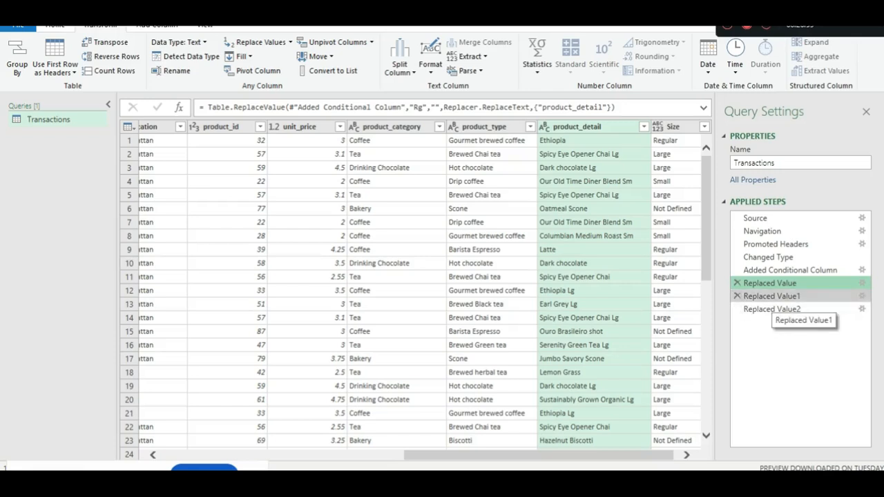
{"action": "left_click", "coordinate": [772, 297]}
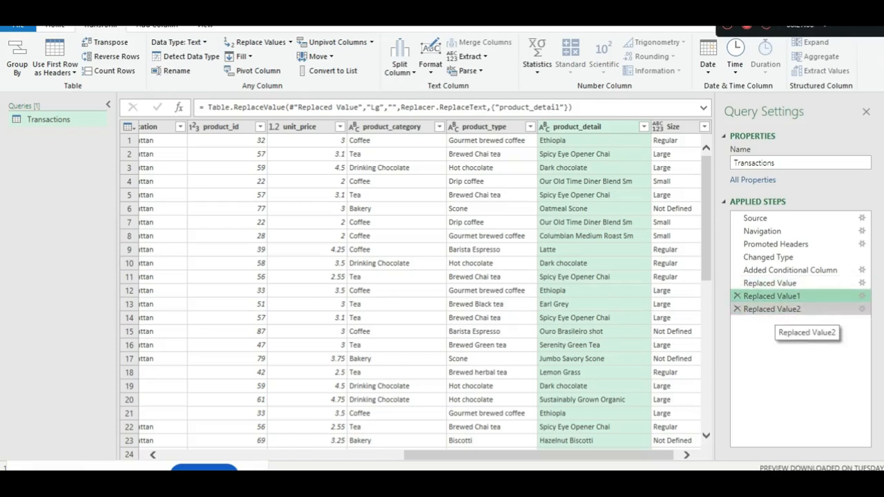
{"action": "left_click", "coordinate": [774, 309]}
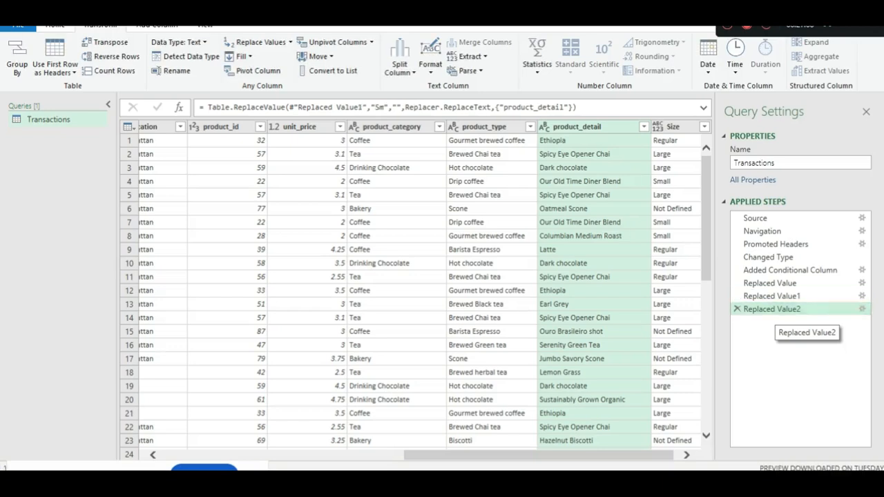
{"action": "right_click", "coordinate": [772, 309]}
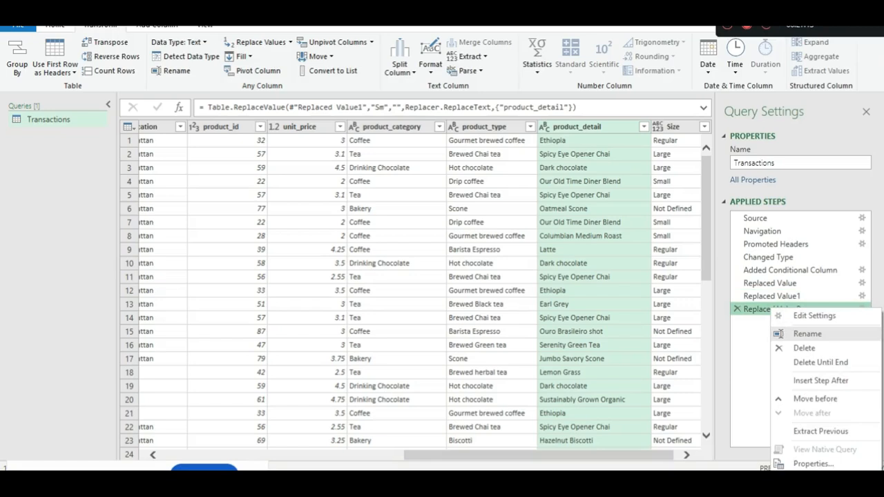
{"action": "left_click", "coordinate": [807, 333]}
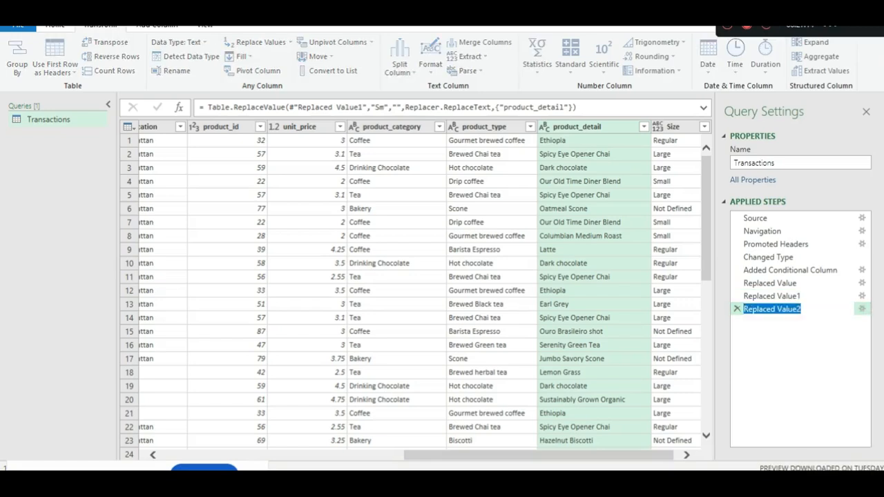
{"action": "left_click", "coordinate": [801, 310]}
{"action": "key", "text": "shift+Left"}
{"action": "key", "text": "shift+Left"}
{"action": "key", "text": "shift+Left"}
{"action": "key", "text": "shift+Left"}
{"action": "key", "text": "shift+Left"}
{"action": "key", "text": "shift+Left"}
{"action": "type", "text": "Sm with Blank"}
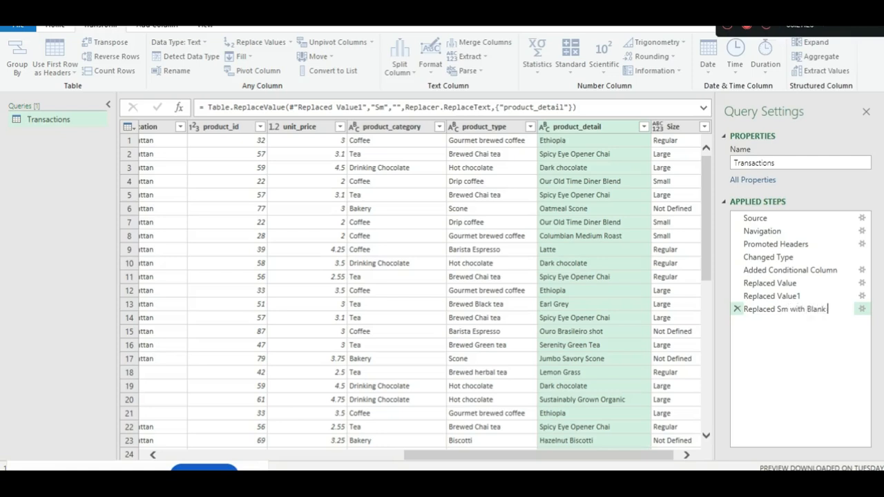
{"action": "type", "text": " values"}
{"action": "key", "text": "Return"}
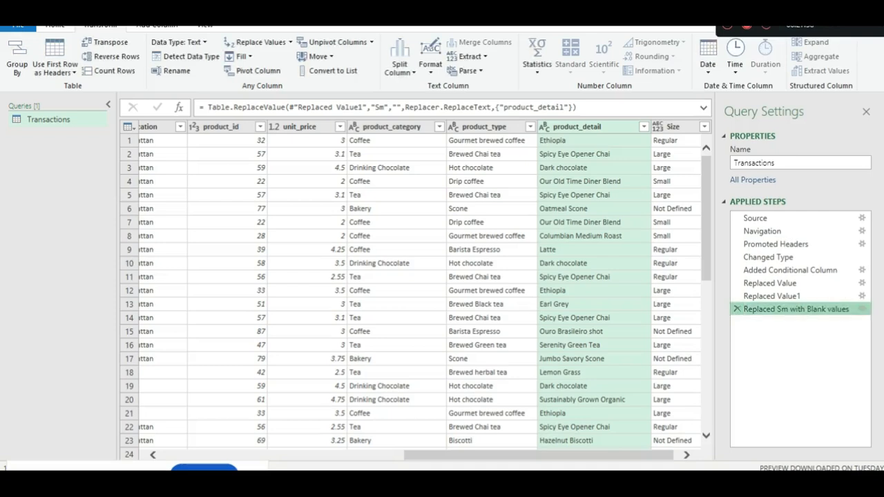
Compare the two unrenamed replacement steps and rename the one for "Lg" as "Replaced Lg with blank values".
{"action": "left_click", "coordinate": [770, 284]}
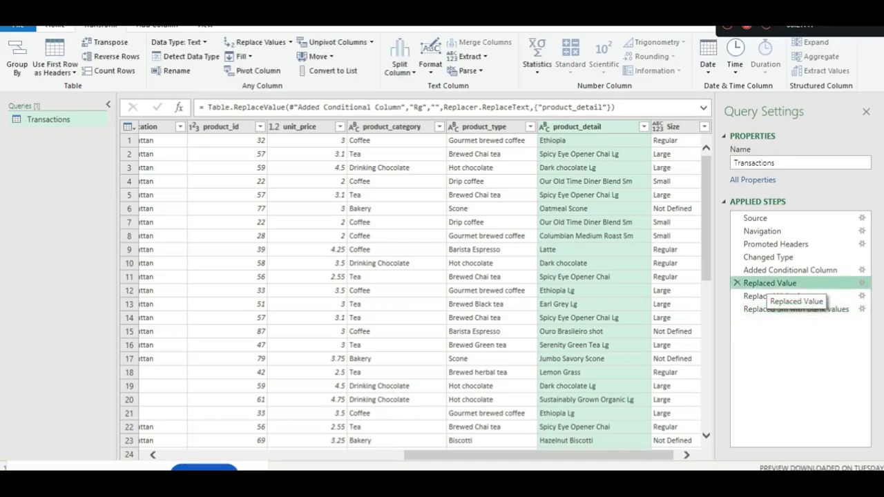
{"action": "left_click", "coordinate": [774, 295]}
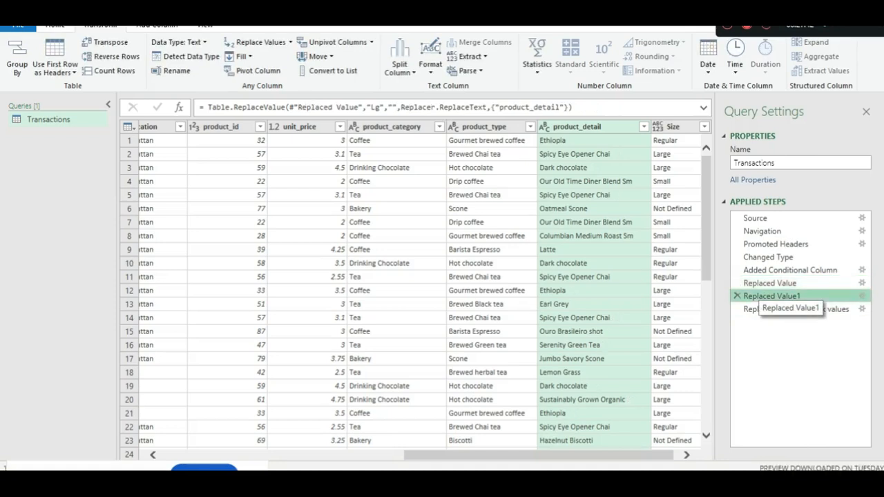
{"action": "left_click", "coordinate": [770, 285]}
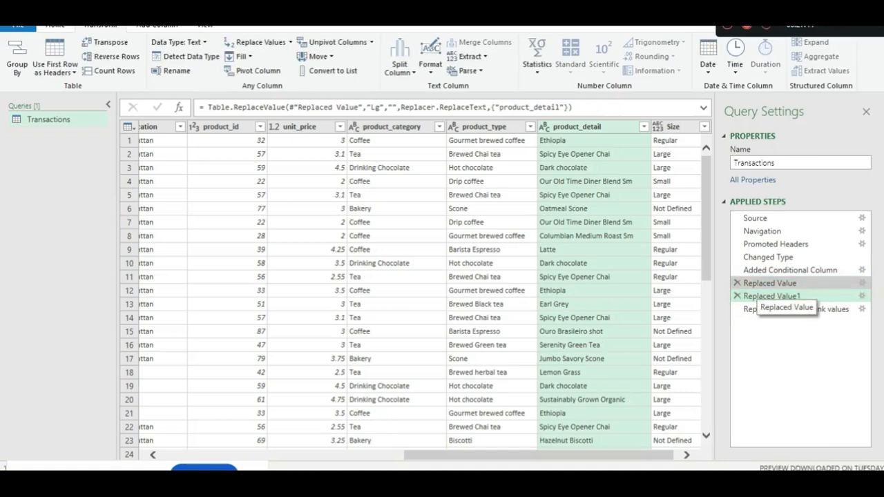
{"action": "left_click", "coordinate": [773, 296]}
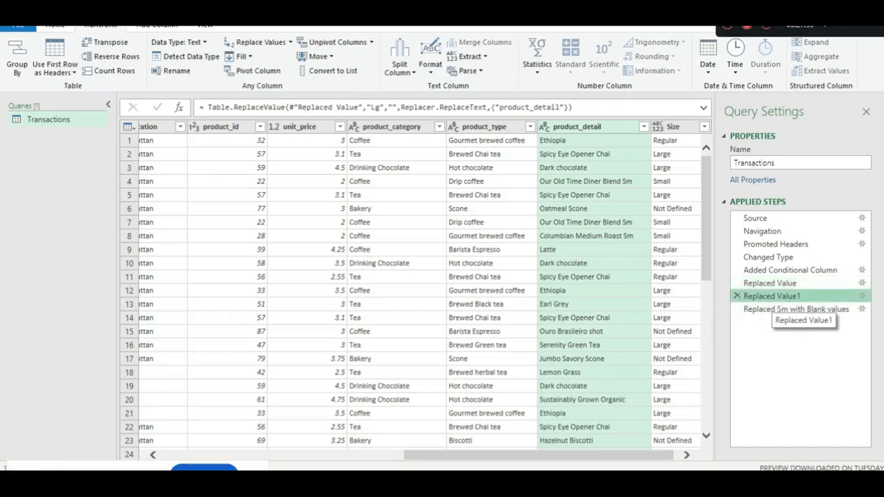
{"action": "right_click", "coordinate": [772, 296]}
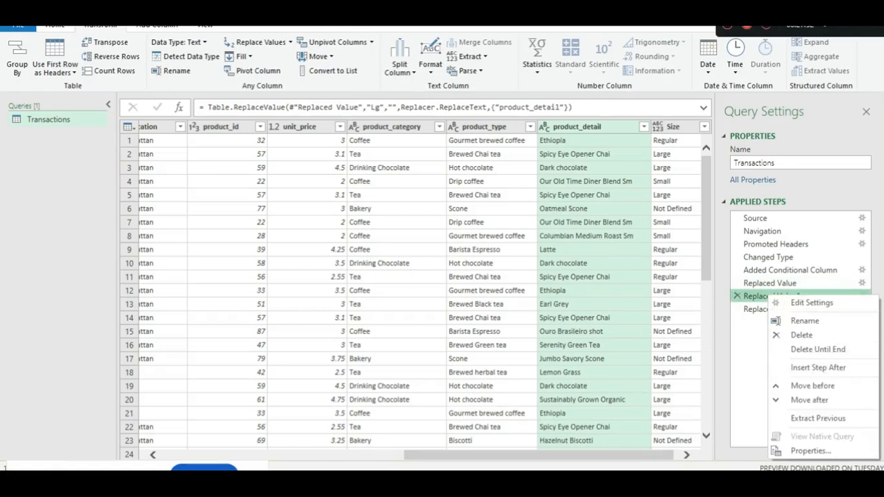
{"action": "left_click", "coordinate": [798, 318]}
{"action": "left_click", "coordinate": [800, 297]}
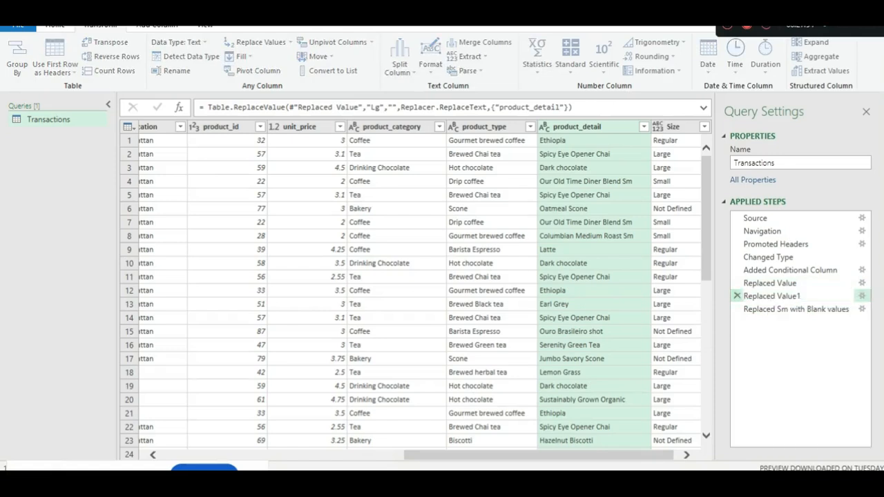
{"action": "left_click_drag", "start_coordinate": [801, 296], "coordinate": [742, 296]}
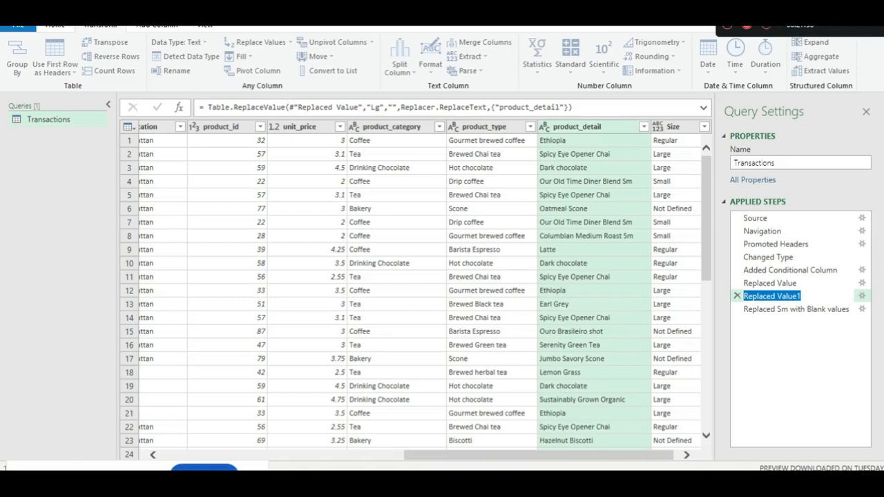
{"action": "key", "text": "End"}
{"action": "key", "text": "BackSpace"}
{"action": "key", "text": "BackSpace"}
{"action": "key", "text": "BackSpace"}
{"action": "key", "text": "BackSpace"}
{"action": "key", "text": "BackSpace"}
{"action": "key", "text": "BackSpace"}
{"action": "type", "text": "Lg with blank values"}
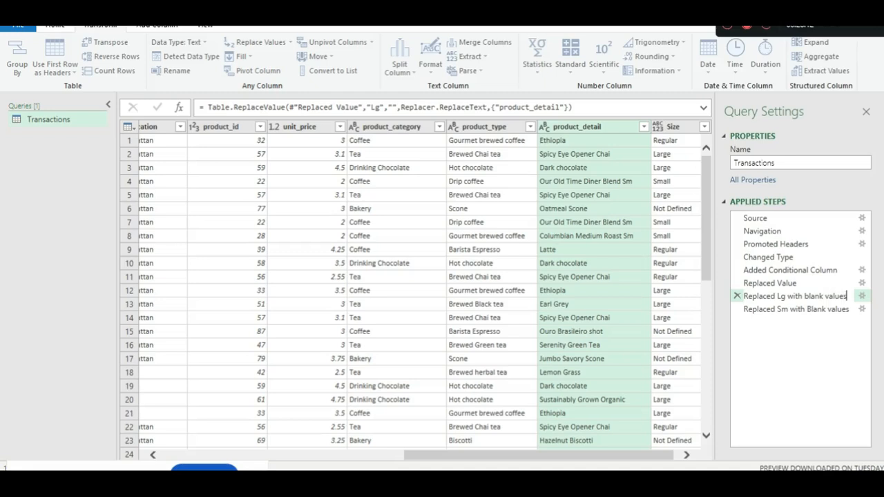
{"action": "key", "text": "Return"}
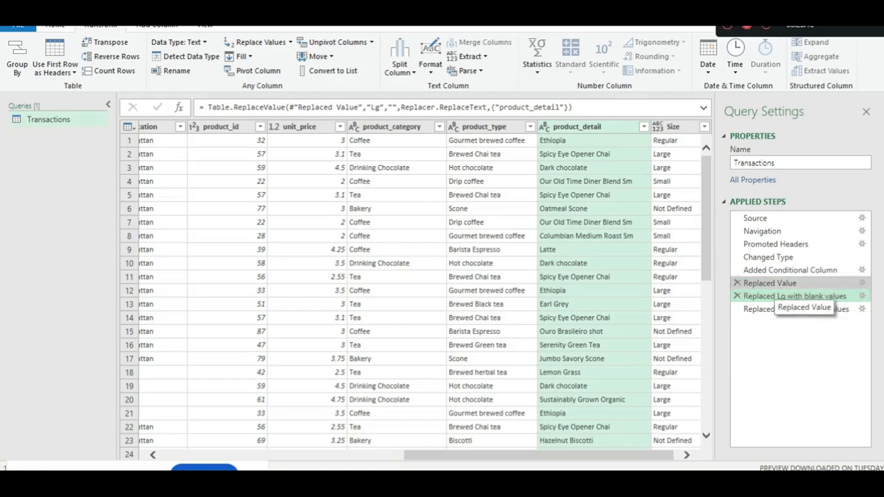
Rename the replacement step for "Rg" as "Replaced Rg with blank values".
{"action": "left_click", "coordinate": [772, 283]}
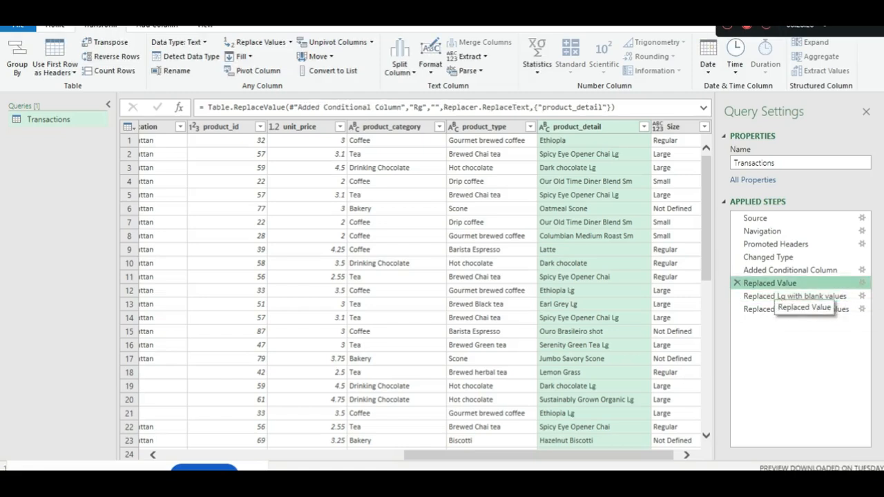
{"action": "right_click", "coordinate": [774, 283]}
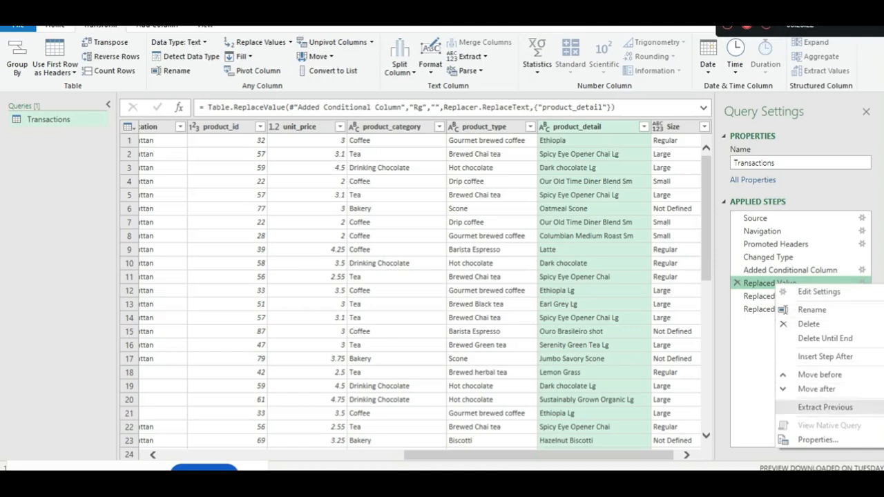
{"action": "left_click", "coordinate": [812, 309]}
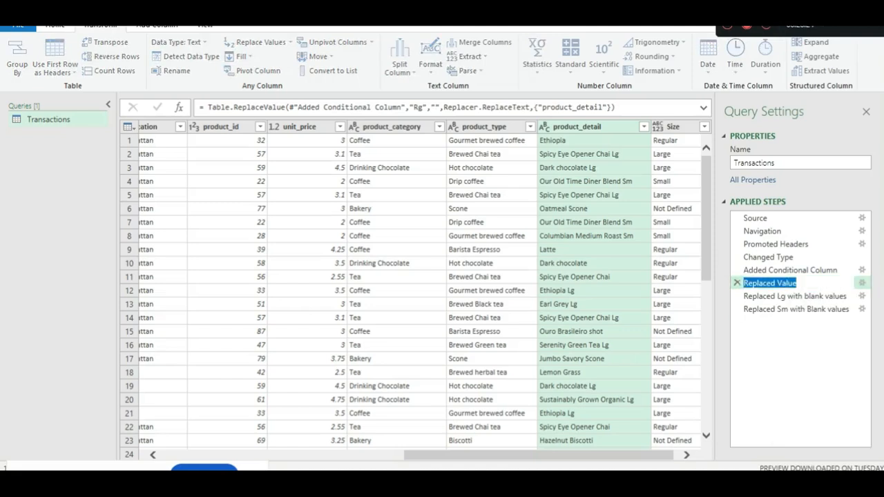
{"action": "left_click", "coordinate": [797, 283]}
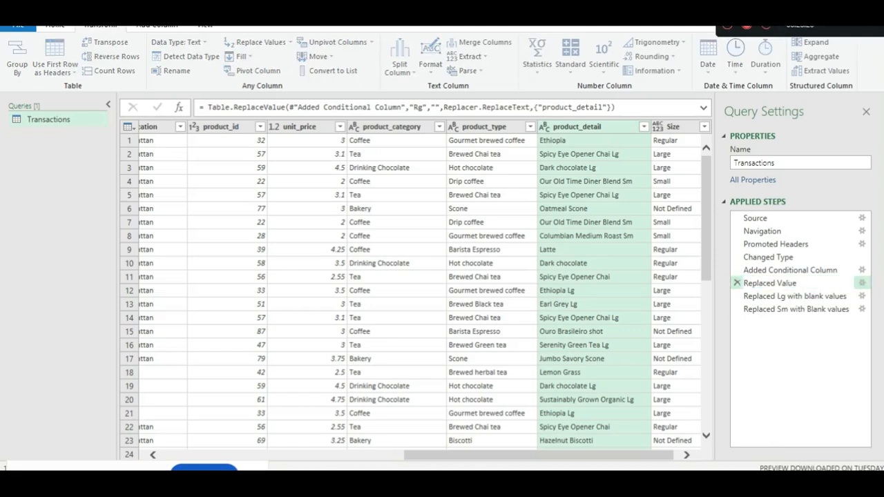
{"action": "key", "text": "BackSpace"}
{"action": "key", "text": "BackSpace"}
{"action": "key", "text": "BackSpace"}
{"action": "key", "text": "BackSpace"}
{"action": "key", "text": "BackSpace"}
{"action": "key", "text": "BackSpace"}
{"action": "type", "text": "Rg with blank values"}
{"action": "key", "text": "Return"}
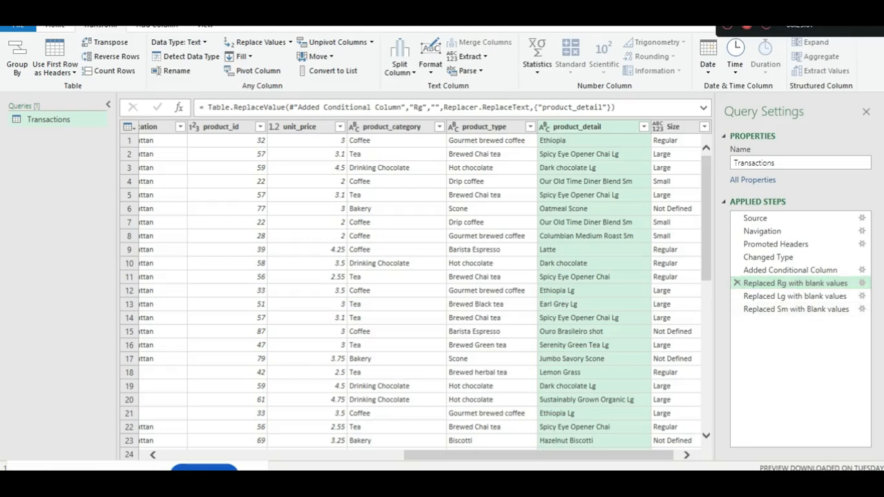
After the "Sm" replacement step, add a text length column for product_detail and place it between product_detail and Size.
{"action": "left_click", "coordinate": [795, 309]}
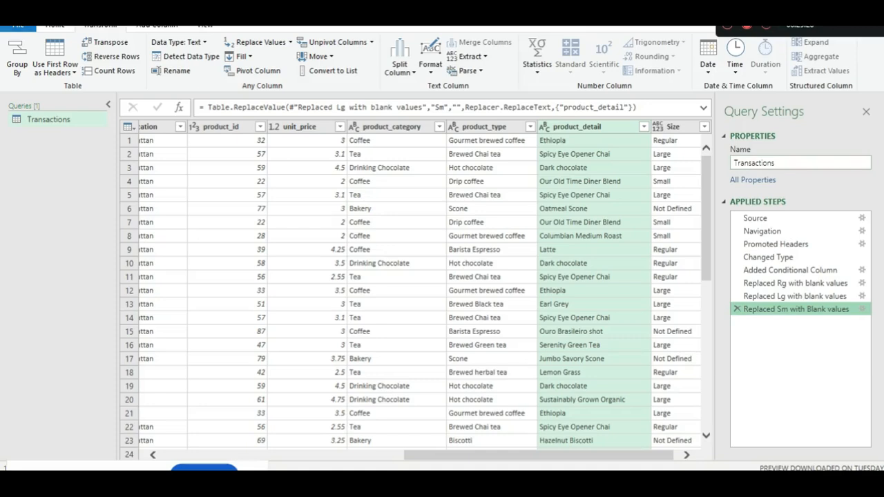
{"action": "left_click", "coordinate": [157, 26]}
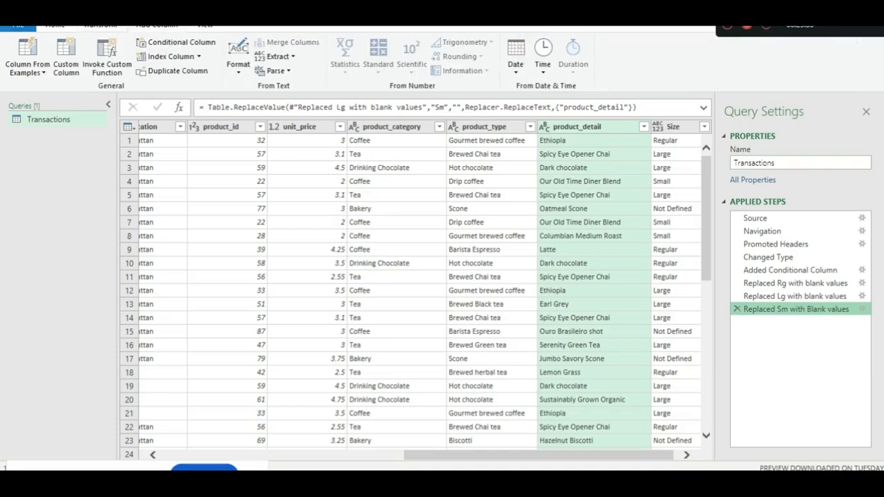
{"action": "left_click", "coordinate": [279, 56]}
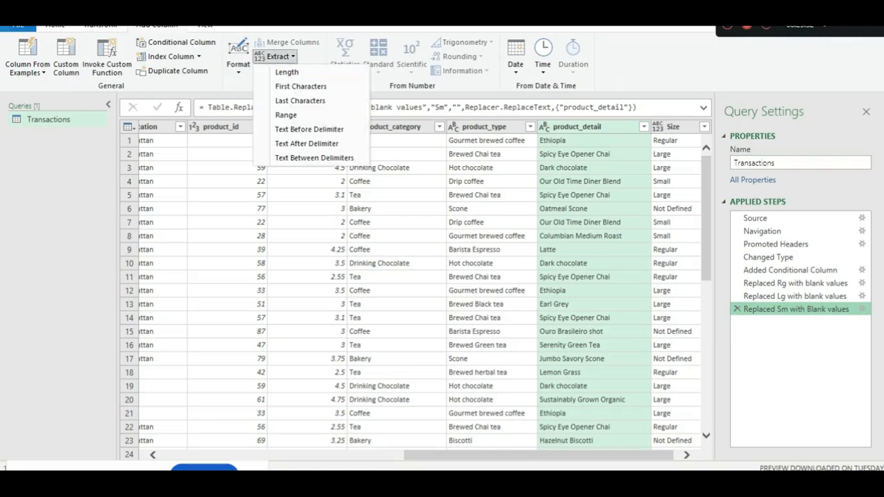
{"action": "left_click", "coordinate": [287, 72]}
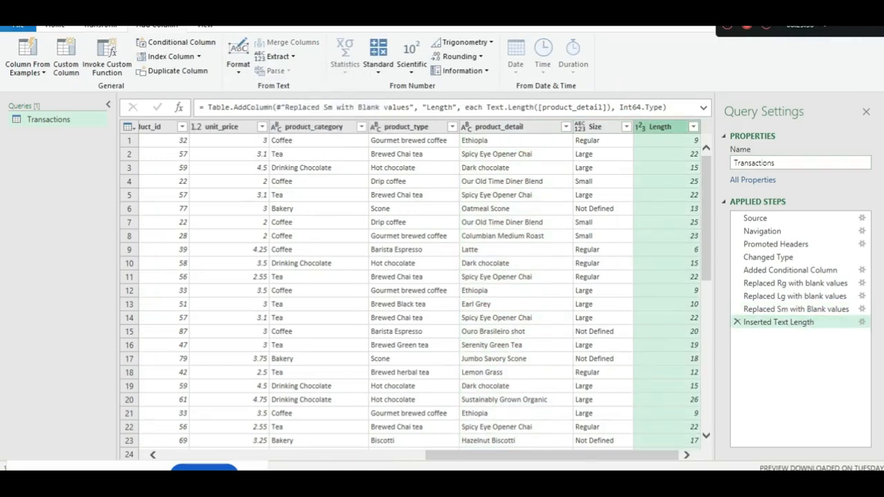
{"action": "mouse_move", "coordinate": [660, 126]}
{"action": "left_mouse_down"}
{"action": "mouse_move", "coordinate": [668, 128]}
{"action": "mouse_move", "coordinate": [622, 128]}
{"action": "left_mouse_up"}
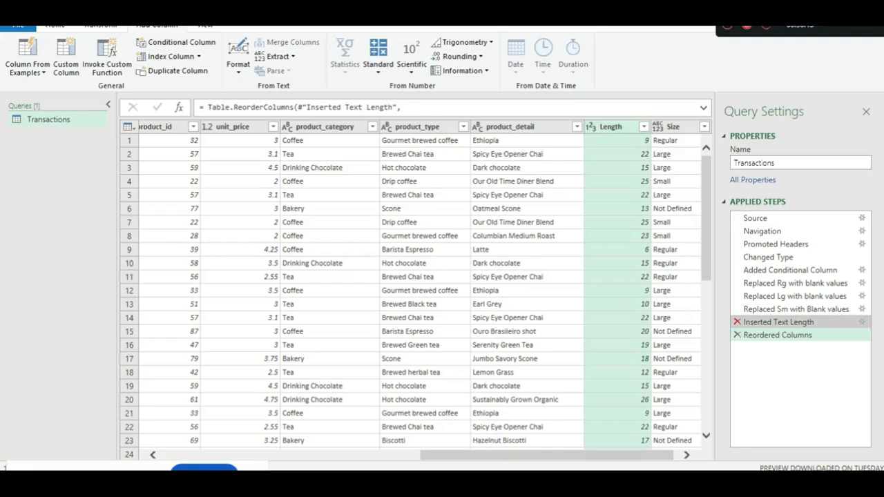
Delete the applied steps that inserted the text length column and reordered the columns.
{"action": "left_click", "coordinate": [738, 322]}
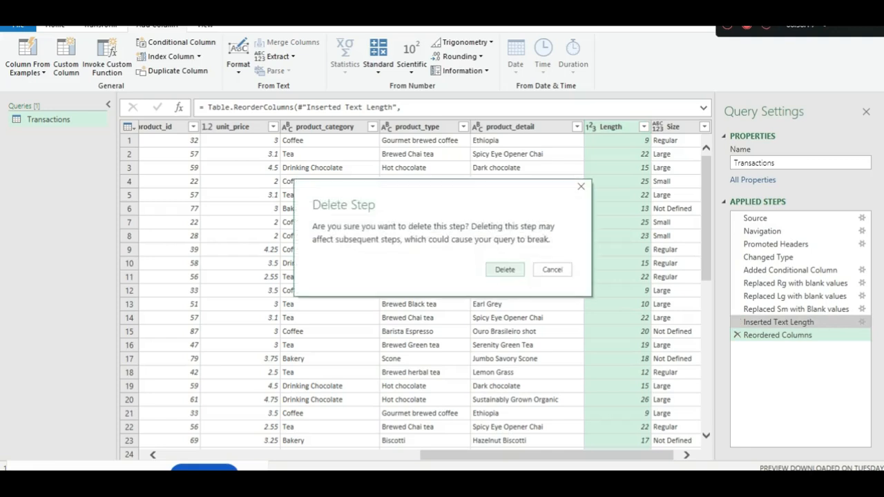
{"action": "left_click", "coordinate": [505, 270]}
{"action": "left_click", "coordinate": [737, 322]}
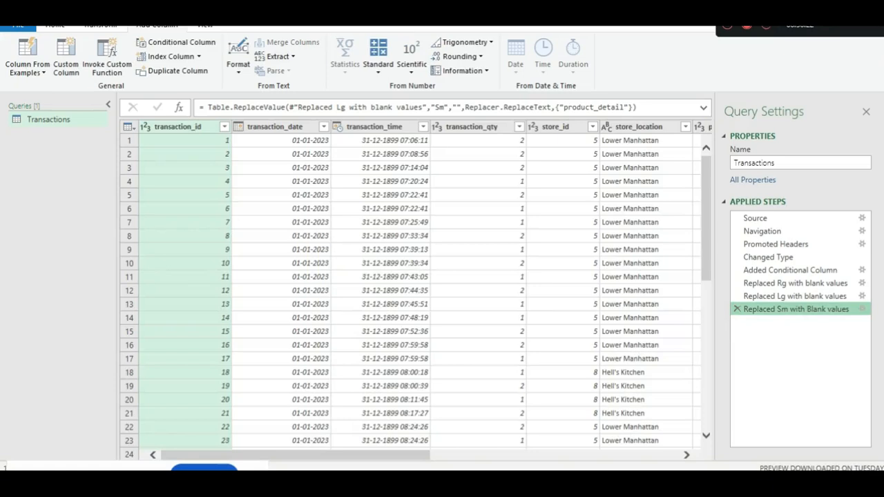
Trim leading and trailing spaces from the product_detail column in place.
{"action": "scroll", "coordinate": [414, 290], "scroll_direction": "right", "scroll_amount": 10}
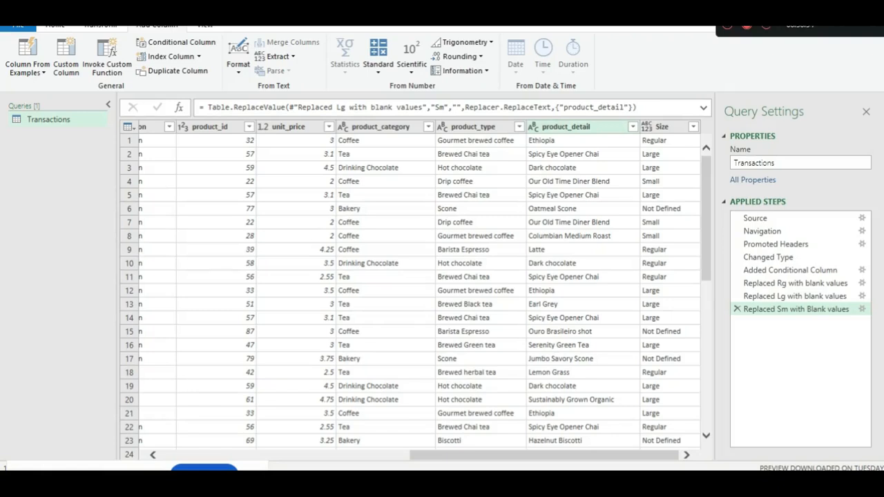
{"action": "left_click", "coordinate": [567, 127]}
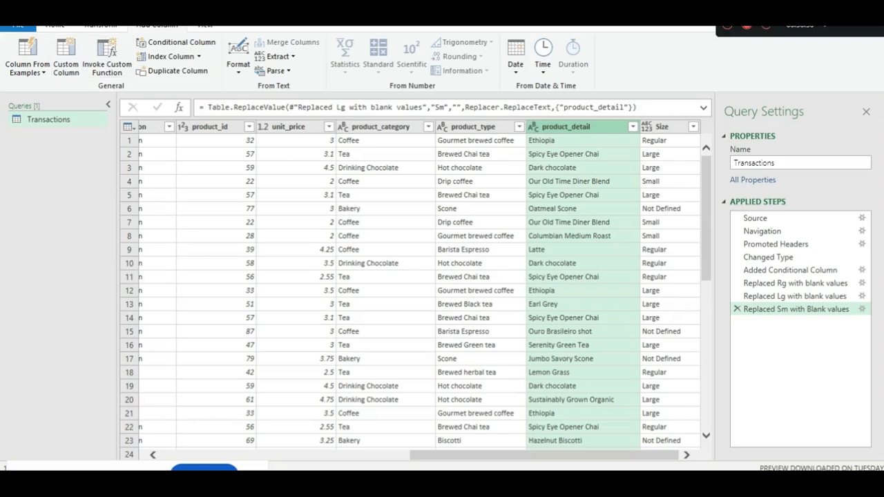
{"action": "left_click", "coordinate": [101, 26]}
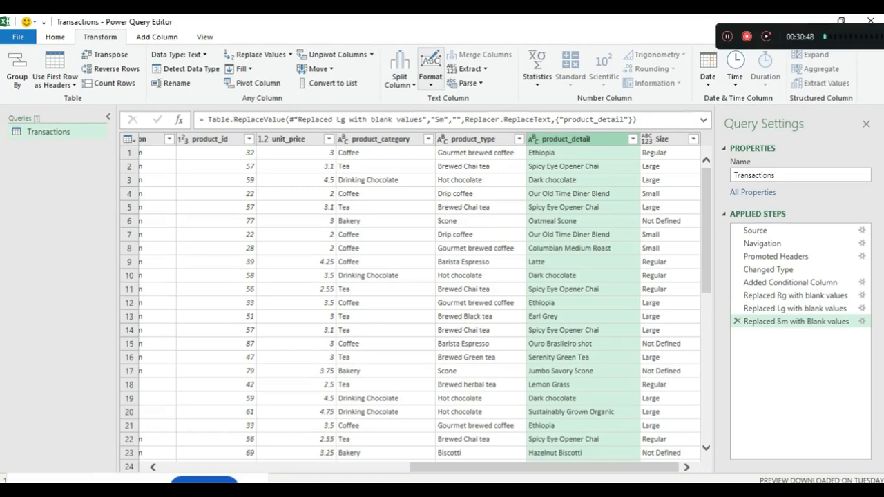
{"action": "left_click", "coordinate": [431, 71]}
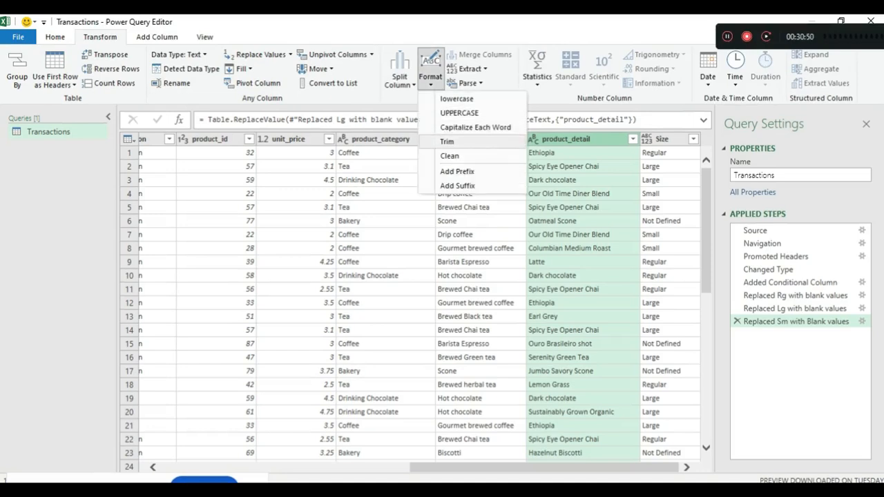
{"action": "left_click", "coordinate": [447, 141]}
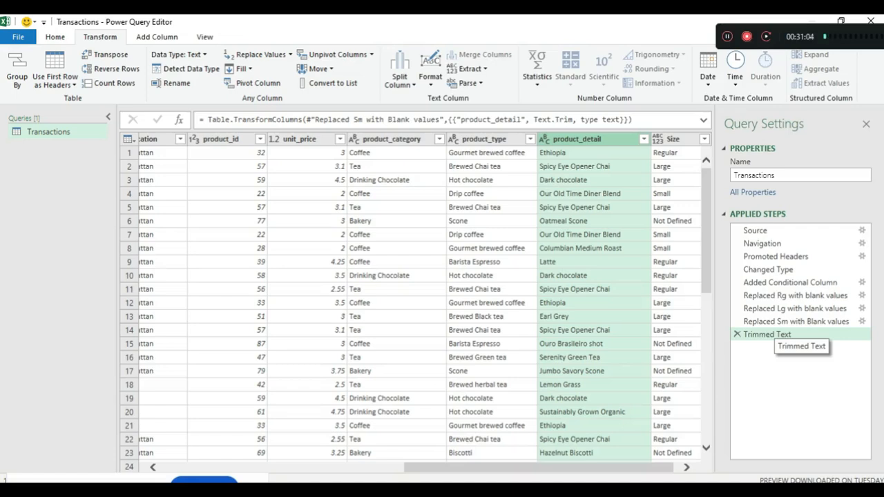
Rename the trim step as "Trimmed Text blank values in product_detail".
{"action": "right_click", "coordinate": [777, 334]}
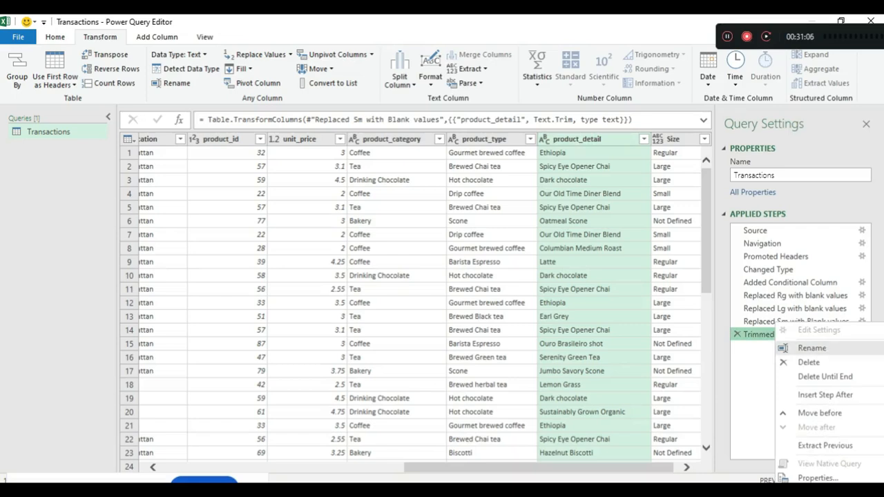
{"action": "left_click", "coordinate": [811, 349]}
{"action": "key", "text": "Return"}
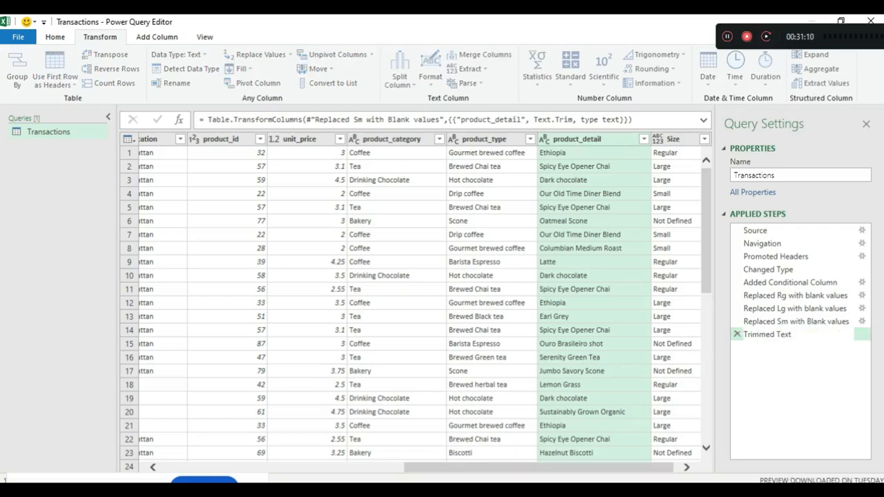
{"action": "type", "text": "with"}
{"action": "key", "text": "BackSpace"}
{"action": "key", "text": "BackSpace"}
{"action": "key", "text": "BackSpace"}
{"action": "key", "text": "BackSpace"}
{"action": "key", "text": "BackSpace"}
{"action": "type", "text": "blank values in prod"}
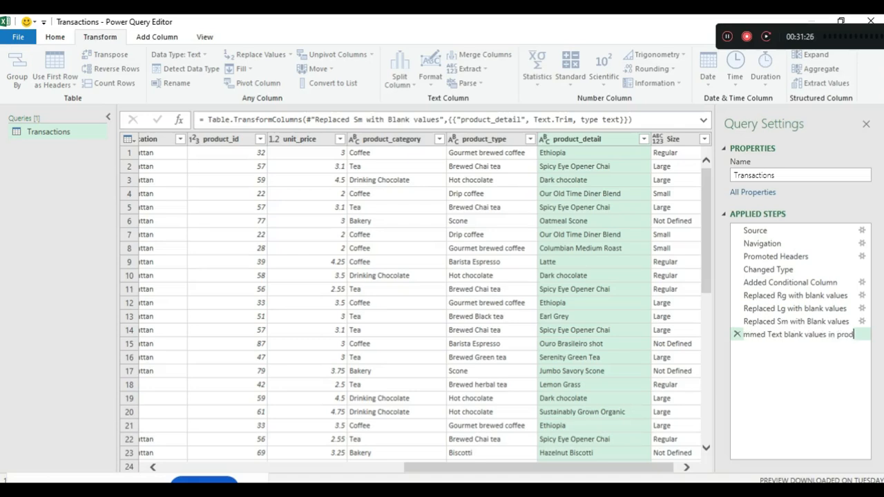
{"action": "type", "text": "uct_"}
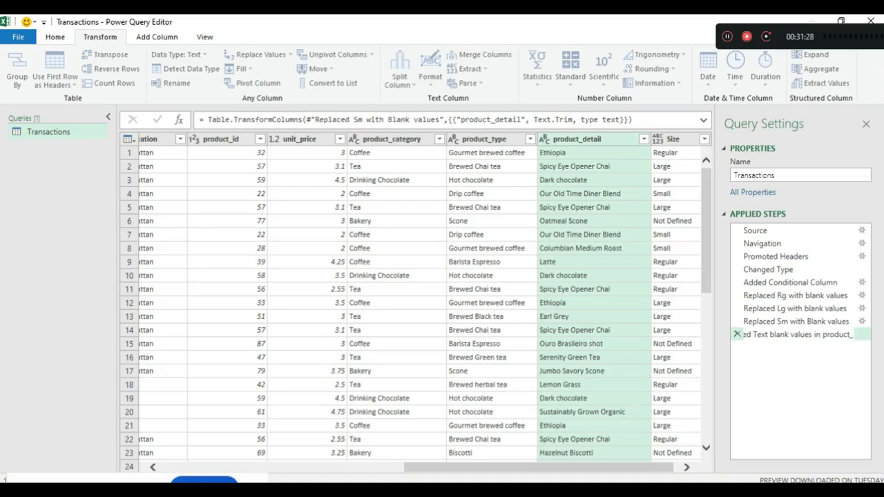
{"action": "type", "text": "detail"}
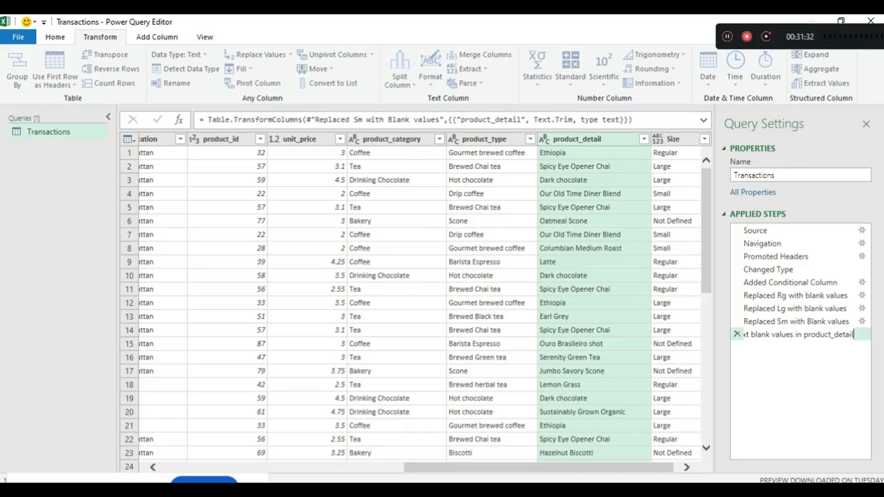
{"action": "key", "text": "Return"}
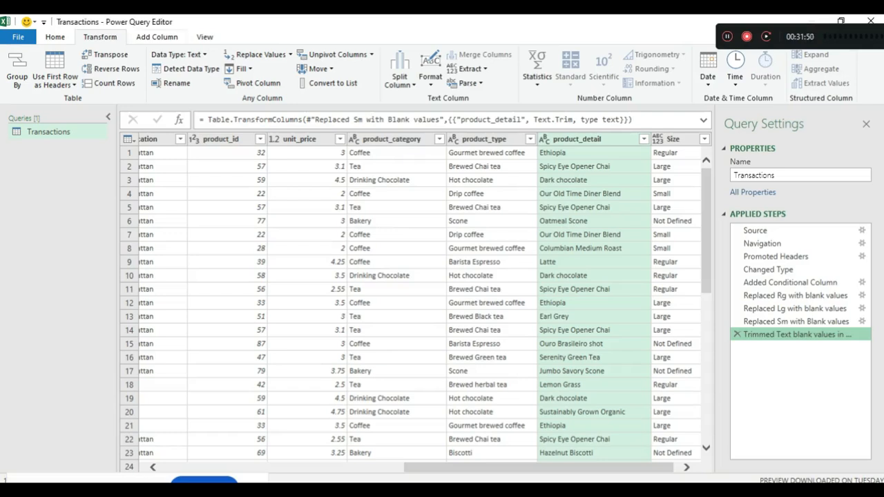
Insert a length column that counts the characters of the trimmed product_detail values.
{"action": "left_click", "coordinate": [157, 37]}
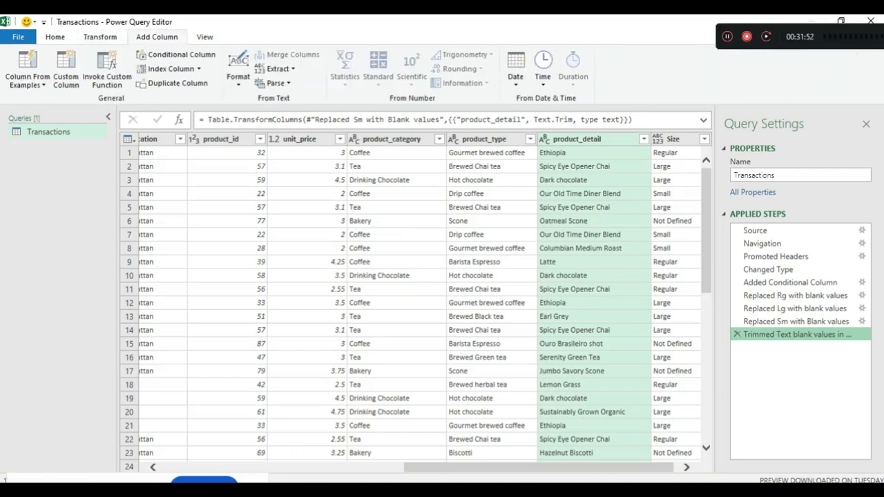
{"action": "left_click", "coordinate": [277, 68]}
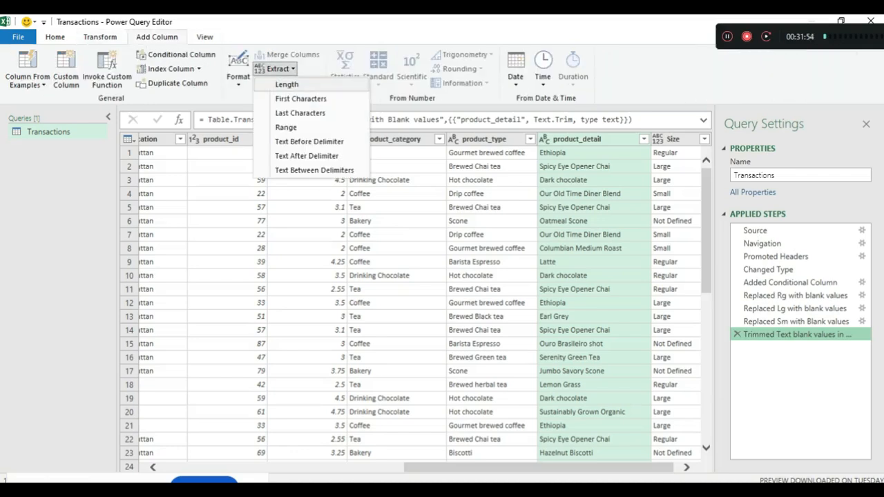
{"action": "left_click", "coordinate": [287, 84]}
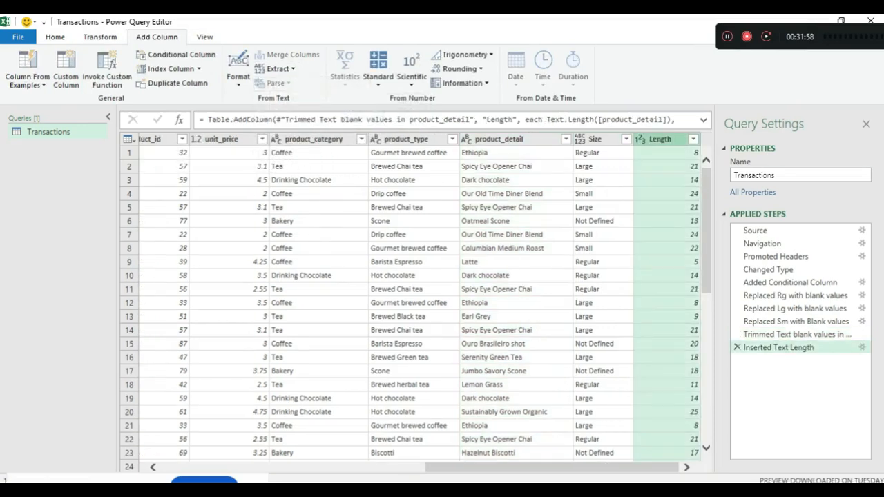
Move the Length column directly after product_detail, ahead of the Size column.
{"action": "left_click_drag", "start_coordinate": [660, 139], "coordinate": [587, 138]}
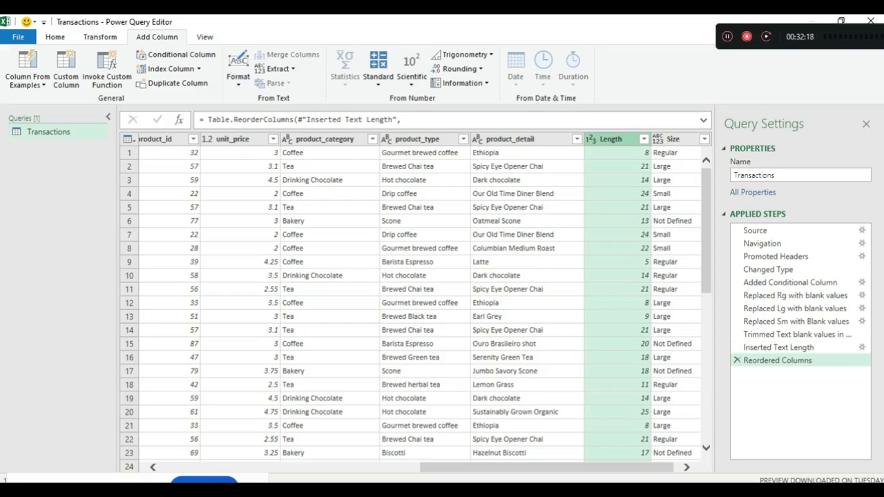
Start a custom column and name it Total_bill.
{"action": "left_click_drag", "start_coordinate": [547, 468], "coordinate": [384, 468]}
{"action": "left_click", "coordinate": [595, 139]}
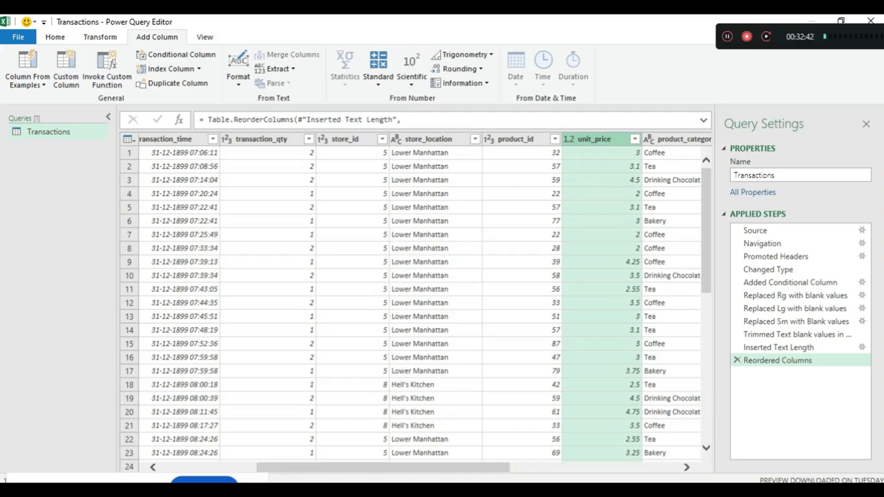
{"action": "left_click", "coordinate": [66, 70]}
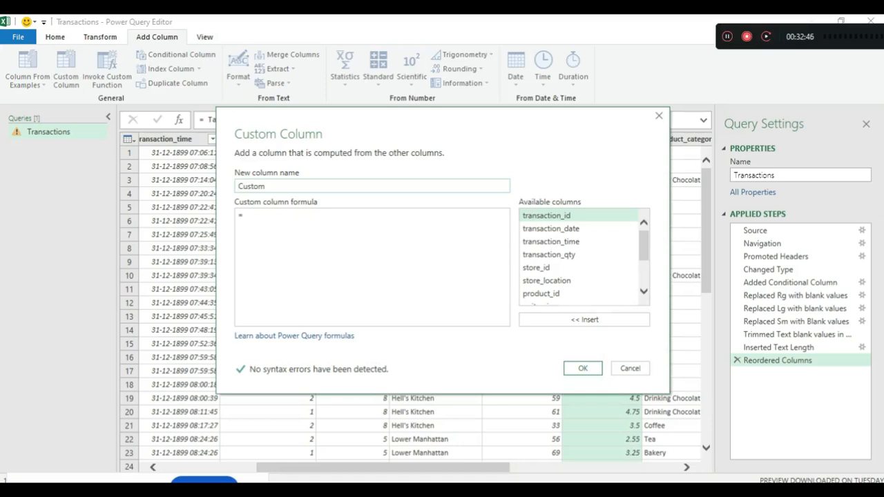
{"action": "key", "text": "ctrl+a"}
{"action": "type", "text": "Total_bill"}
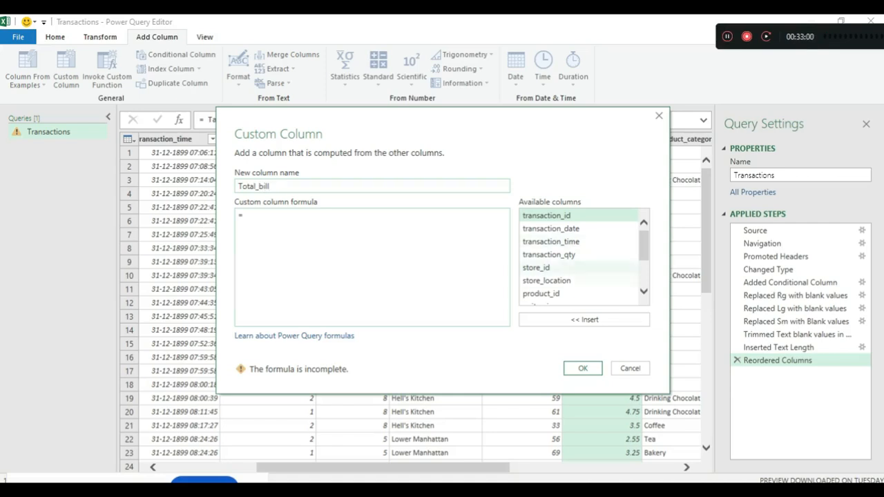
Define the Total_bill formula as [transaction_qty] *[unit_price] and create the column.
{"action": "left_click", "coordinate": [244, 216]}
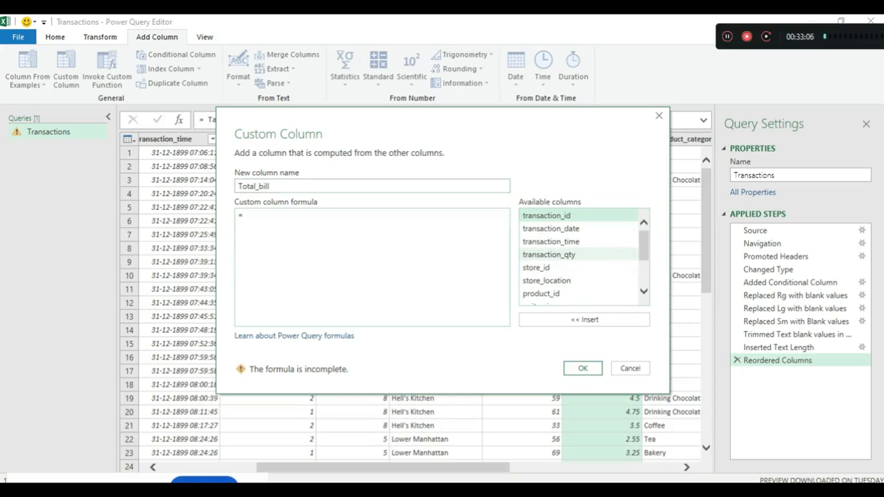
{"action": "left_click", "coordinate": [549, 254]}
{"action": "left_click", "coordinate": [584, 320]}
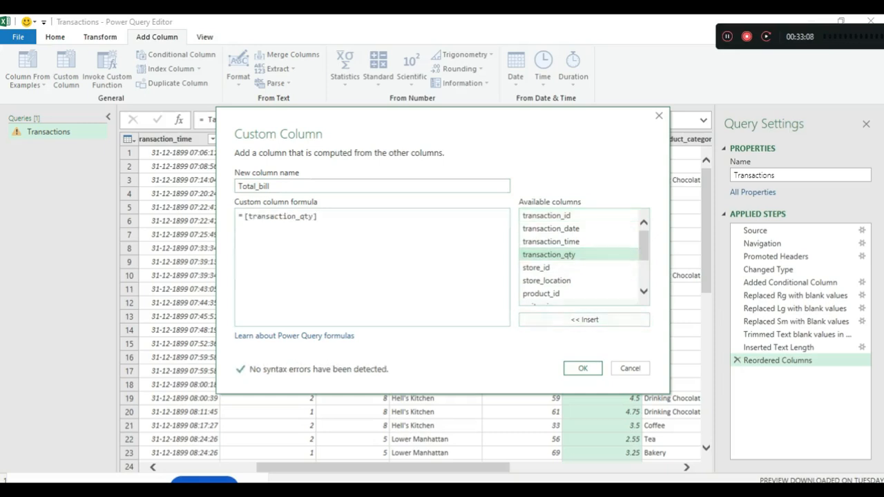
{"action": "type", "text": "*"}
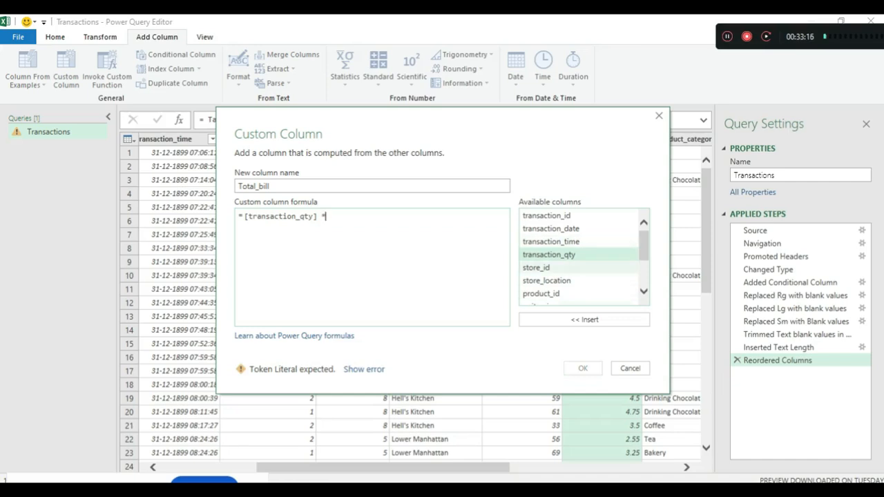
{"action": "scroll", "coordinate": [546, 253], "scroll_direction": "down", "scroll_amount": 1}
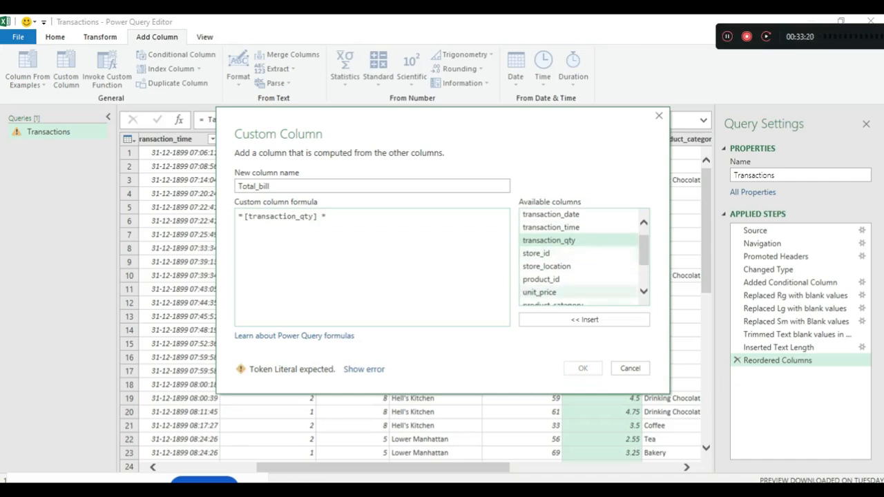
{"action": "left_click", "coordinate": [553, 292]}
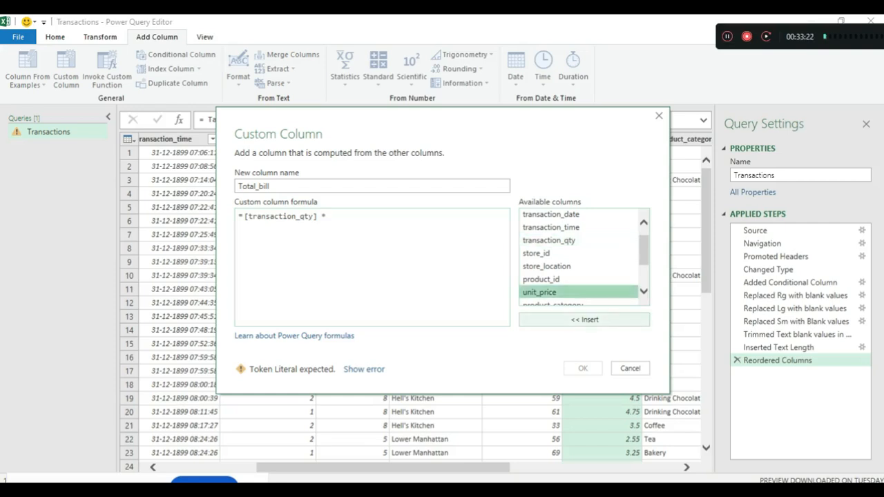
{"action": "left_click", "coordinate": [585, 320]}
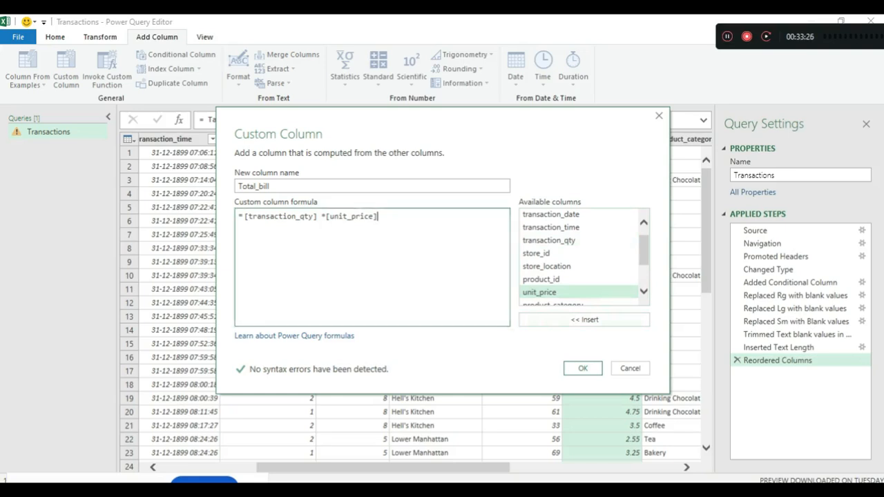
{"action": "left_click_drag", "start_coordinate": [379, 217], "coordinate": [249, 217]}
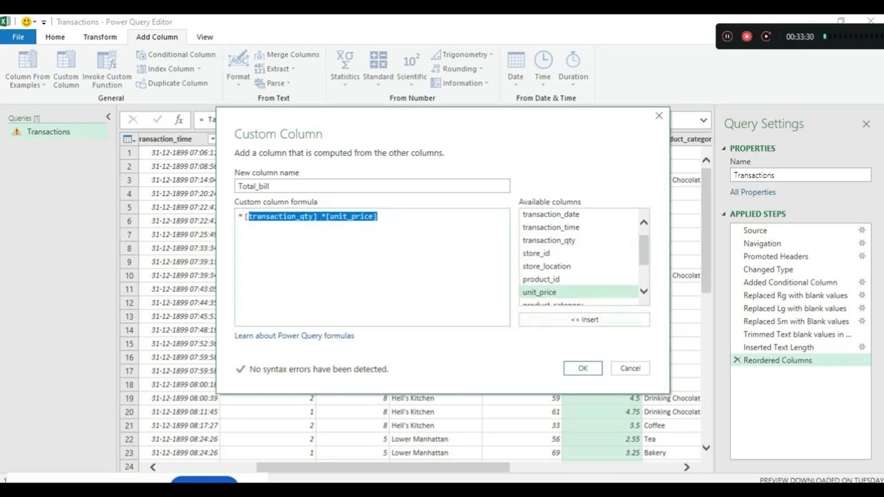
{"action": "left_click", "coordinate": [584, 368]}
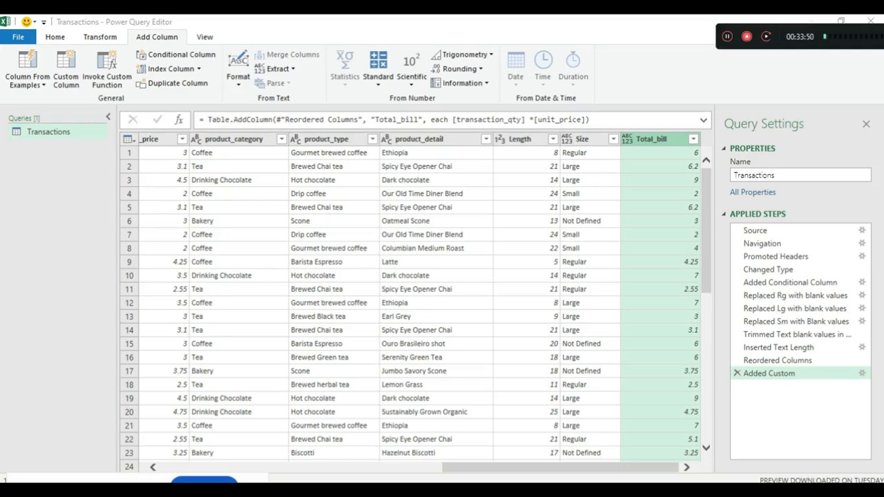
Add a new column that extracts the text after the space delimiter from transaction_time.
{"action": "left_click_drag", "start_coordinate": [560, 468], "coordinate": [278, 468]}
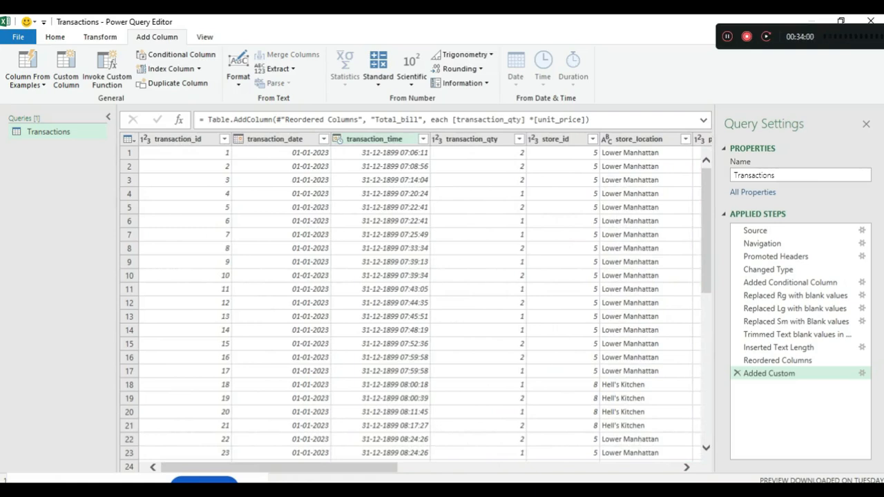
{"action": "left_click", "coordinate": [375, 139]}
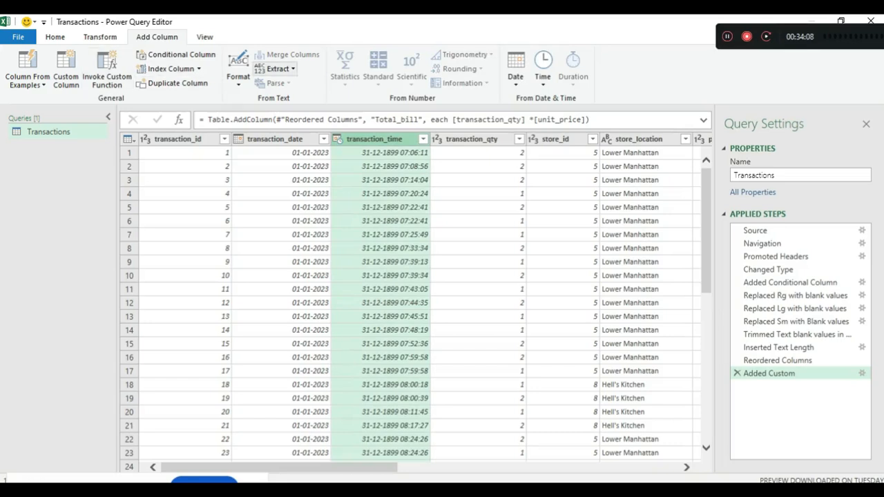
{"action": "left_click", "coordinate": [278, 69]}
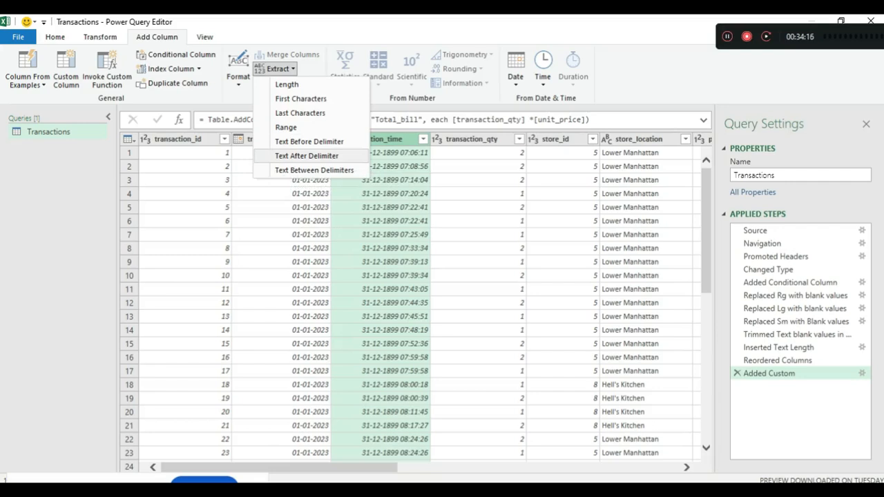
{"action": "left_click", "coordinate": [306, 156]}
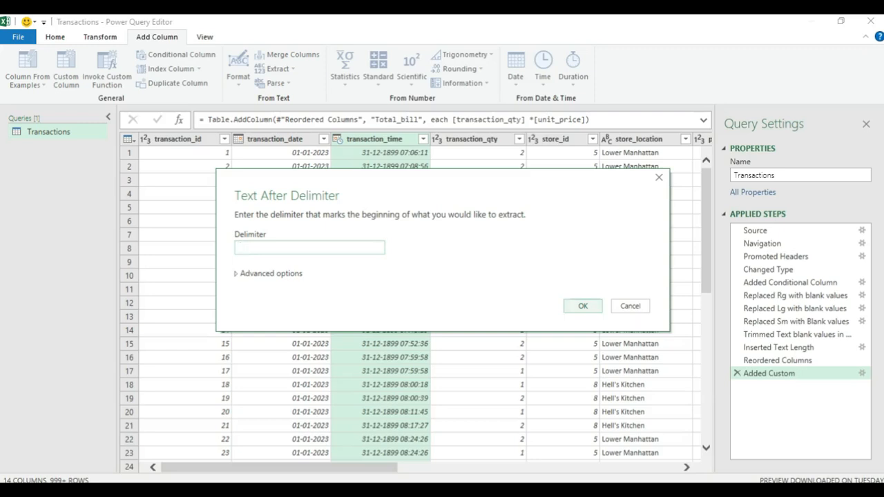
{"action": "left_click", "coordinate": [583, 306]}
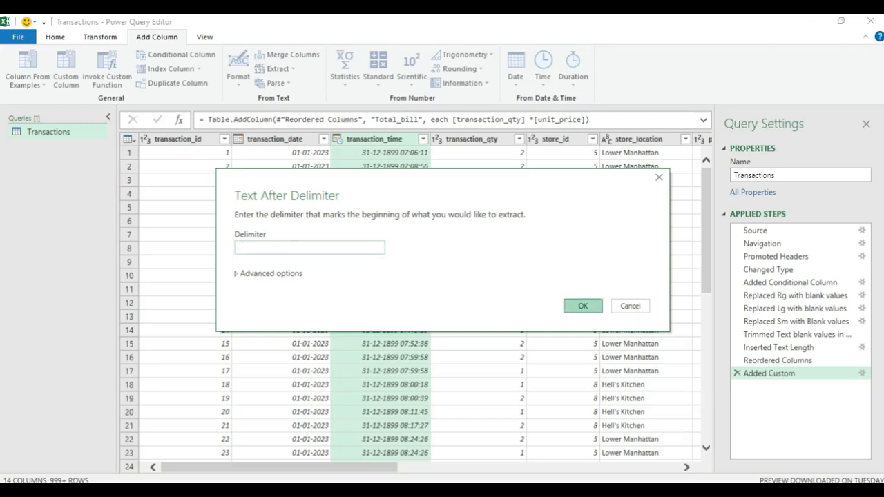
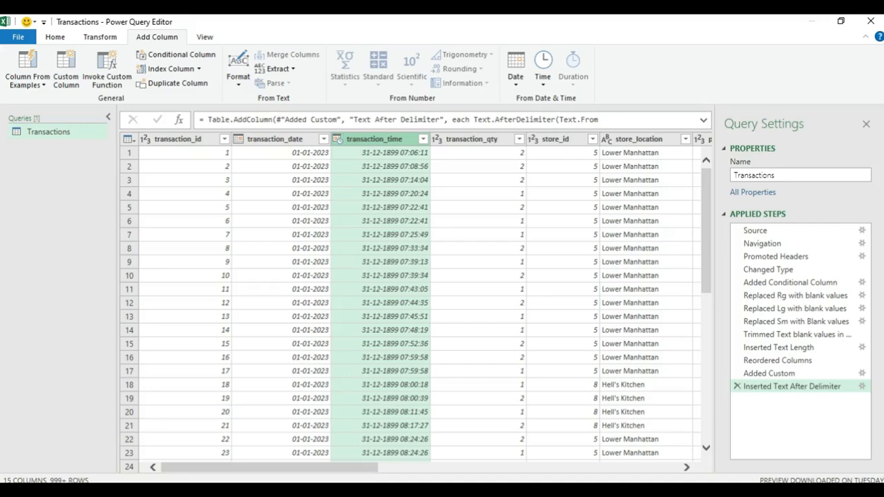
{"action": "mouse_move", "coordinate": [269, 467]}
{"action": "left_mouse_down"}
{"action": "mouse_move", "coordinate": [343, 468]}
{"action": "mouse_move", "coordinate": [268, 468]}
{"action": "left_mouse_up"}
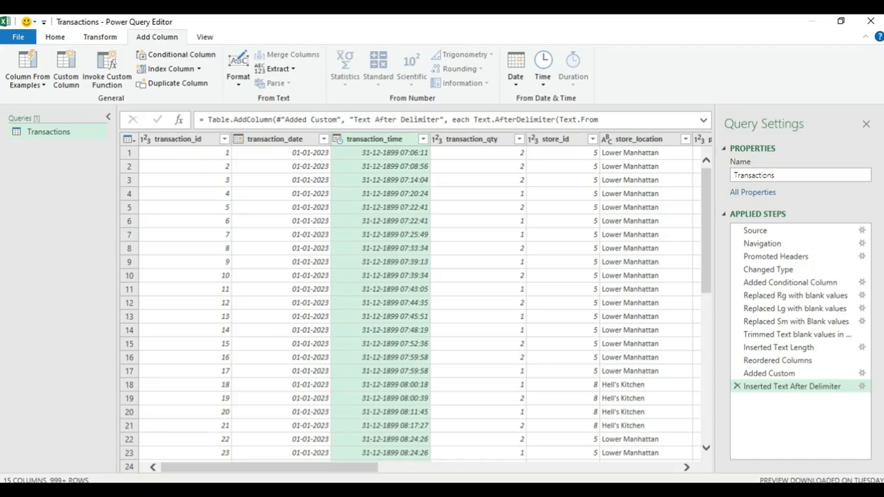
{"action": "scroll", "coordinate": [414, 304], "scroll_direction": "down", "scroll_amount": 4}
{"action": "scroll", "coordinate": [414, 304], "scroll_direction": "up", "scroll_amount": 4}
{"action": "mouse_move", "coordinate": [270, 468]}
{"action": "left_mouse_down"}
{"action": "mouse_move", "coordinate": [551, 467]}
{"action": "mouse_move", "coordinate": [270, 467]}
{"action": "left_mouse_up"}
{"action": "left_click", "coordinate": [381, 153]}
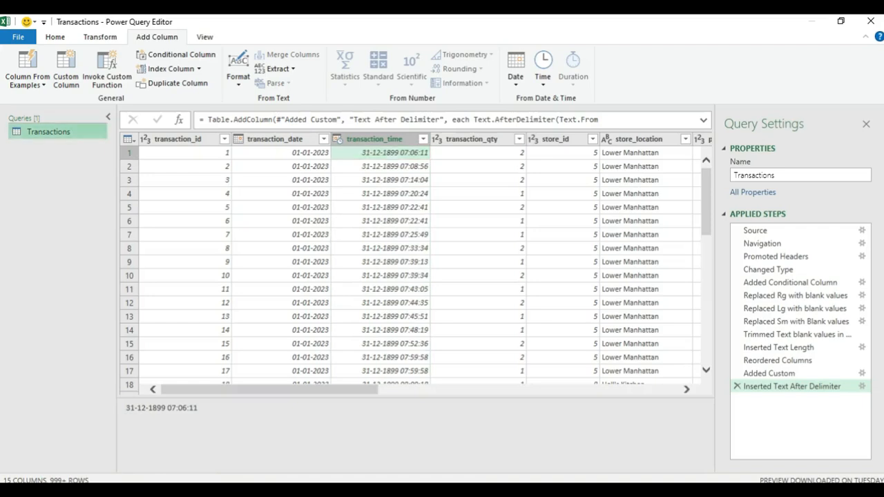
Replace the transaction_time values in place with the text after the space delimiter, keeping only the time part.
{"action": "left_click", "coordinate": [375, 140]}
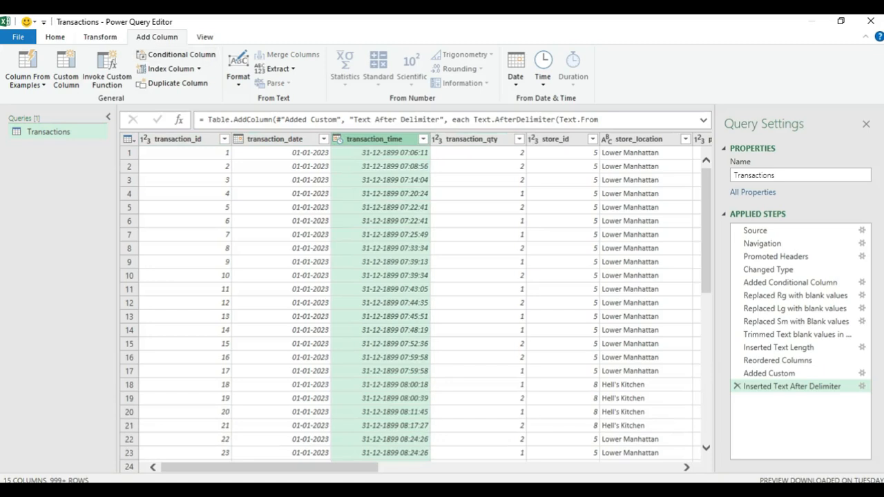
{"action": "left_click", "coordinate": [100, 37]}
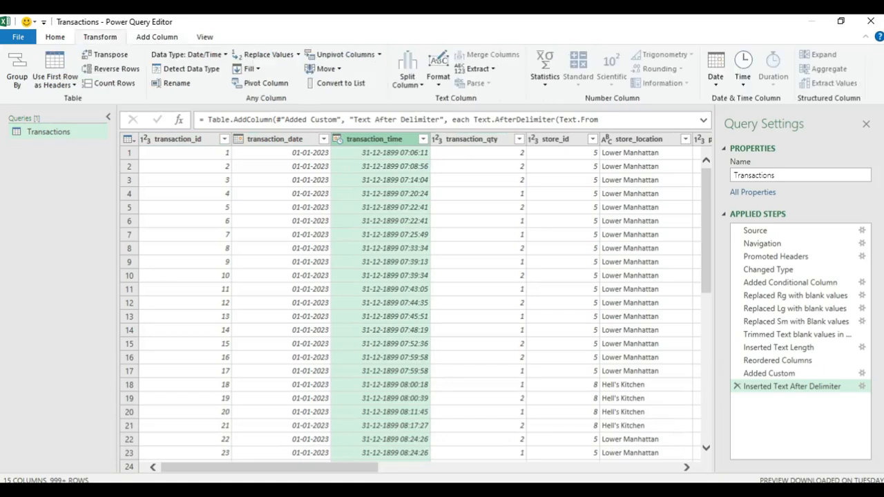
{"action": "left_click", "coordinate": [157, 37]}
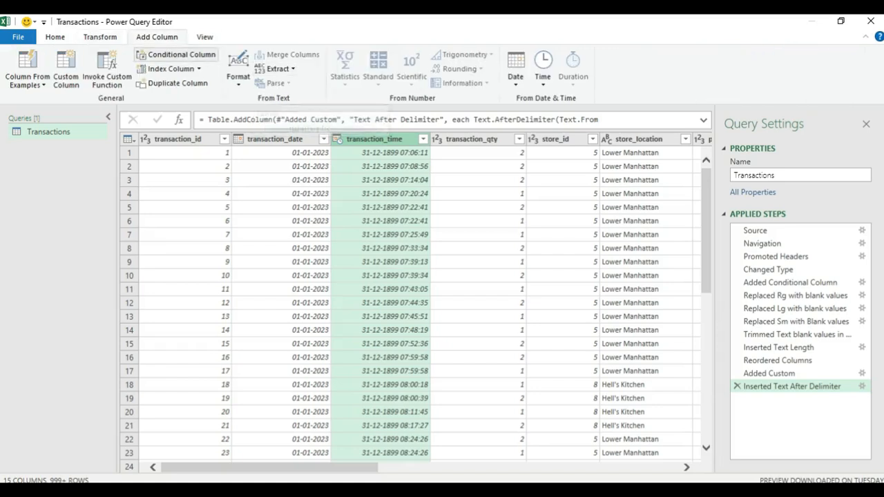
{"action": "left_click", "coordinate": [100, 37]}
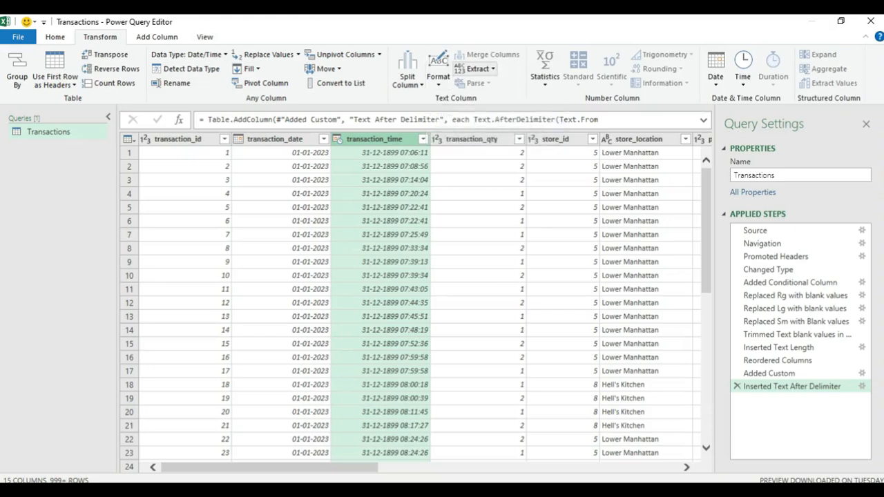
{"action": "left_click", "coordinate": [478, 69]}
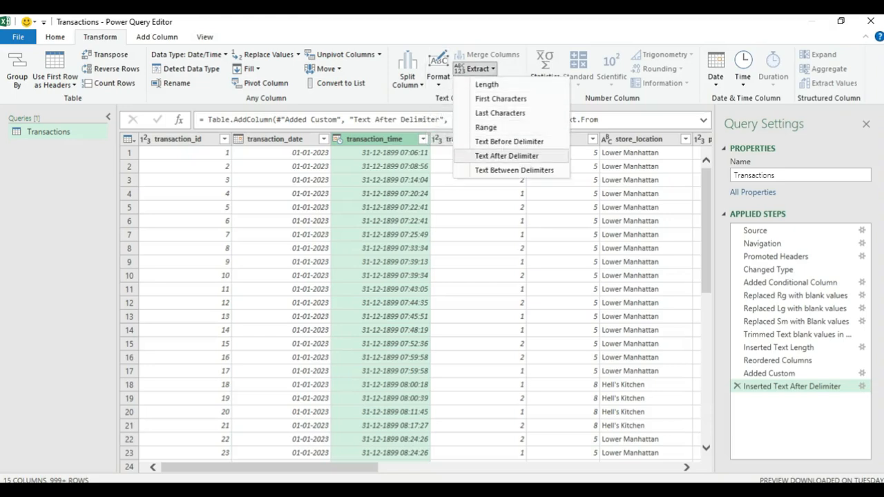
{"action": "left_click", "coordinate": [507, 155]}
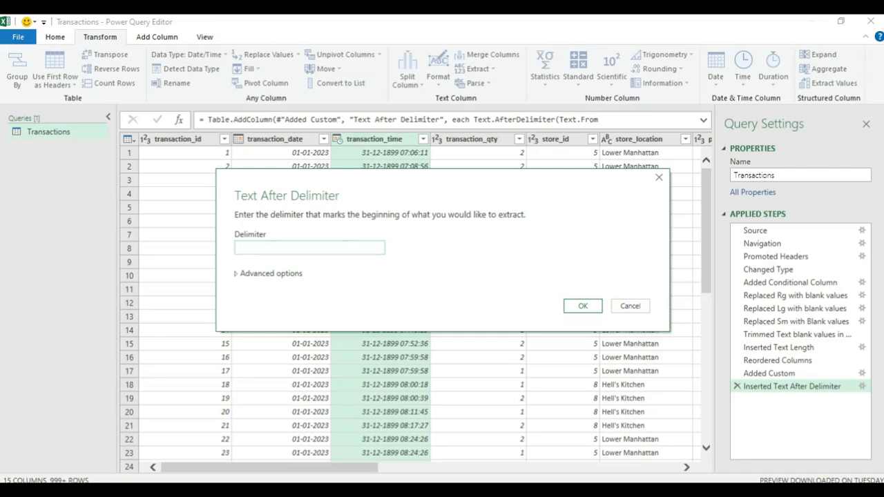
{"action": "left_click", "coordinate": [583, 306]}
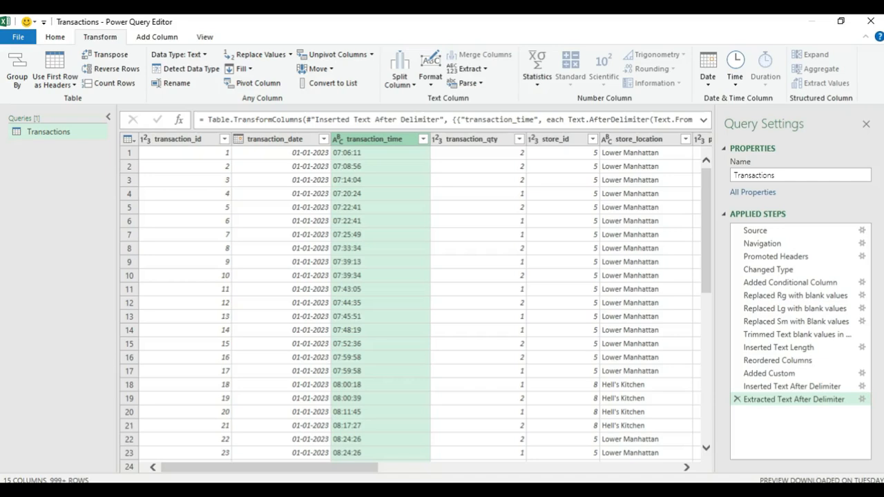
Set the data type of both the transaction_time and Text After Delimiter columns to Time.
{"action": "left_click", "coordinate": [338, 138]}
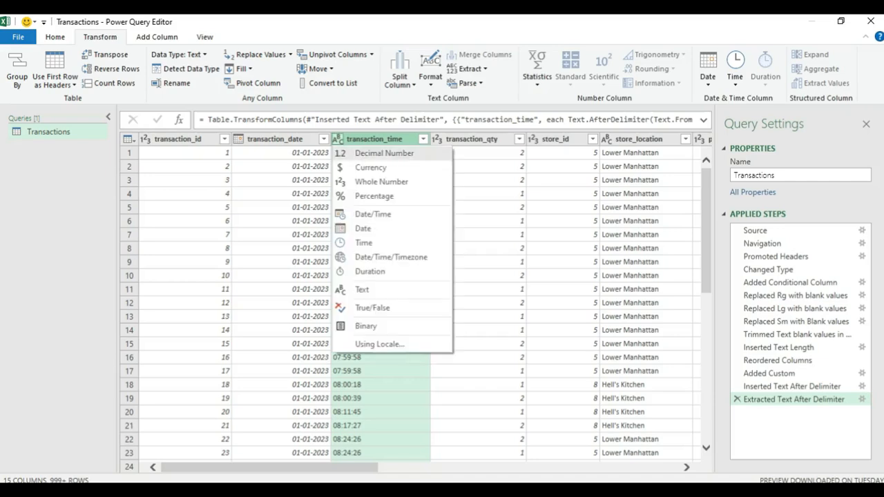
{"action": "left_click", "coordinate": [364, 242]}
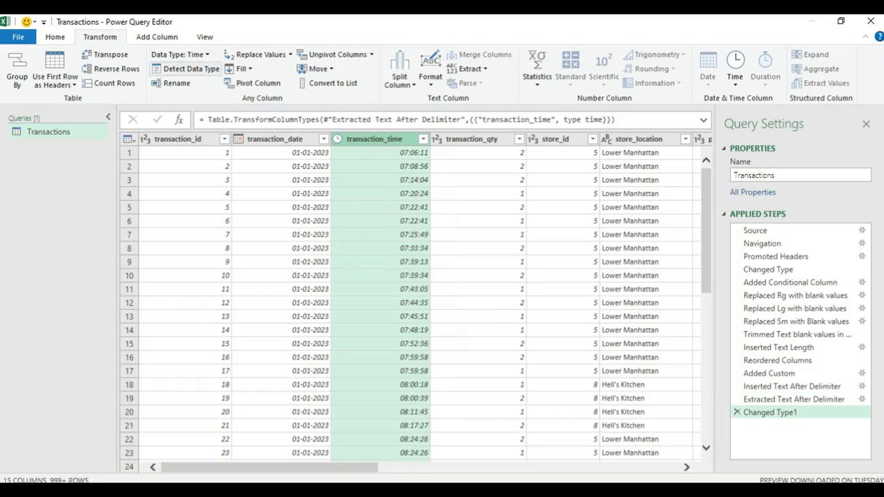
{"action": "left_click", "coordinate": [157, 38]}
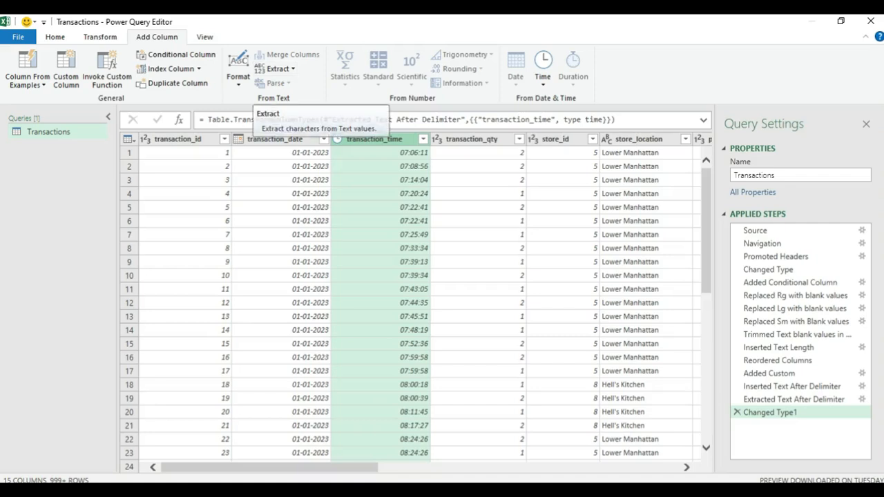
{"action": "left_click_drag", "start_coordinate": [311, 467], "coordinate": [612, 468]}
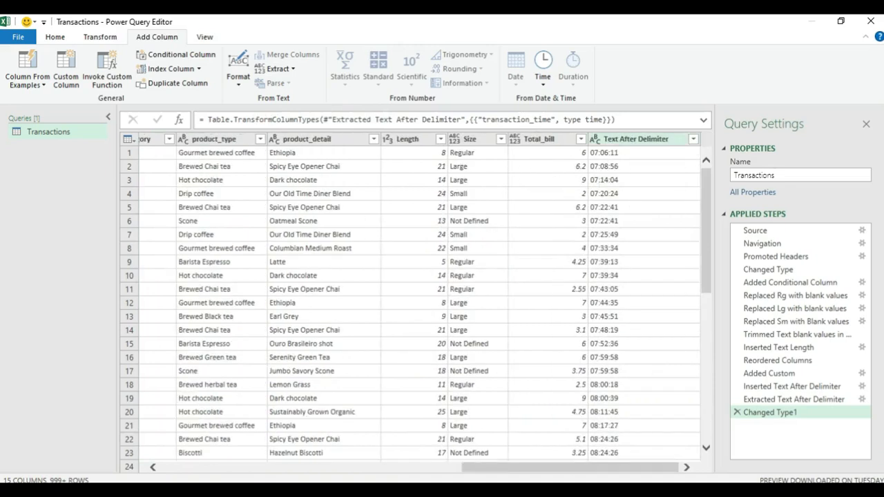
{"action": "left_click", "coordinate": [594, 140]}
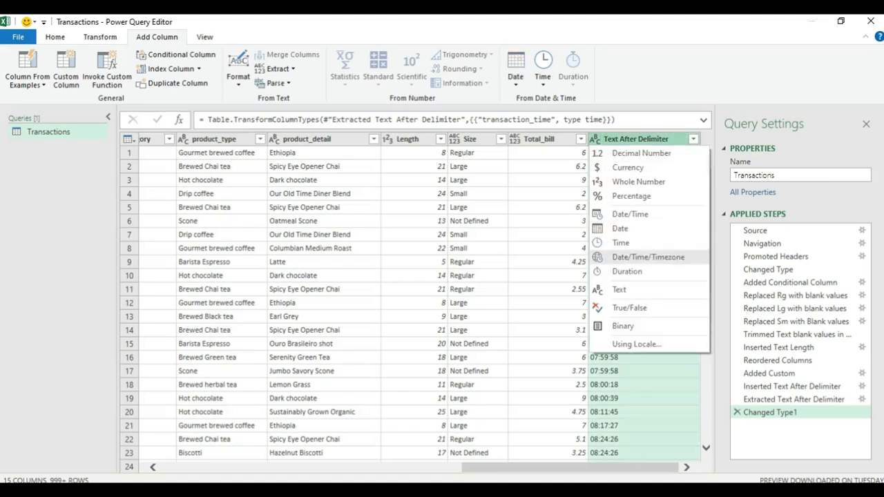
{"action": "left_click", "coordinate": [615, 243]}
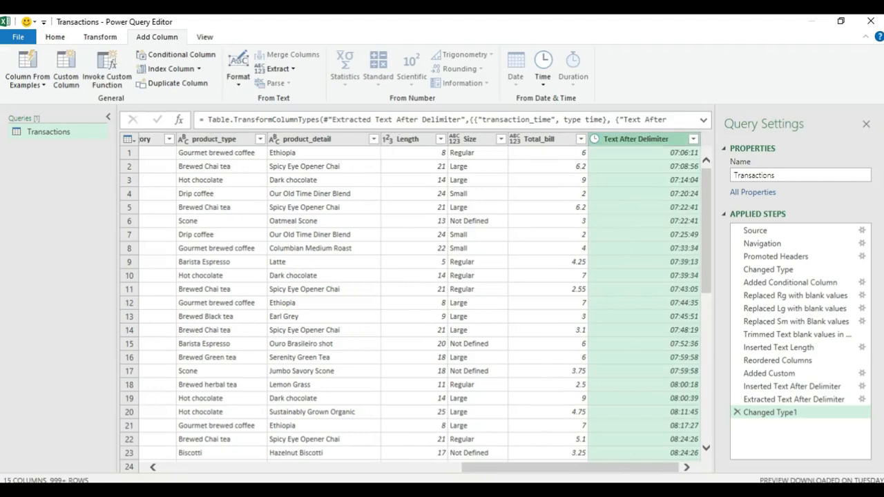
{"action": "left_click_drag", "start_coordinate": [571, 467], "coordinate": [271, 468]}
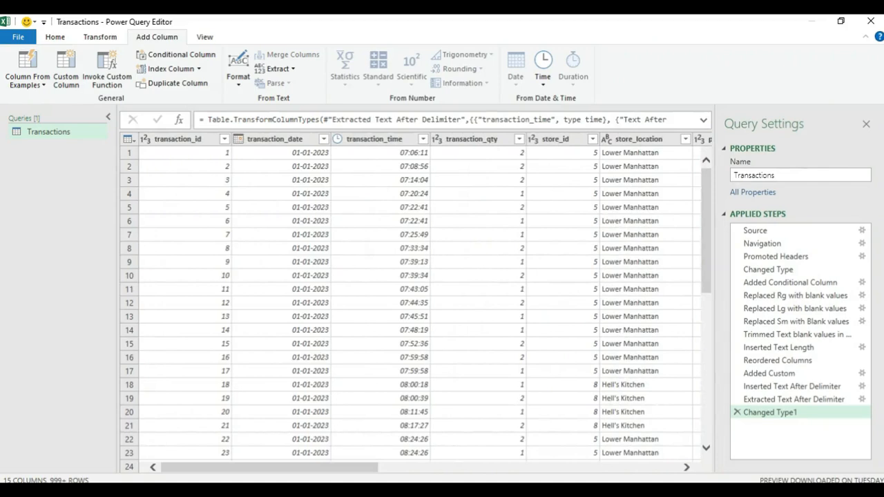
{"action": "mouse_move", "coordinate": [270, 468]}
{"action": "left_mouse_down"}
{"action": "mouse_move", "coordinate": [572, 468]}
{"action": "mouse_move", "coordinate": [270, 468]}
{"action": "left_mouse_up"}
{"action": "left_click_drag", "start_coordinate": [793, 386], "coordinate": [795, 410]}
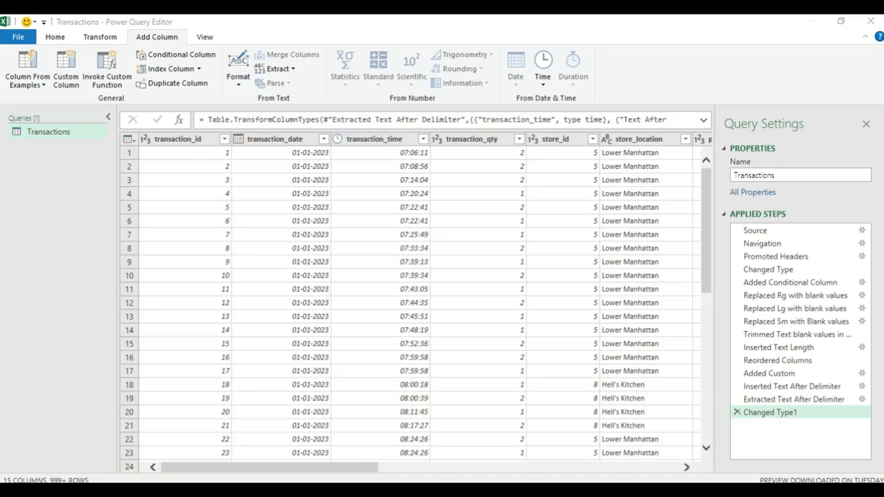
Add a column with the name of the day from transaction_date and review it at the end of the table.
{"action": "mouse_move", "coordinate": [270, 467]}
{"action": "left_mouse_down"}
{"action": "mouse_move", "coordinate": [303, 468]}
{"action": "mouse_move", "coordinate": [268, 468]}
{"action": "left_mouse_up"}
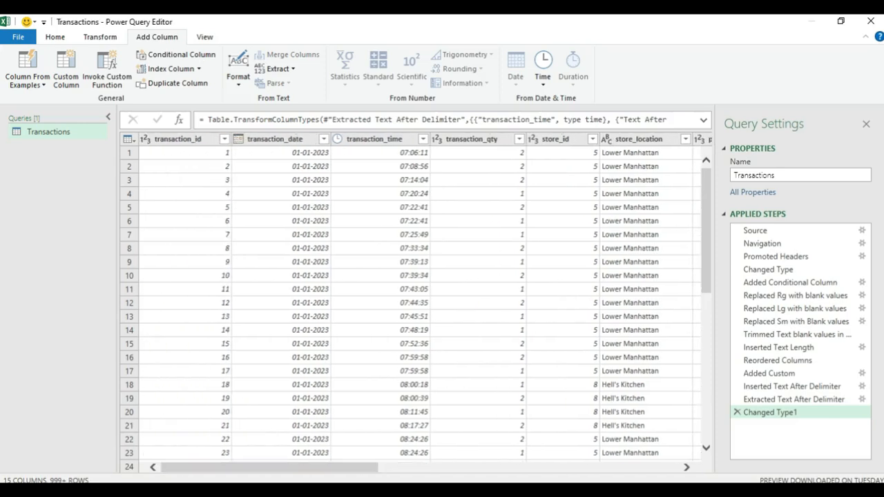
{"action": "left_click", "coordinate": [275, 140]}
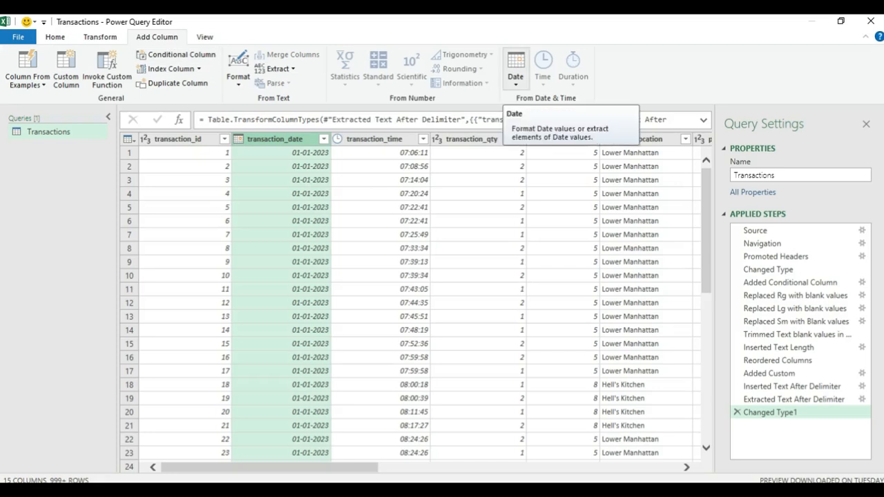
{"action": "left_click", "coordinate": [515, 73]}
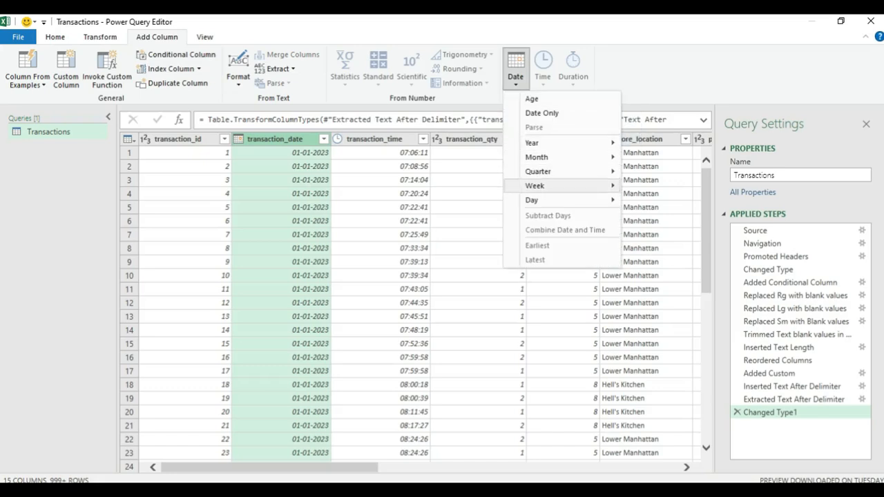
{"action": "mouse_move", "coordinate": [536, 200]}
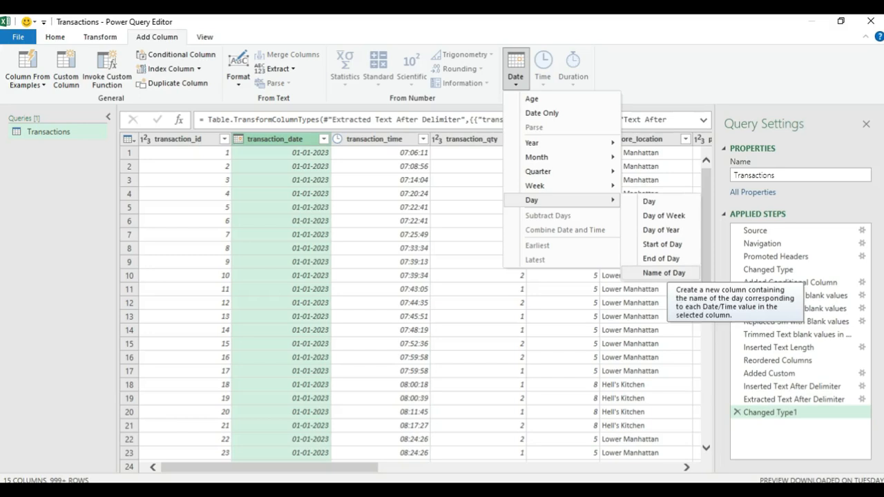
{"action": "left_click", "coordinate": [664, 273]}
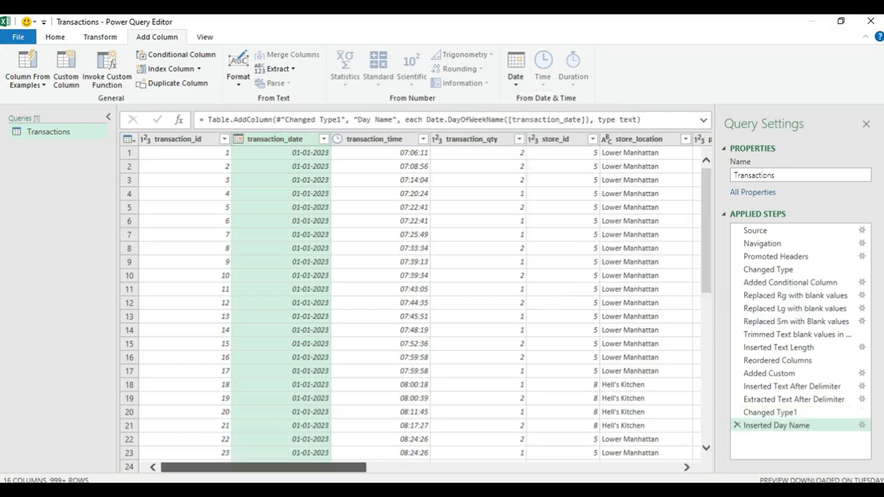
{"action": "scroll", "coordinate": [415, 297], "scroll_direction": "right", "scroll_amount": 5}
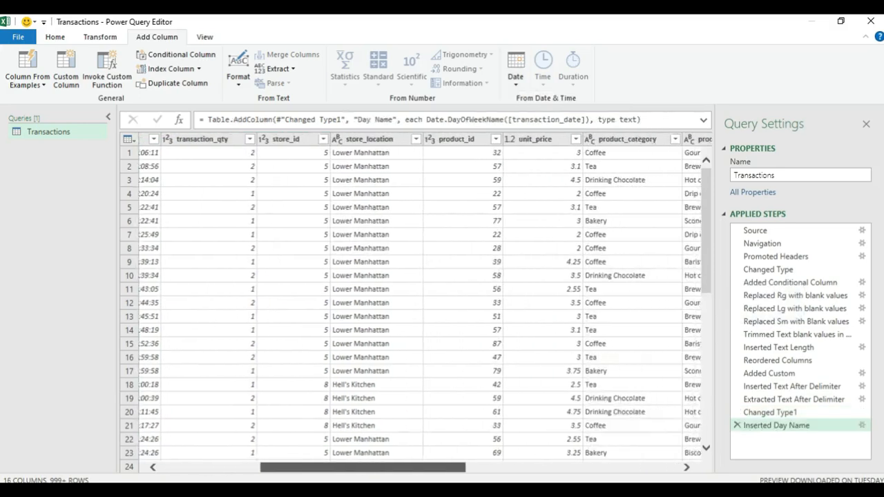
{"action": "scroll", "coordinate": [414, 297], "scroll_direction": "right", "scroll_amount": 5}
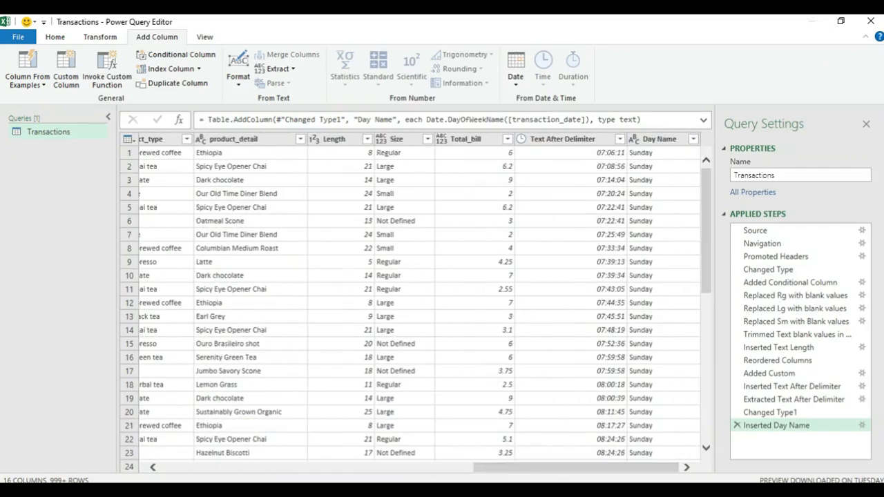
{"action": "scroll", "coordinate": [414, 297], "scroll_direction": "left", "scroll_amount": 6}
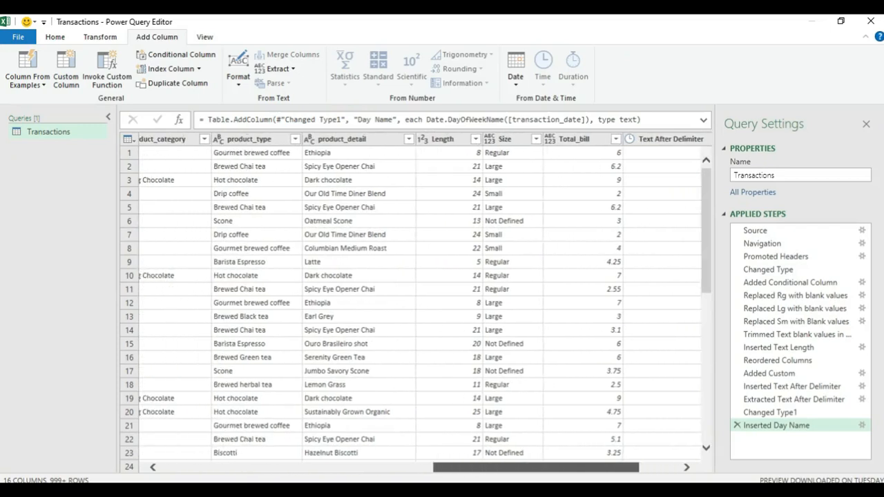
{"action": "scroll", "coordinate": [414, 297], "scroll_direction": "left", "scroll_amount": 4}
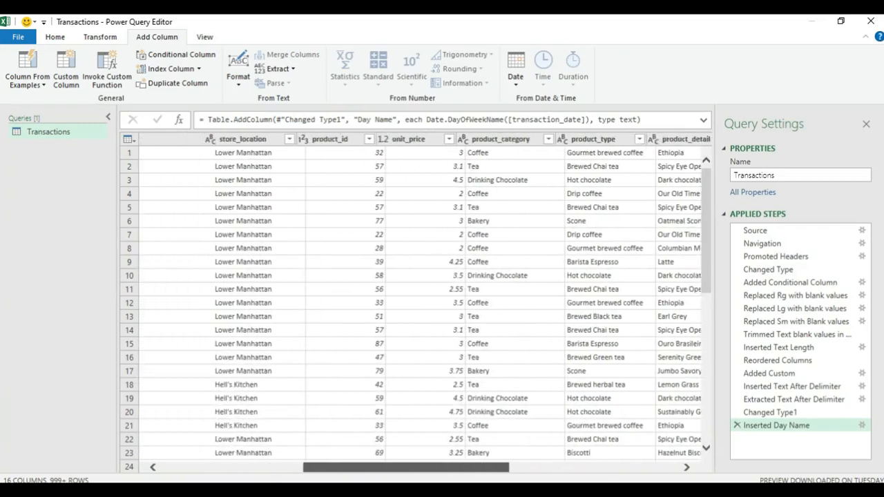
{"action": "scroll", "coordinate": [415, 304], "scroll_direction": "left", "scroll_amount": 10}
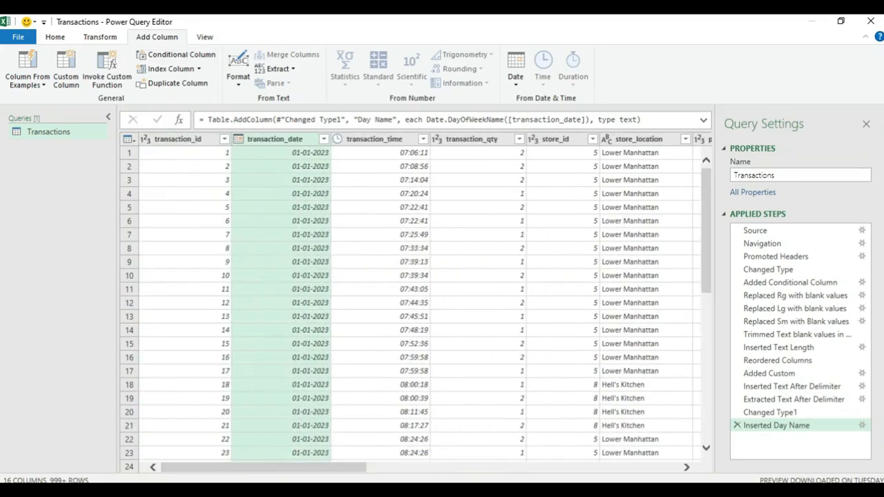
{"action": "left_click", "coordinate": [515, 76]}
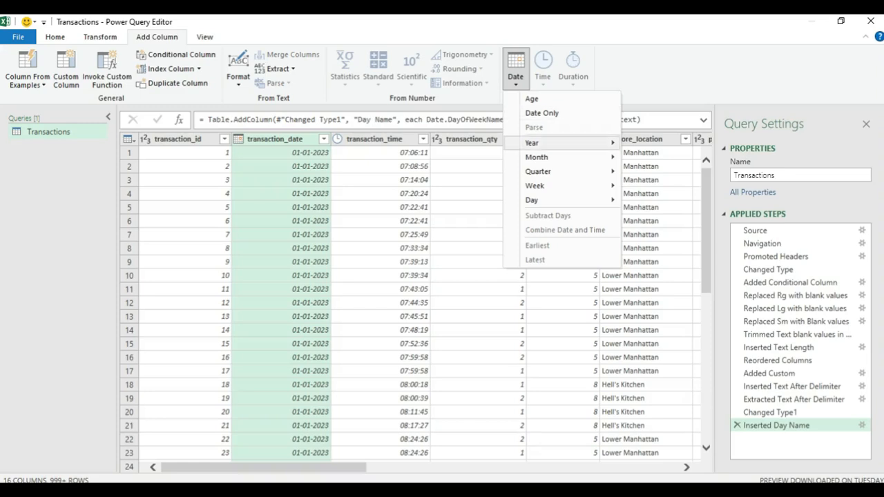
{"action": "mouse_move", "coordinate": [545, 171]}
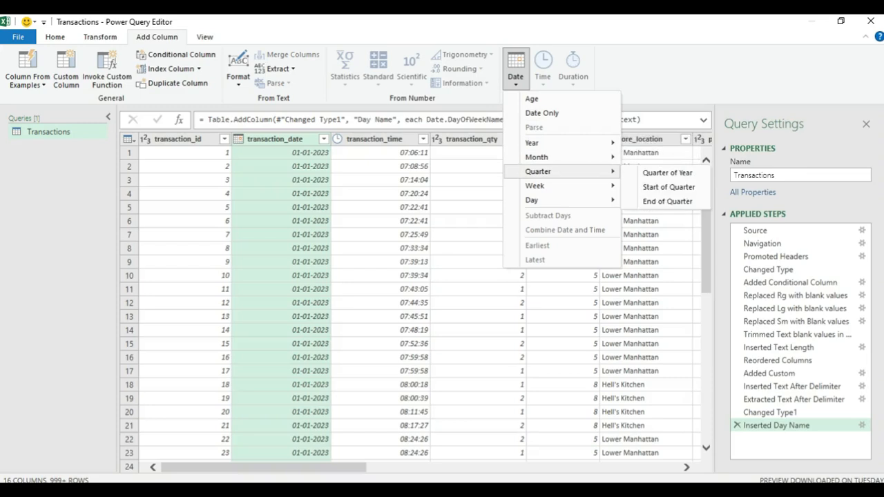
{"action": "left_click", "coordinate": [667, 173]}
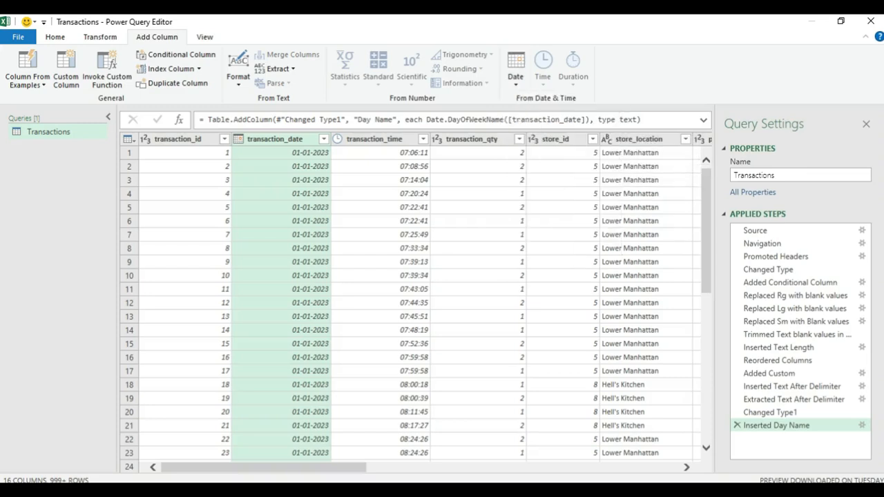
Add a column that extracts the hour from transaction_time.
{"action": "left_click", "coordinate": [375, 140]}
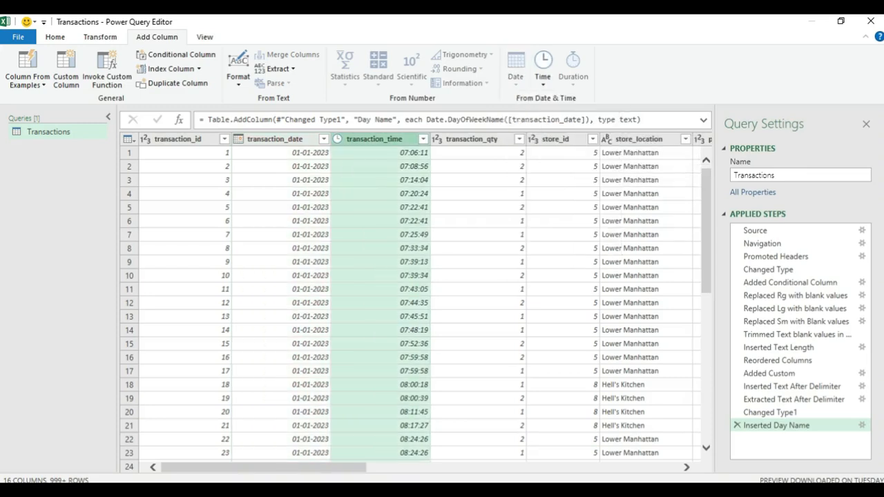
{"action": "left_click", "coordinate": [543, 73]}
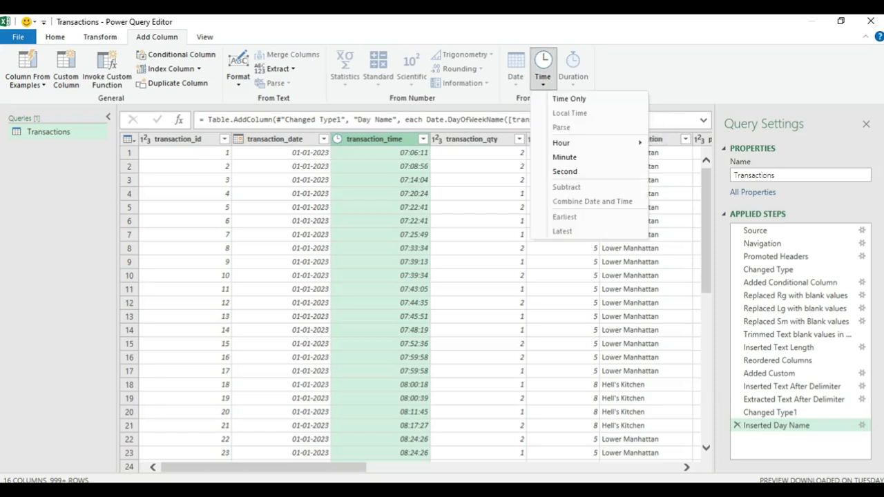
{"action": "mouse_move", "coordinate": [562, 143]}
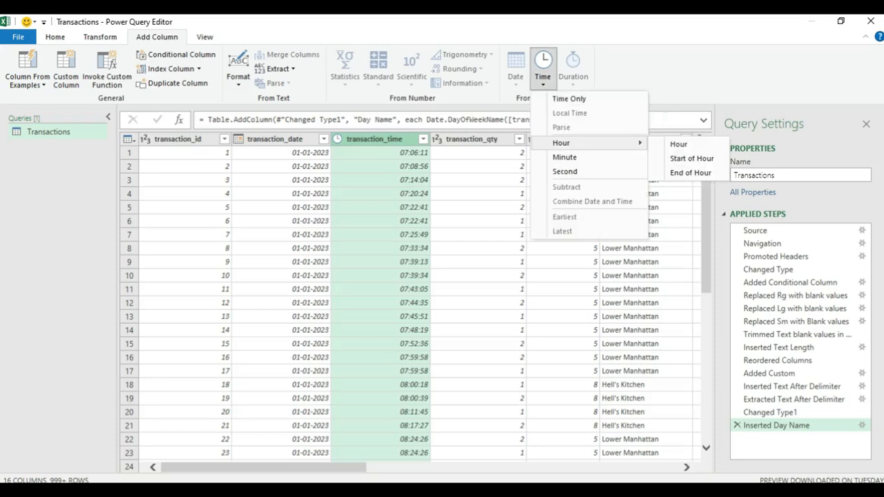
{"action": "left_click", "coordinate": [678, 144]}
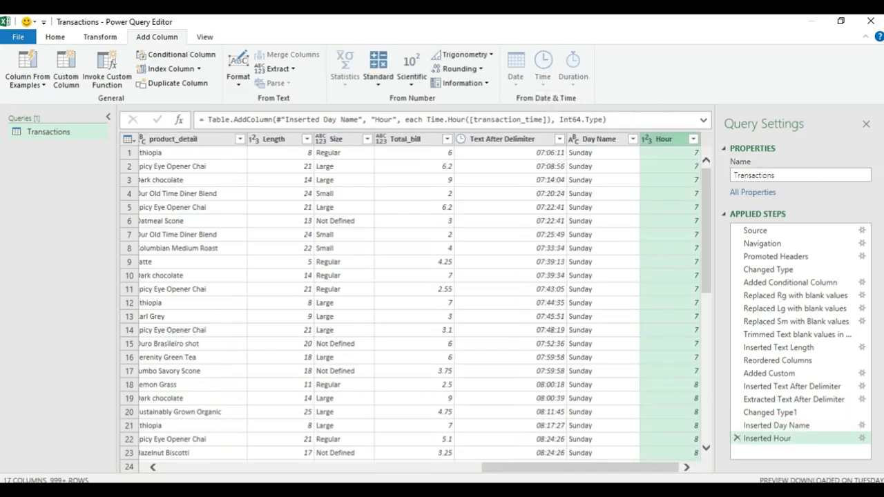
{"action": "left_click", "coordinate": [647, 139]}
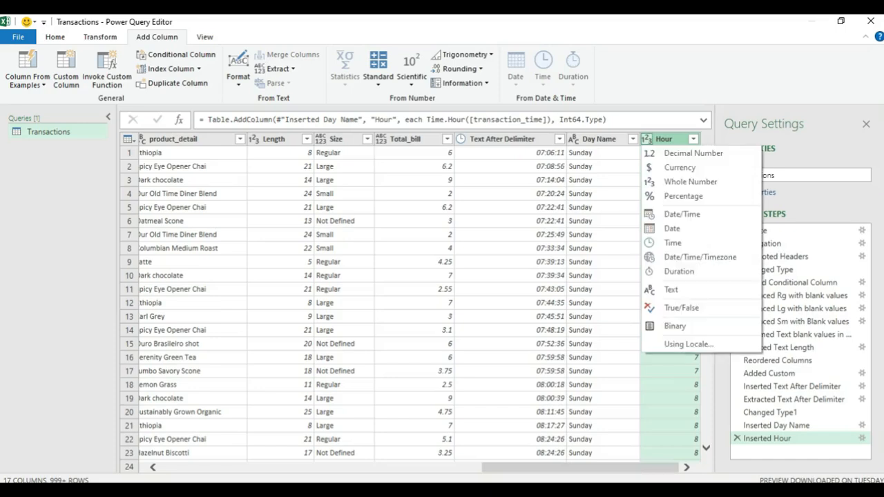
{"action": "key", "text": "Escape"}
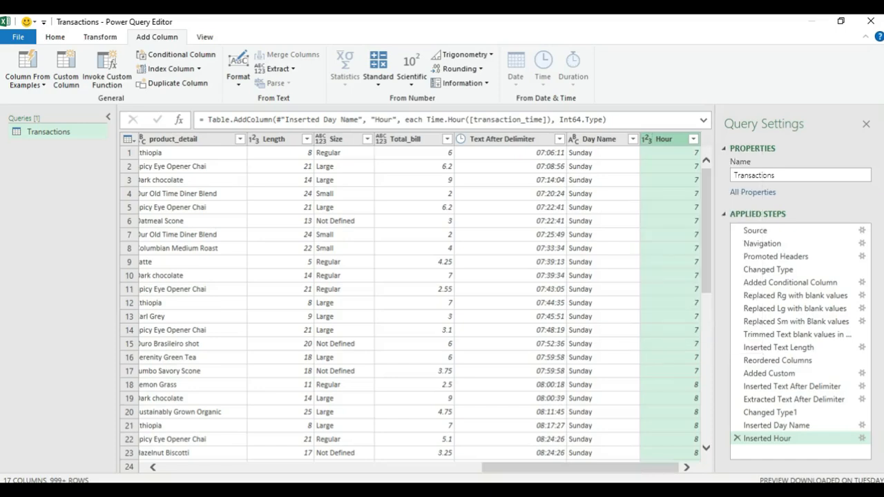
Close the query and load it as a table to the existing worksheet at =$A$1, adding the data to the Data Model.
{"action": "left_click_drag", "start_coordinate": [581, 468], "coordinate": [259, 468]}
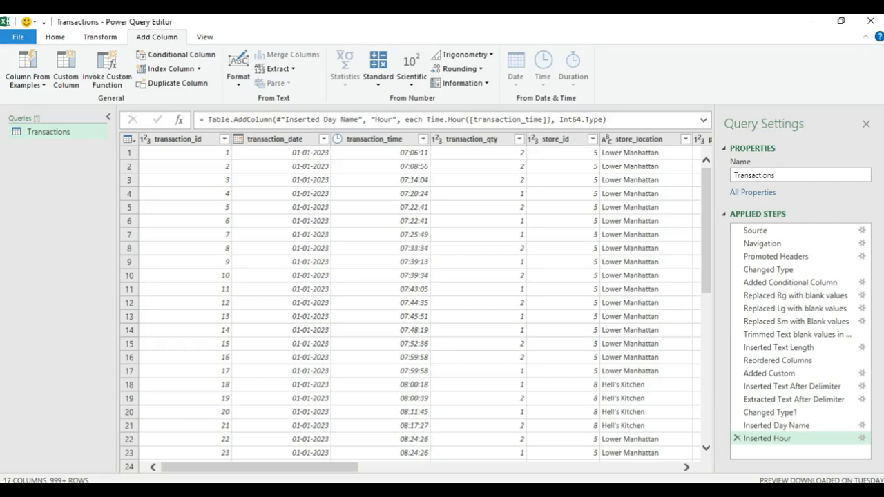
{"action": "left_click", "coordinate": [55, 37]}
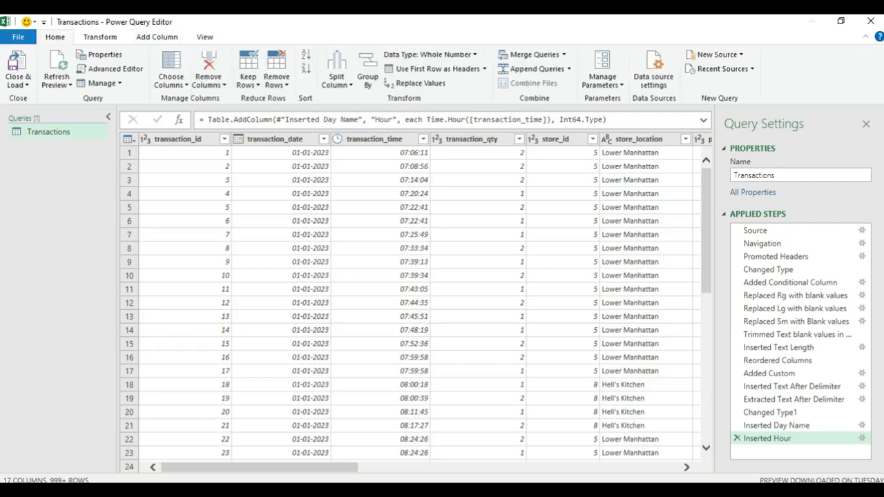
{"action": "left_click", "coordinate": [17, 81]}
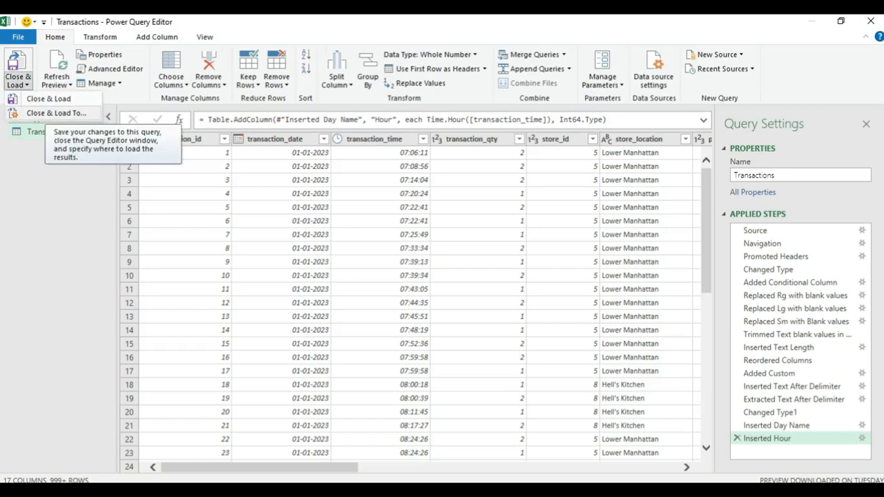
{"action": "left_click", "coordinate": [56, 113]}
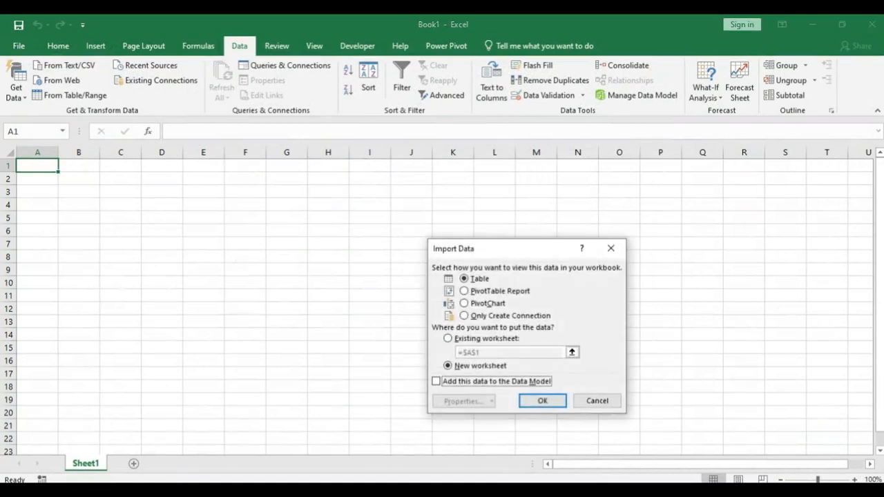
{"action": "left_click", "coordinate": [449, 339]}
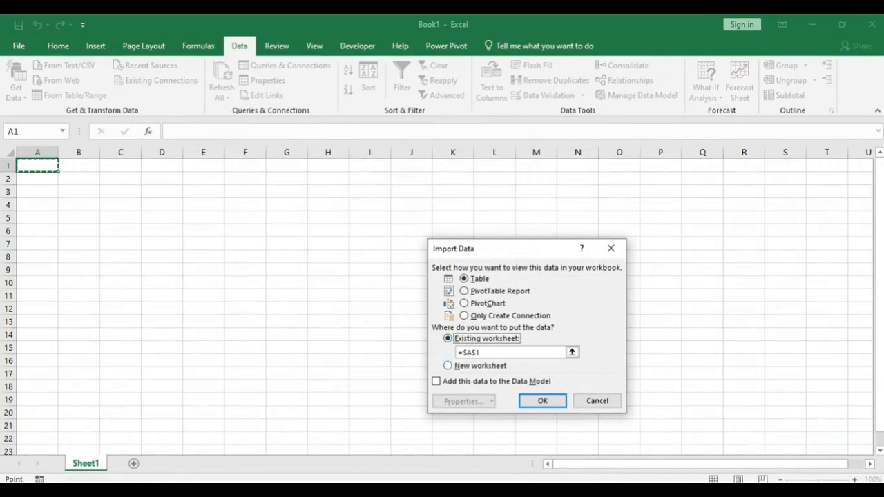
{"action": "left_click", "coordinate": [436, 382]}
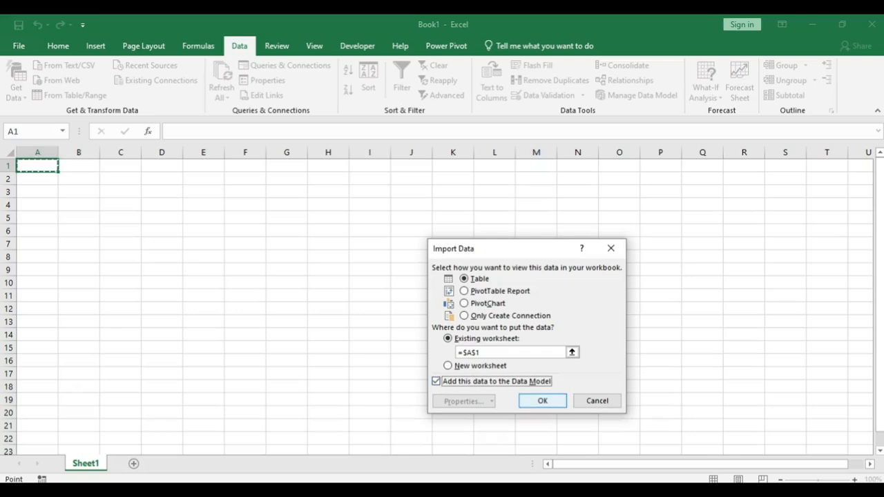
{"action": "key", "text": "Return"}
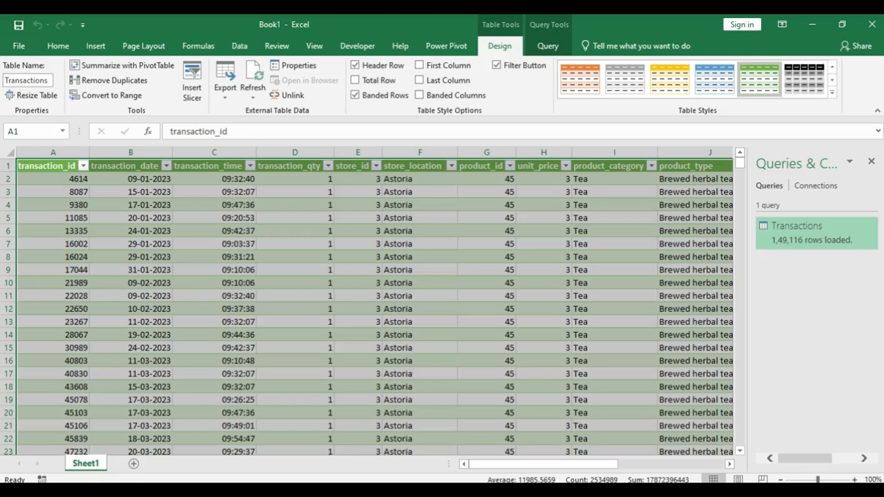
Save the workbook as Book1 in the Coffee+Shop+Sales folder.
{"action": "left_click", "coordinate": [19, 45]}
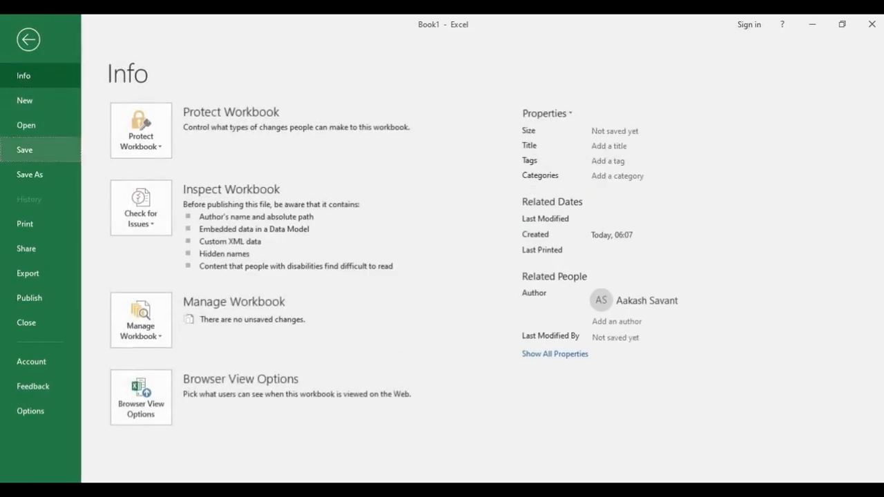
{"action": "left_click", "coordinate": [25, 150]}
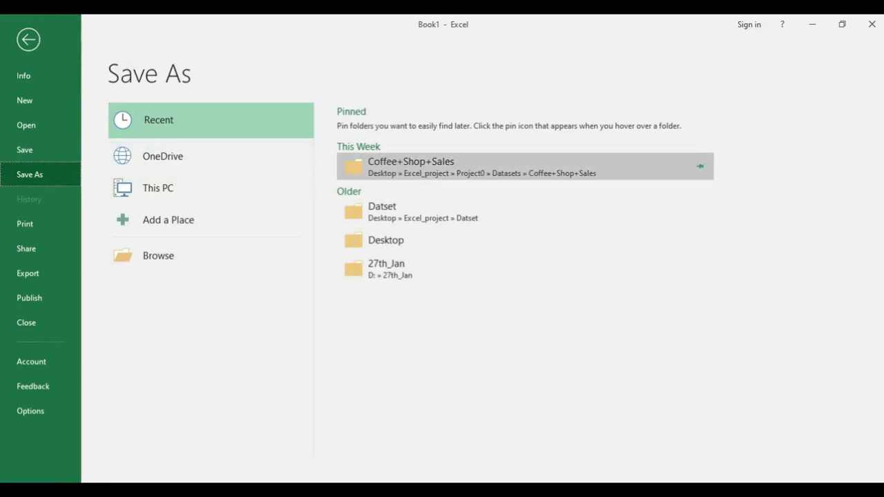
{"action": "left_click", "coordinate": [459, 169]}
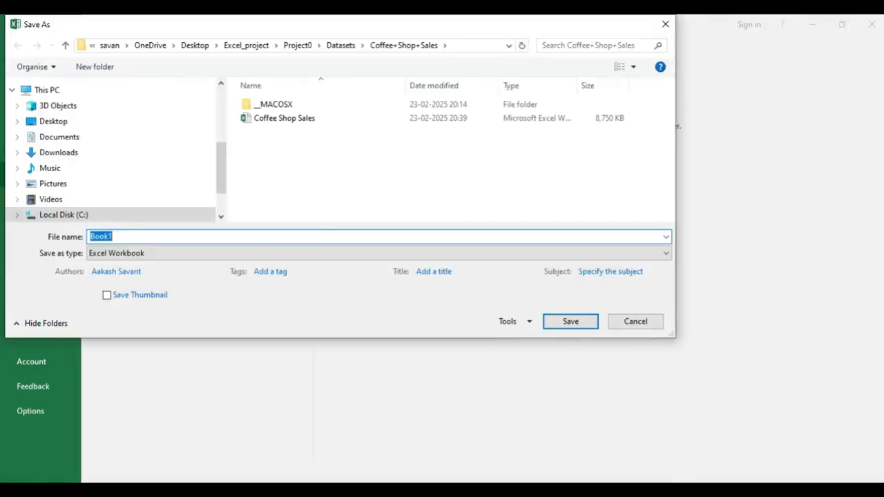
{"action": "left_click", "coordinate": [131, 236]}
{"action": "key", "text": "Return"}
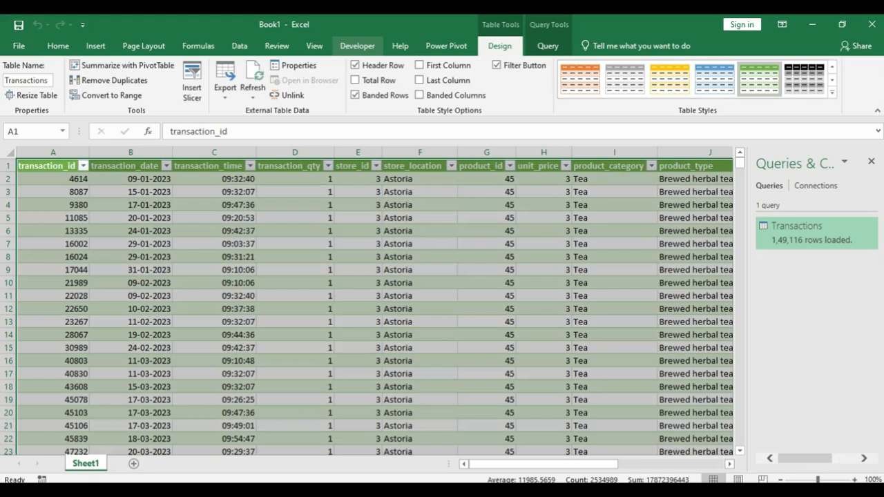
Check the ribbon customization settings in Excel Options to see whether Developer is enabled among the Main Tabs.
{"action": "left_click", "coordinate": [357, 46]}
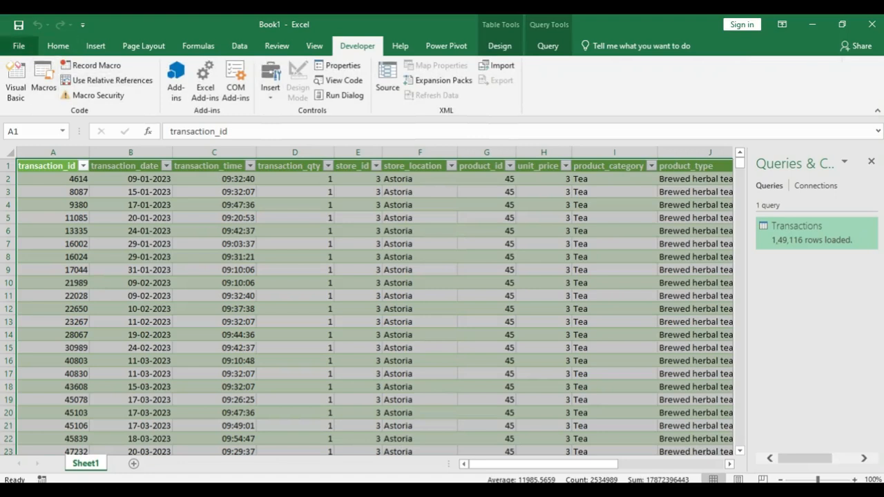
{"action": "left_click", "coordinate": [19, 46]}
{"action": "left_click", "coordinate": [19, 42]}
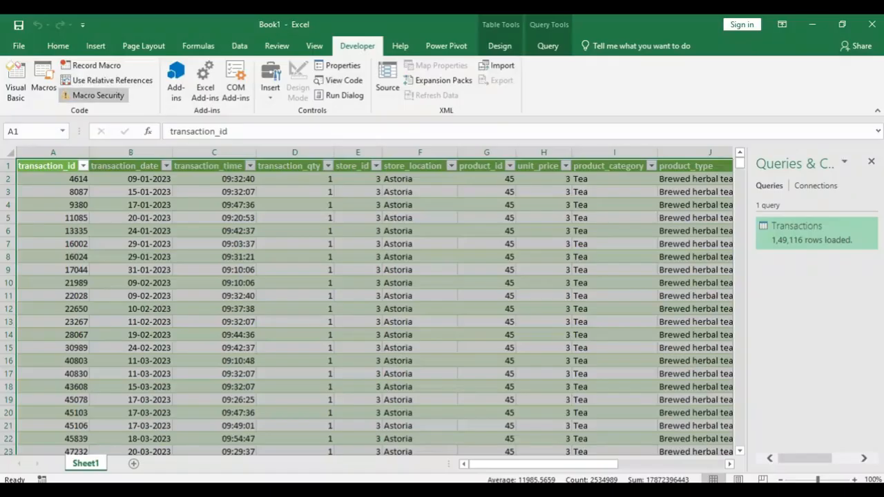
{"action": "left_click", "coordinate": [19, 45]}
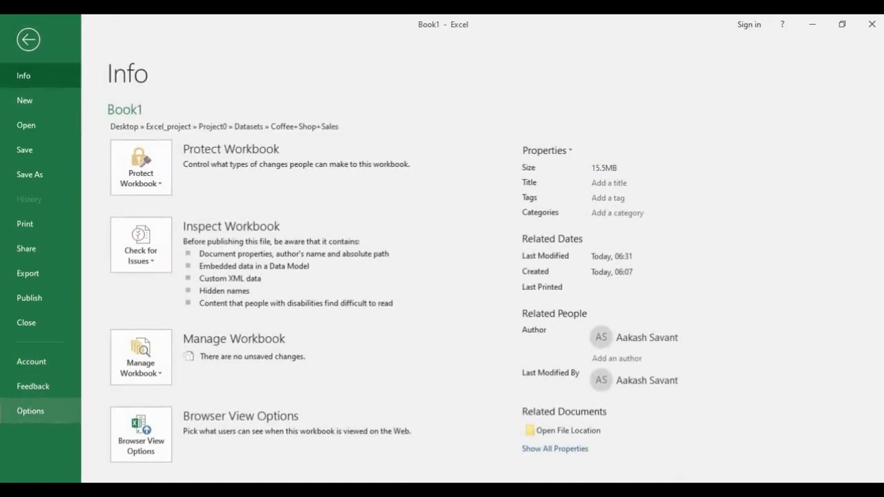
{"action": "left_click", "coordinate": [30, 411]}
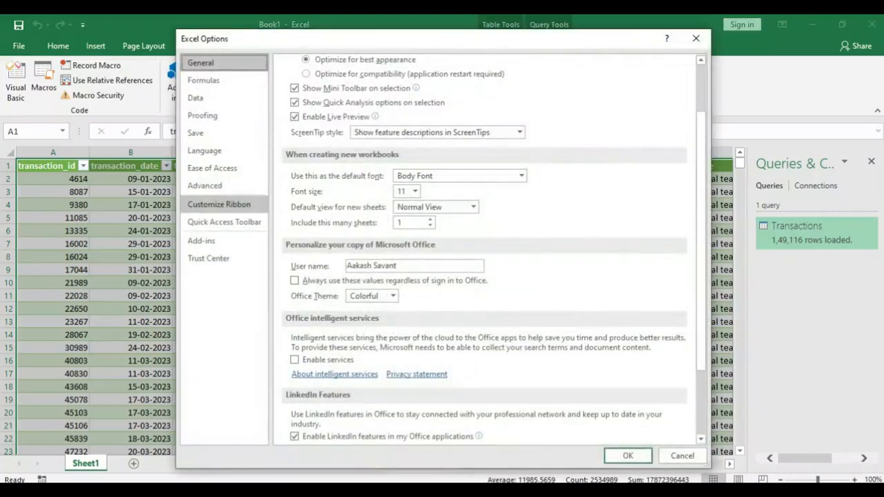
{"action": "left_click", "coordinate": [219, 205]}
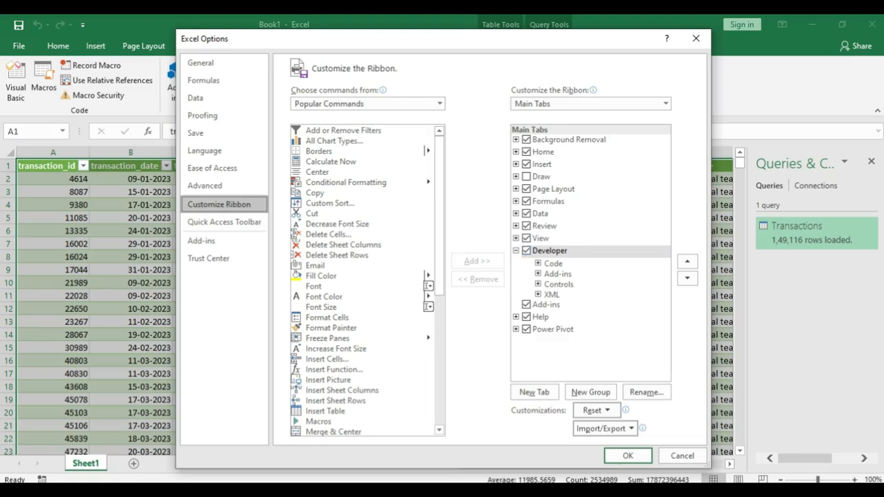
{"action": "left_click", "coordinate": [628, 456]}
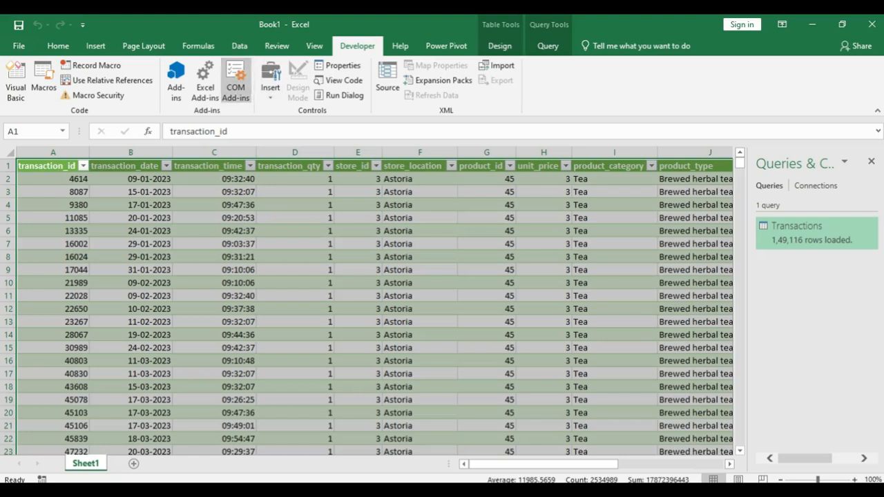
Check the COM add-ins for Microsoft Power Pivot for Excel and bring up the Power Pivot commands before minimizing the workbook.
{"action": "left_click", "coordinate": [234, 82]}
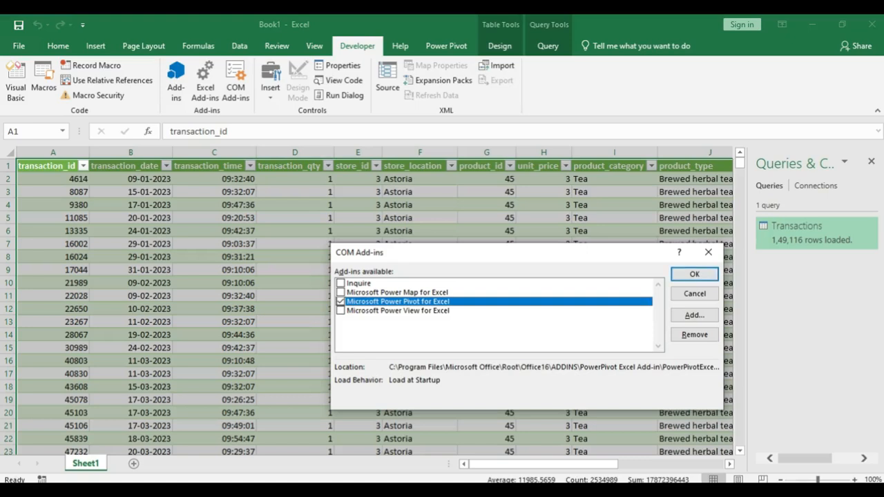
{"action": "left_click", "coordinate": [694, 274]}
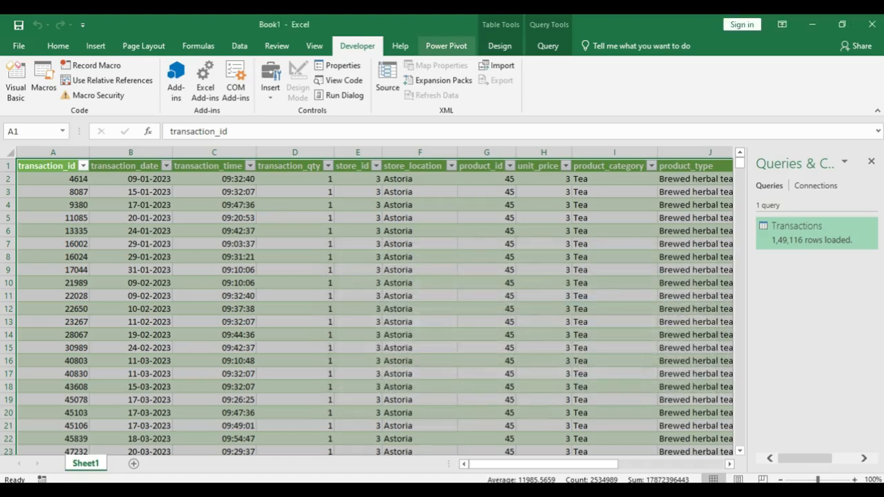
{"action": "left_click", "coordinate": [447, 46]}
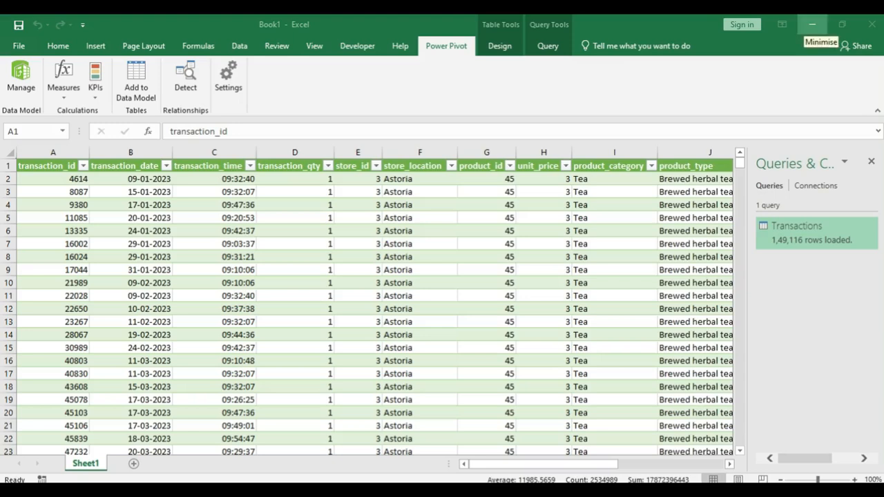
{"action": "left_click", "coordinate": [813, 24]}
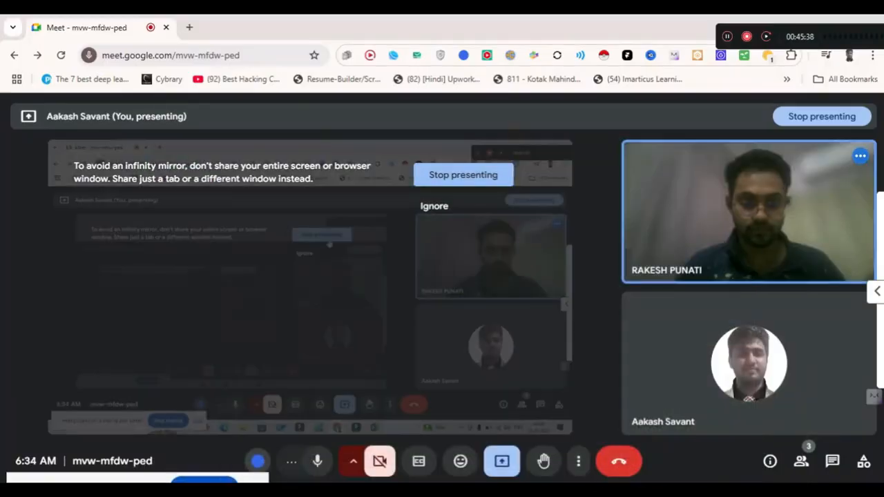